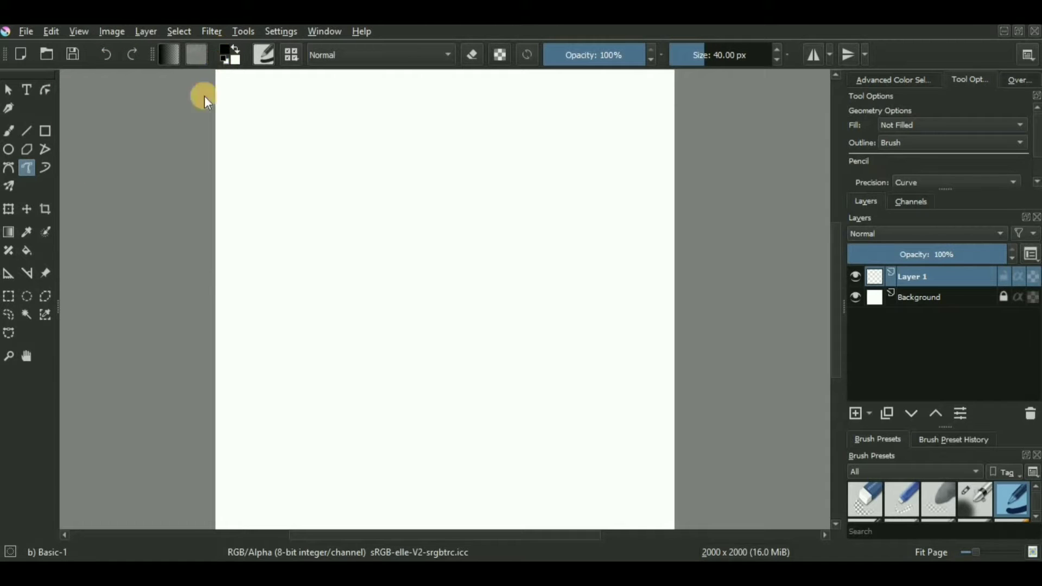
- Unlock the Background layer, fill it with black, relock it, and make Layer 1 active
left_click(26, 252)
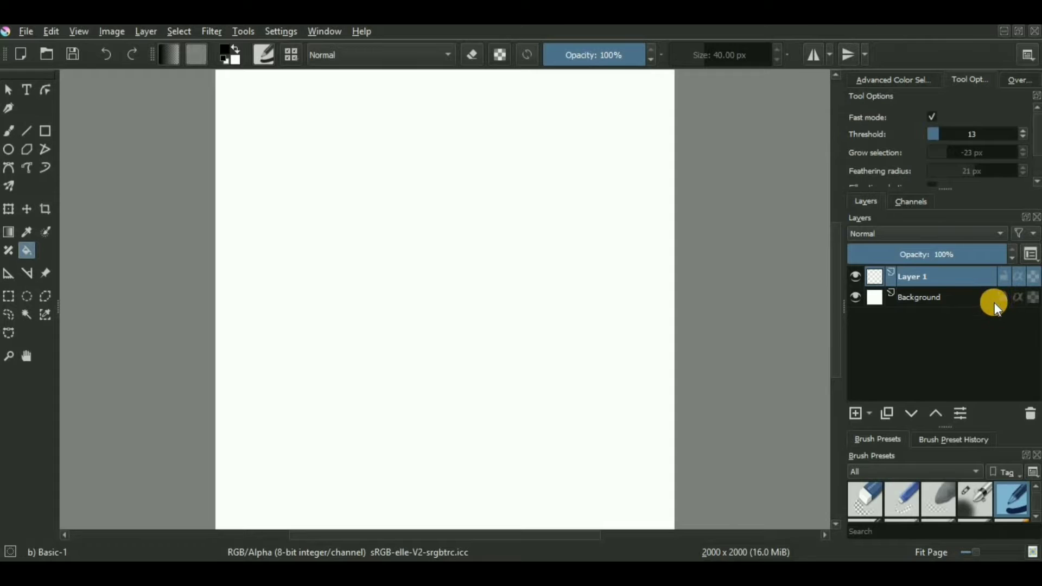
left_click(955, 296)
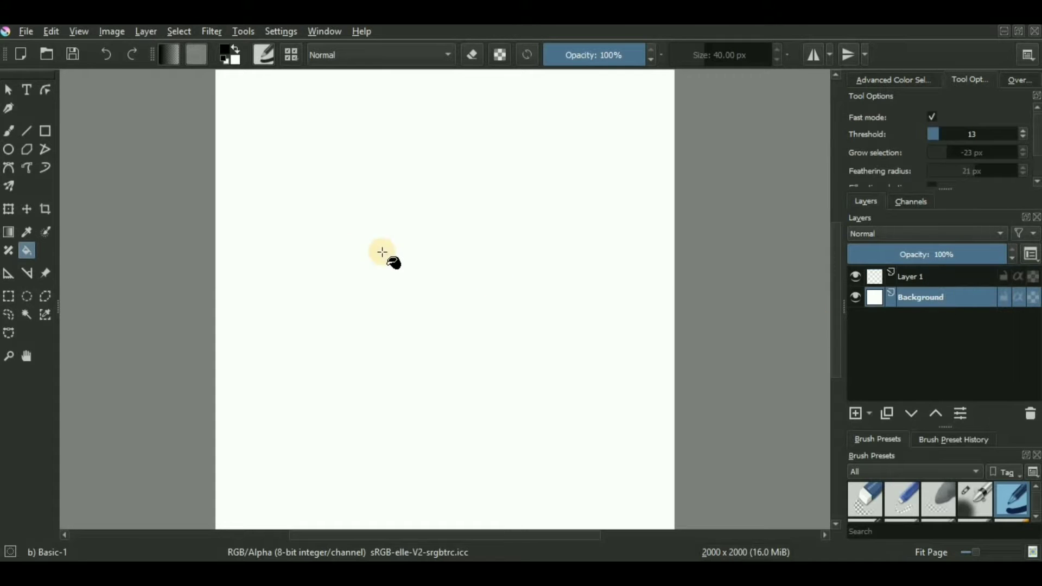
left_click(469, 274)
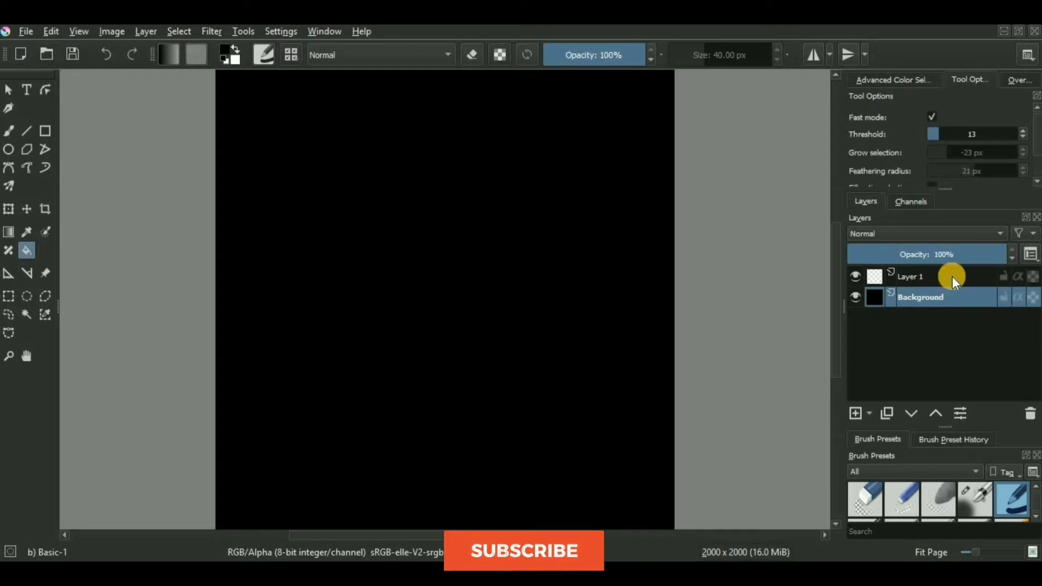
left_click(952, 275)
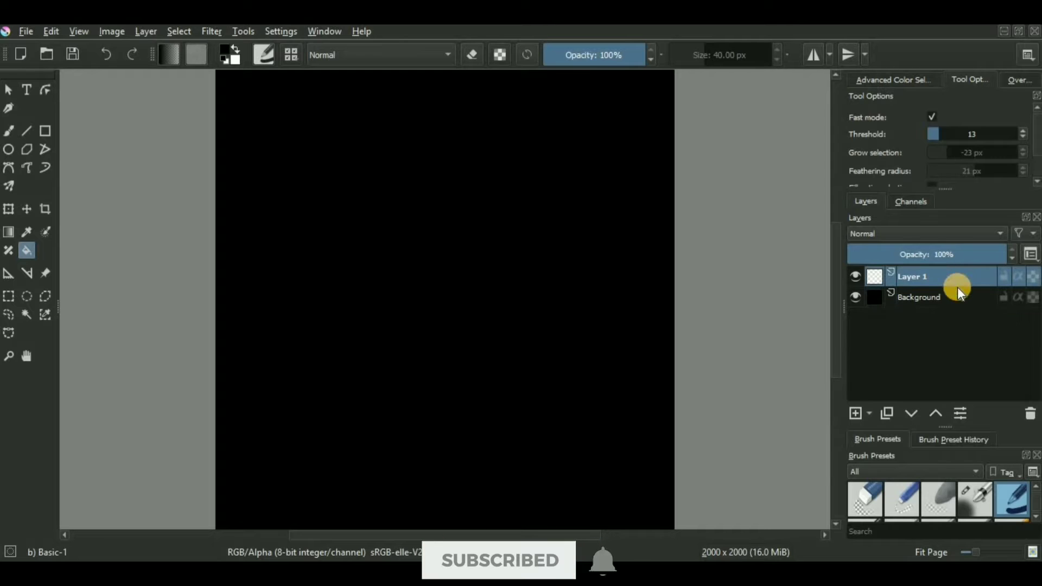
left_click(1001, 297)
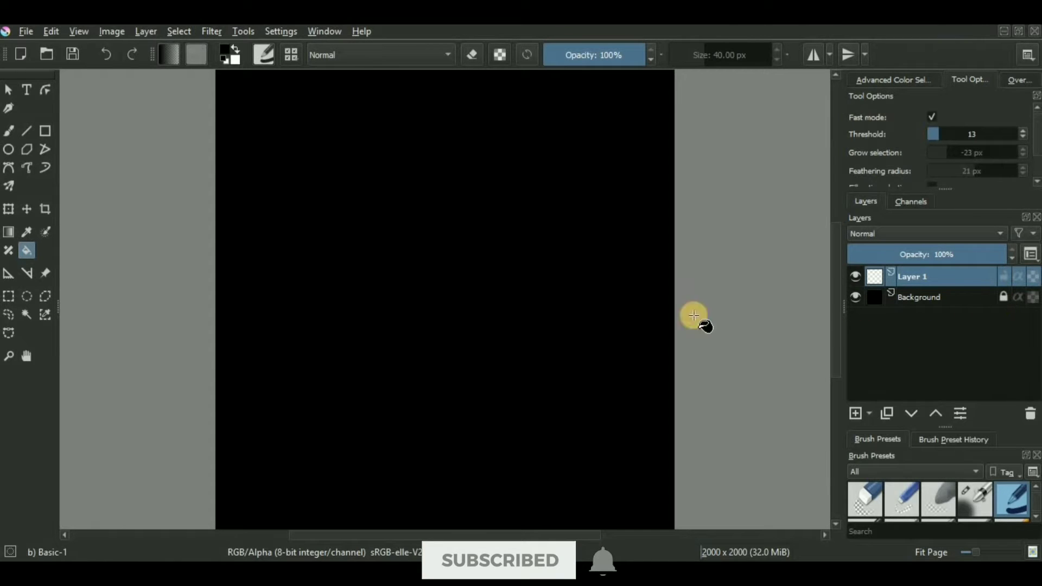
- Set the foreground colour to bright blue and draw a wide filled ellipse across the lower part of the canvas on Layer 1
left_click(8, 149)
left_click(225, 50)
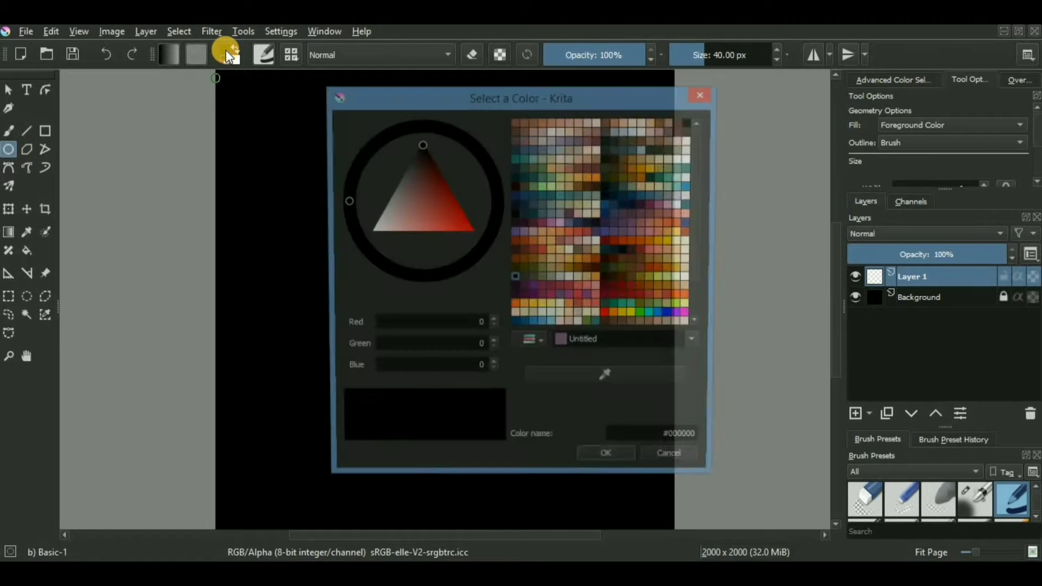
mouse_move(441, 226)
left_mouse_down()
mouse_move(502, 256)
mouse_move(484, 258)
mouse_move(494, 251)
left_mouse_up()
key("Return")
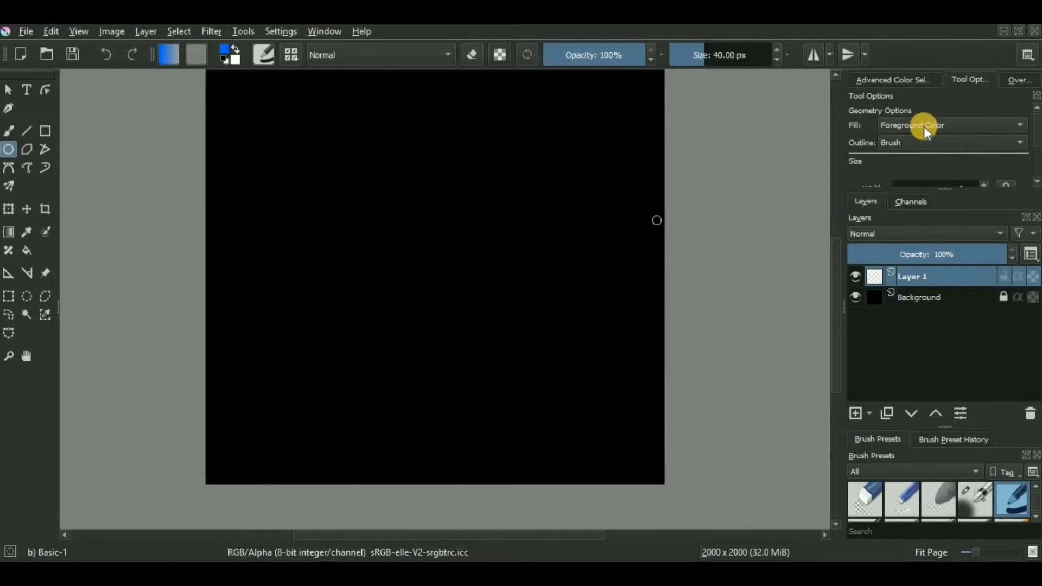
left_click_drag(256, 262, 580, 469)
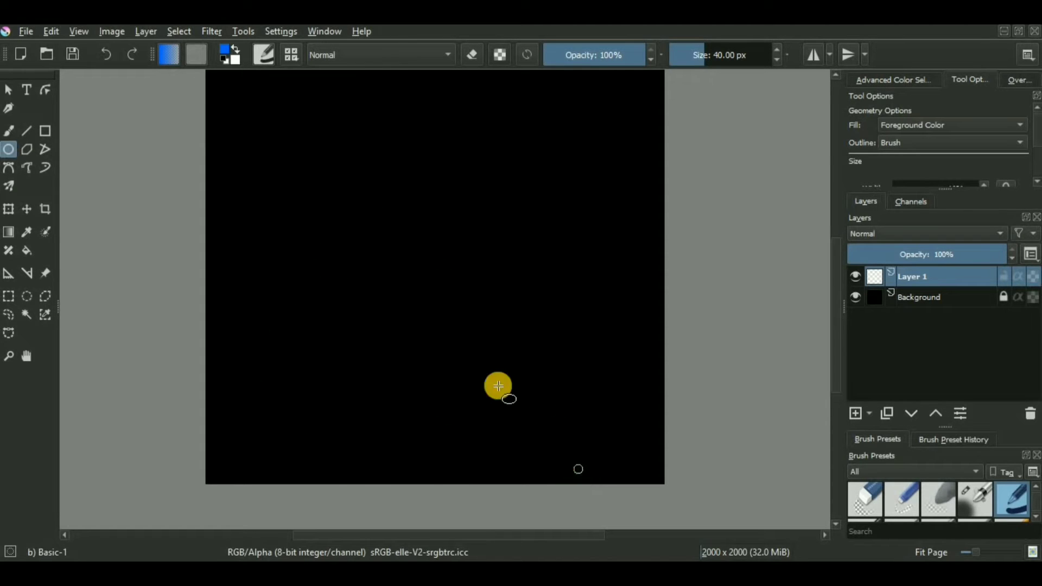
left_click_drag(464, 317, 468, 426)
- Draw freehand outlines of a tall flame tongue and a shorter one beside it, both rising from the ellipse
left_click(23, 169)
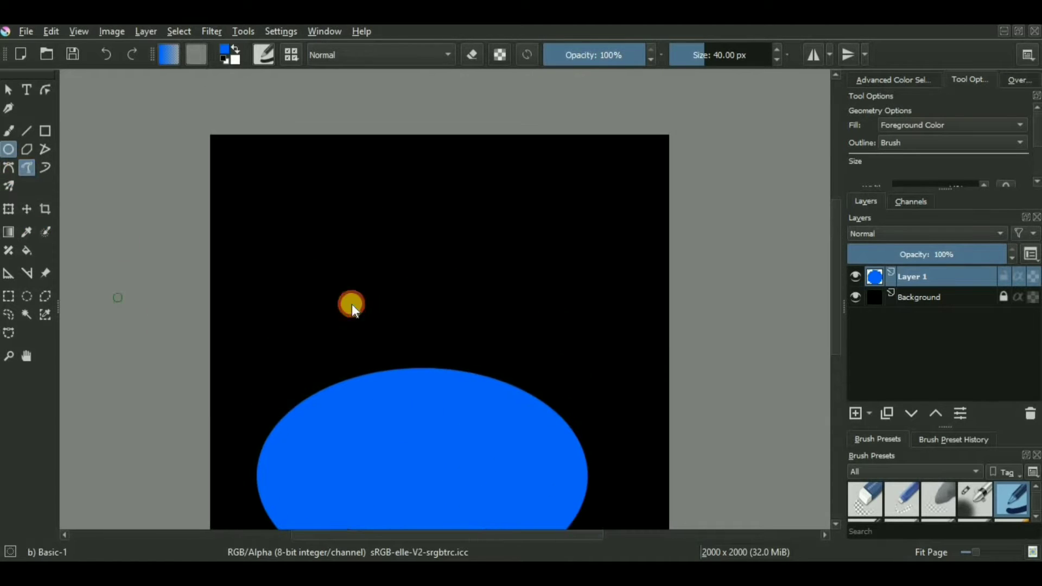
left_click_drag(351, 304, 329, 270)
mouse_move(396, 204)
left_mouse_down()
mouse_move(436, 117)
mouse_move(455, 177)
mouse_move(449, 385)
left_mouse_up()
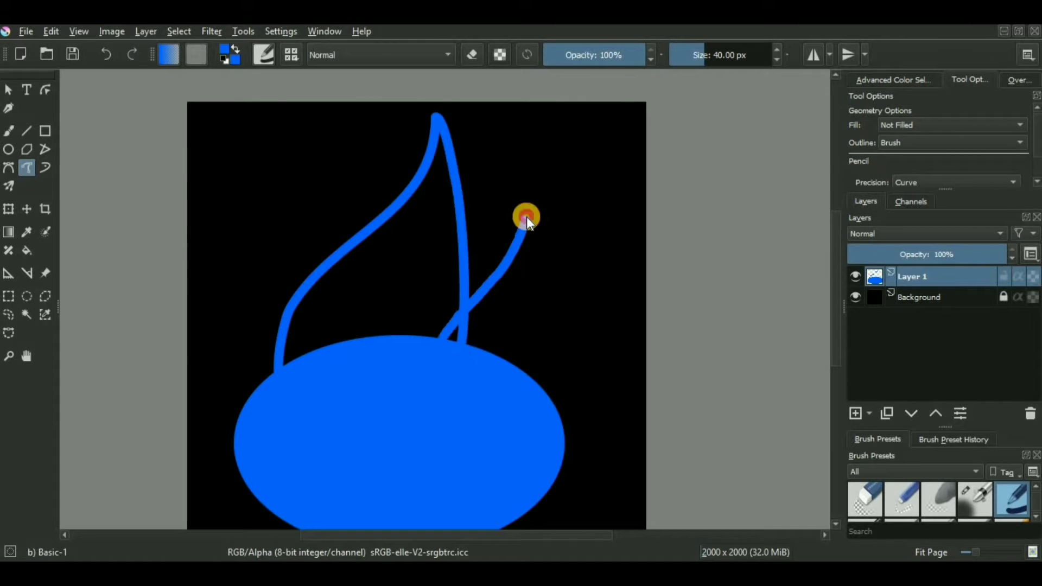
left_click_drag(526, 216, 552, 391)
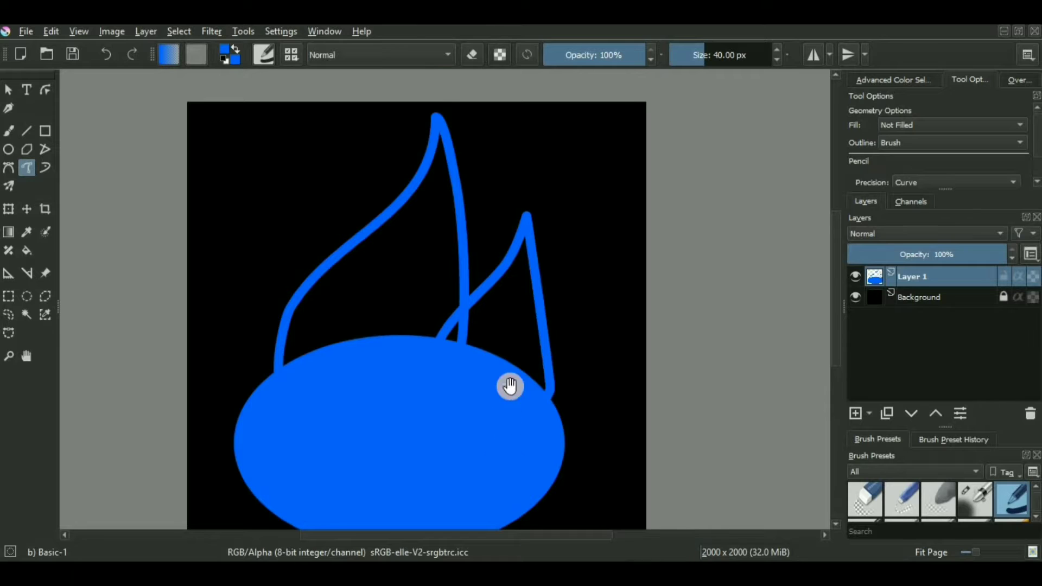
scroll(509, 384, "down", 1)
- Fill both flame outlines and the small gap where they cross with the same blue
left_click(21, 255)
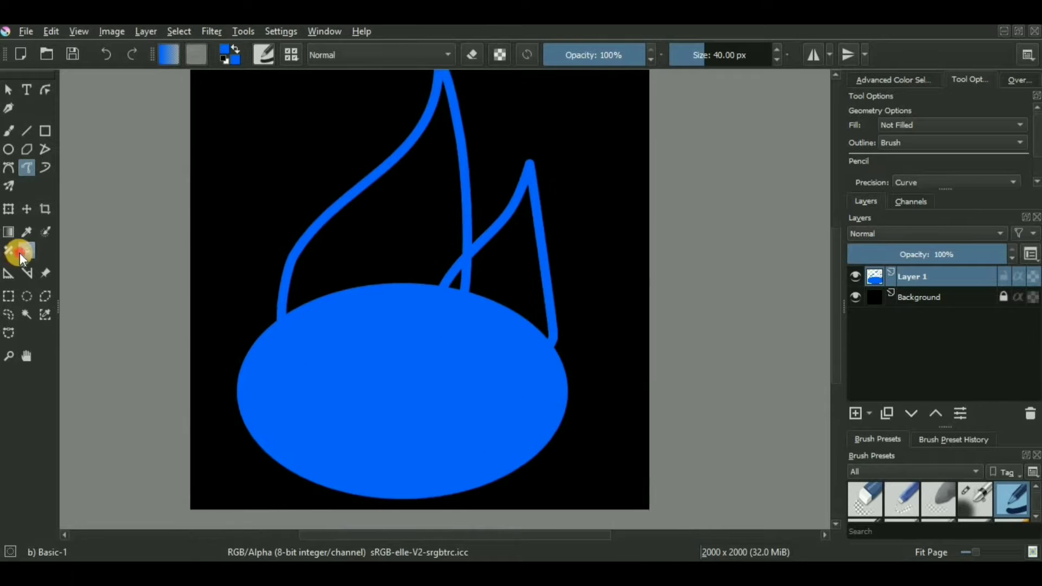
left_click(525, 264)
left_click(400, 240)
scroll(450, 279, "up", 4)
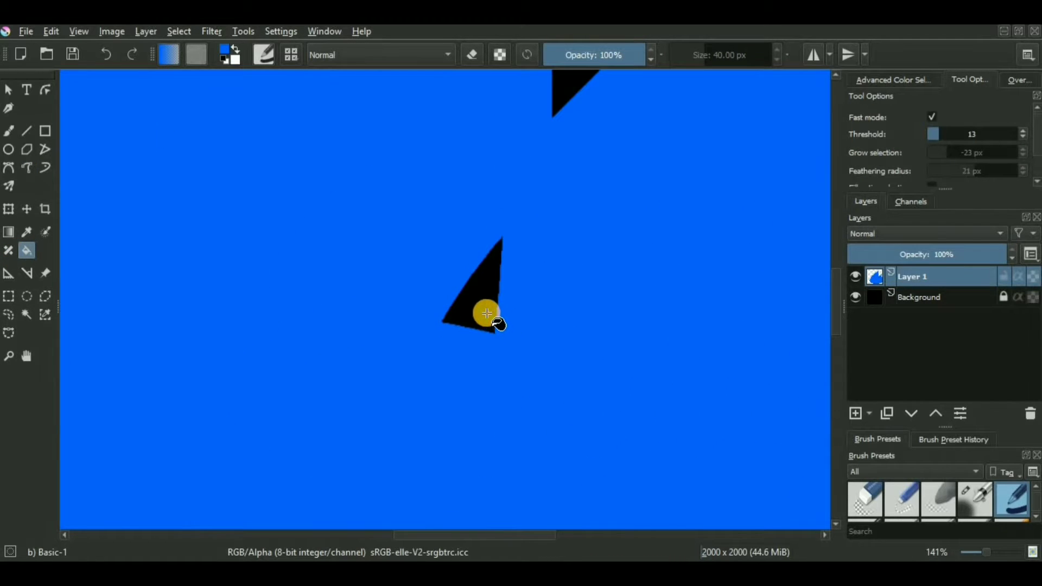
left_click(487, 313)
scroll(486, 312, "down", 5)
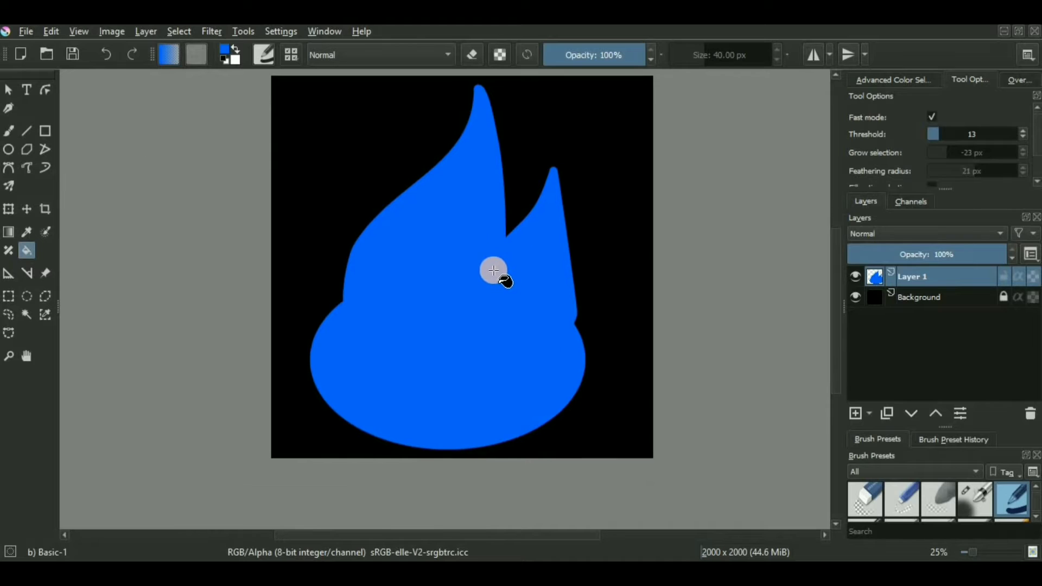
- With the Eraser Circle brush at 2.09 px, cut filled ellipses from the flame's left edge, right edge and the notch between its tongues
left_click(9, 150)
left_click(862, 502)
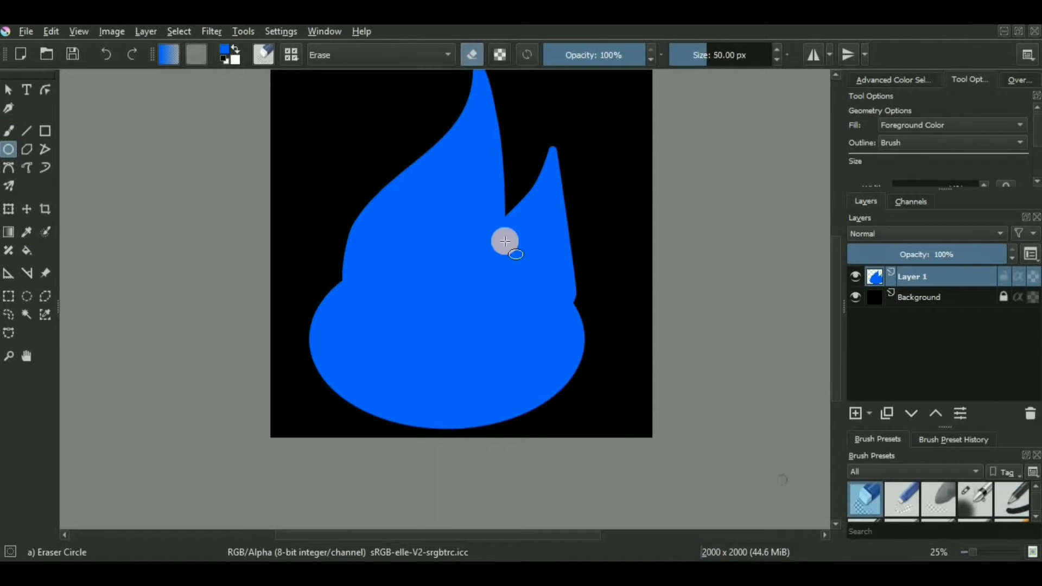
scroll(297, 274, "up", 1)
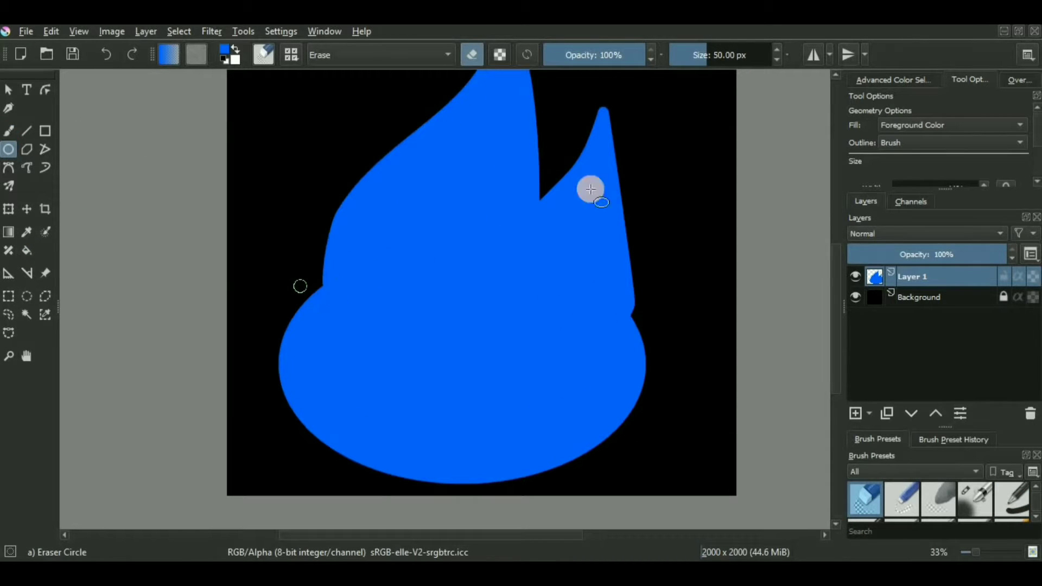
left_click(682, 54)
left_click_drag(302, 278, 373, 352)
mouse_move(562, 301)
left_mouse_down()
mouse_move(609, 363)
mouse_move(639, 373)
left_mouse_up()
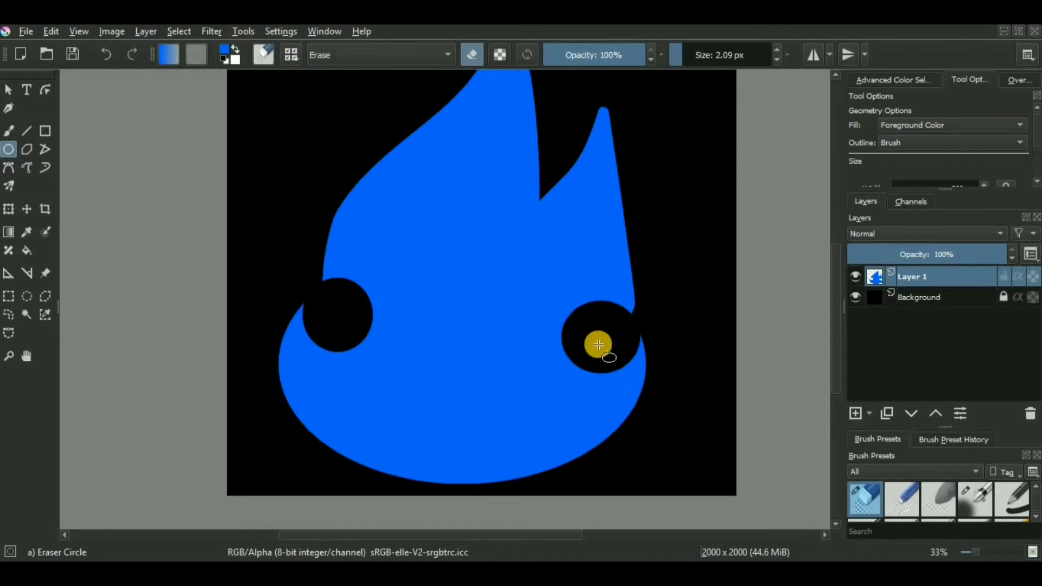
scroll(554, 309, "down", 1)
scroll(544, 293, "up", 3)
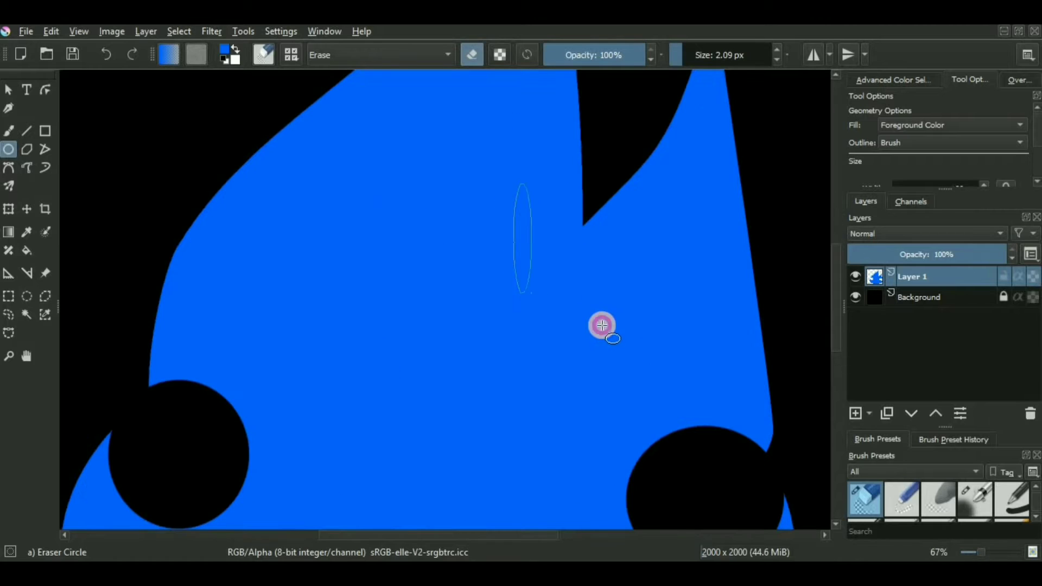
mouse_move(602, 326)
left_mouse_down()
mouse_move(653, 318)
mouse_move(658, 332)
mouse_move(645, 320)
left_mouse_up()
scroll(642, 314, "down", 2)
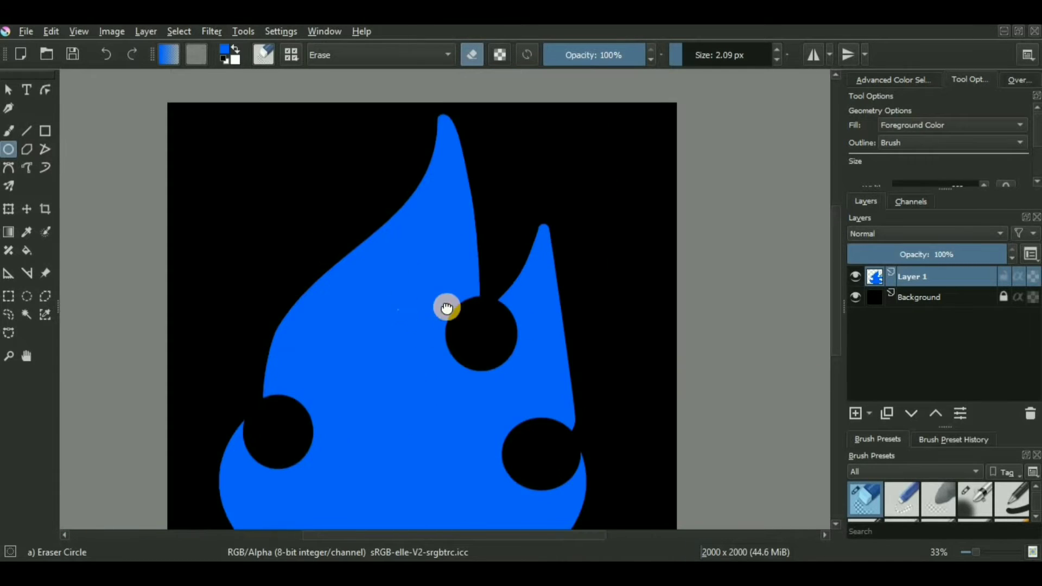
- Erase a large circle from the tall tongue's left edge, a smaller one from its right edge, and further holes in the body
left_click_drag(447, 308, 510, 304)
left_click_drag(330, 229, 437, 339)
left_click_drag(456, 304, 409, 299)
left_click_drag(450, 195, 517, 267)
left_click_drag(463, 415, 498, 301)
left_click_drag(428, 295, 556, 402)
key("ctrl+z")
left_click_drag(505, 268, 565, 334)
key("ctrl+z")
scroll(566, 332, "down", 2)
scroll(513, 265, "up", 2)
mouse_move(436, 287)
left_mouse_down()
mouse_move(468, 345)
mouse_move(498, 349)
mouse_move(490, 321)
left_mouse_up()
key("ctrl+z")
scroll(493, 343, "down", 2)
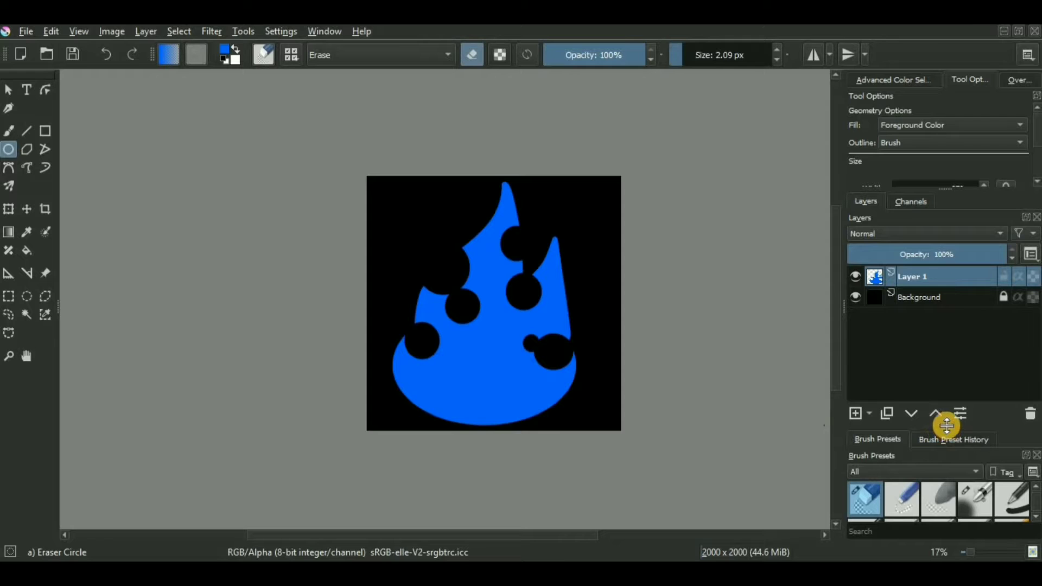
- Enlarge the brush presets list, filter it by "bl", choose the Blender Blur brush, and clear the filter
left_click_drag(947, 426, 949, 344)
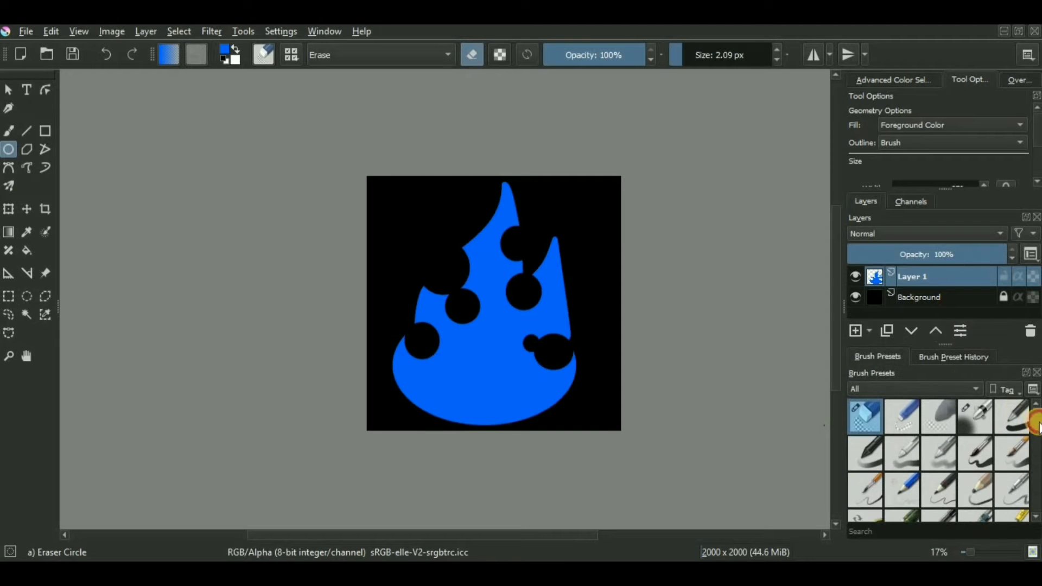
scroll(1035, 426, "down", 5)
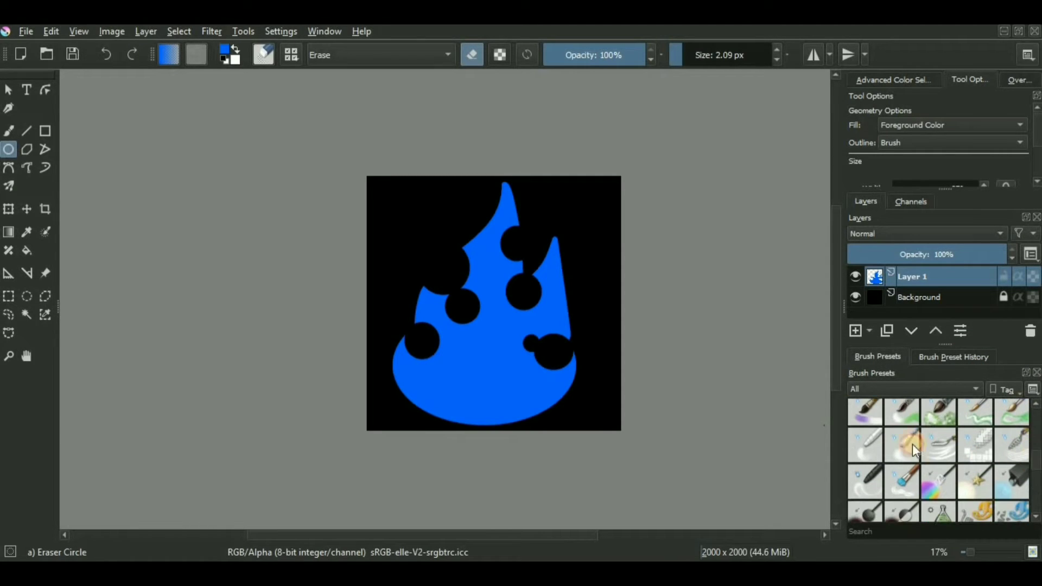
mouse_move(903, 449)
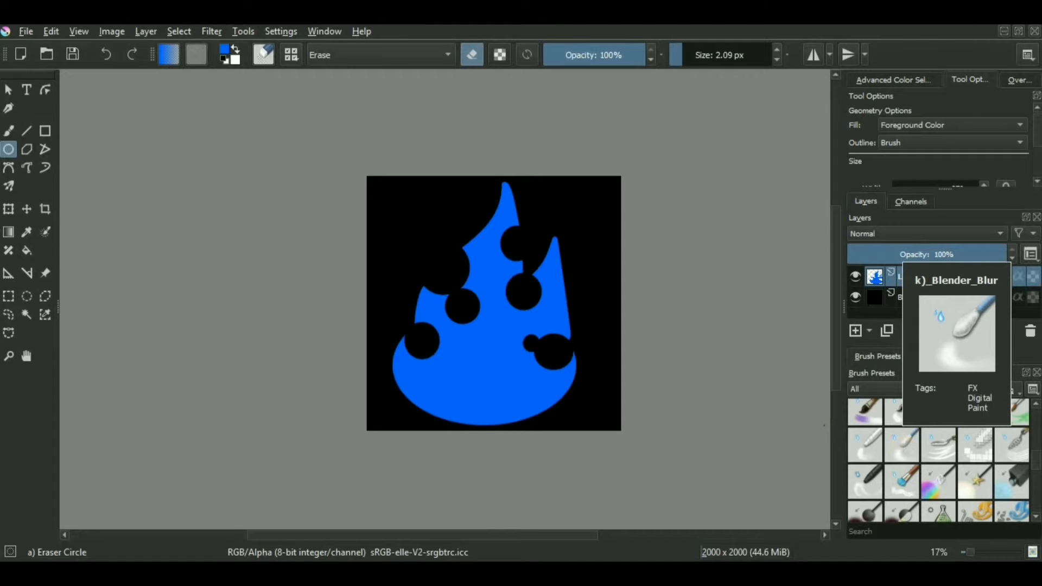
left_click(880, 524)
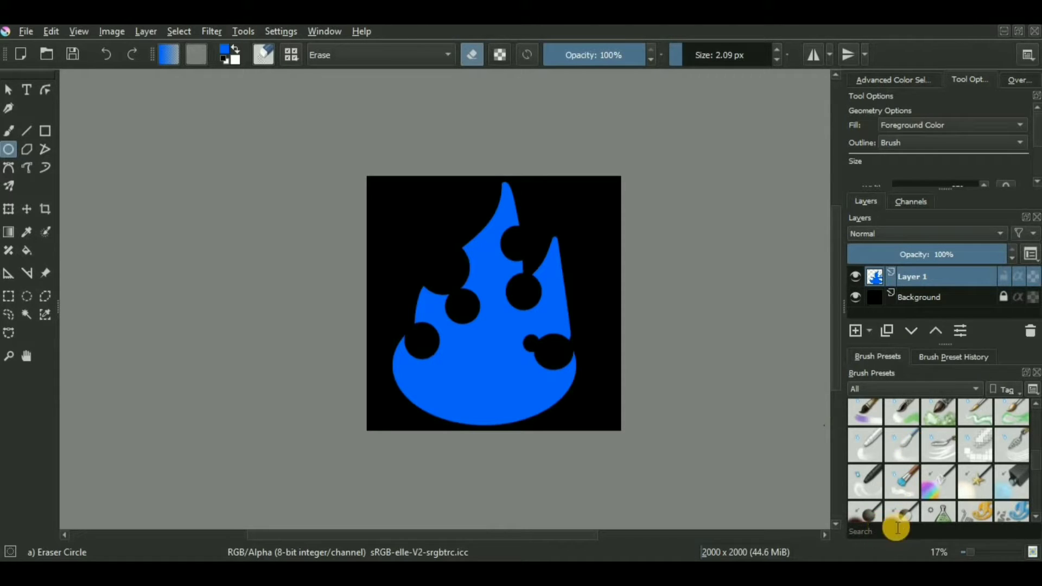
left_click(901, 445)
left_click(896, 527)
type("bl")
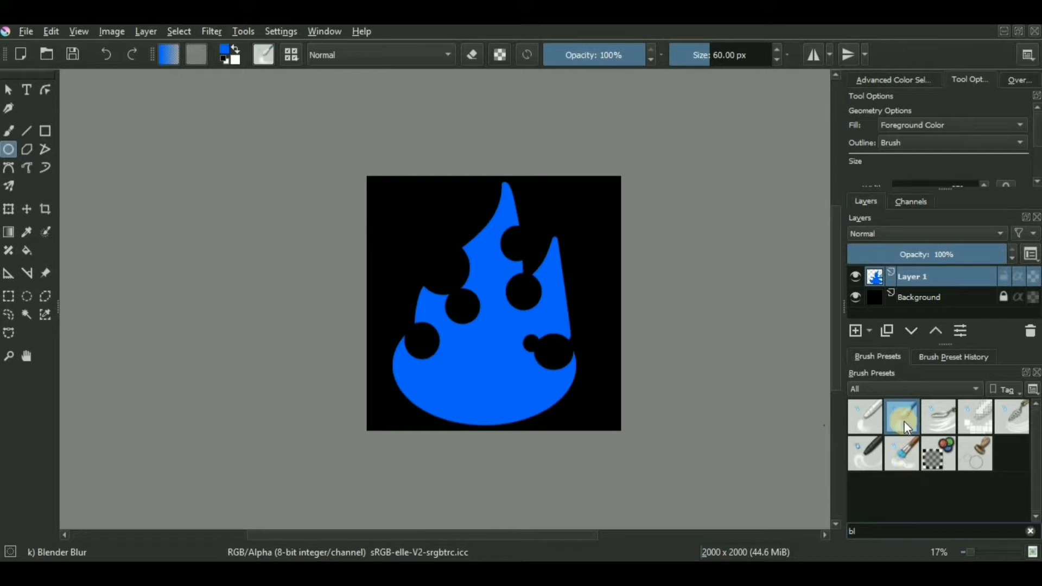
key("BackSpace")
key("BackSpace")
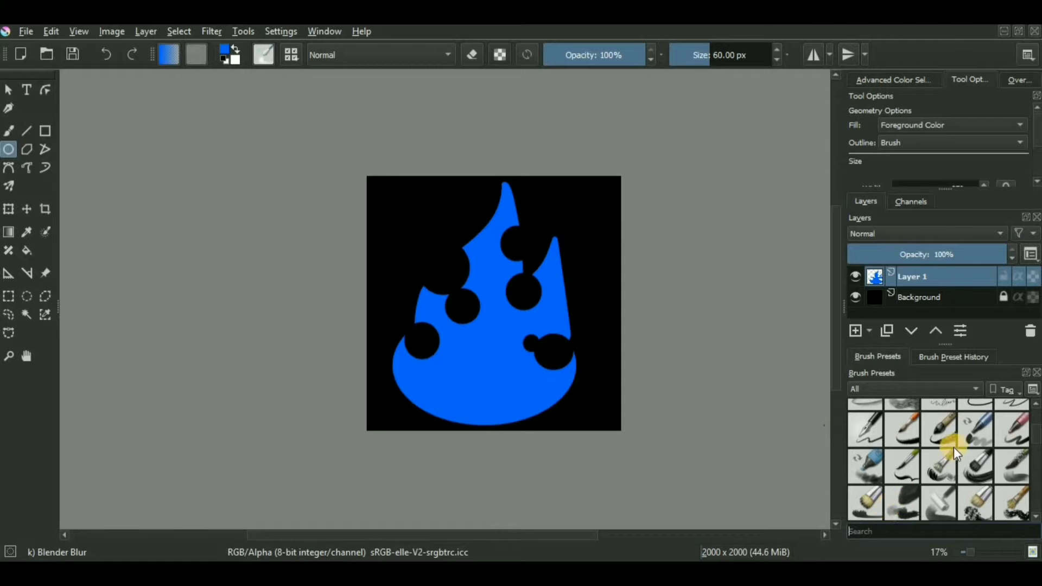
- Set the Blender Blur brush size to 100 px
scroll(952, 447, "up", 3)
key("plus")
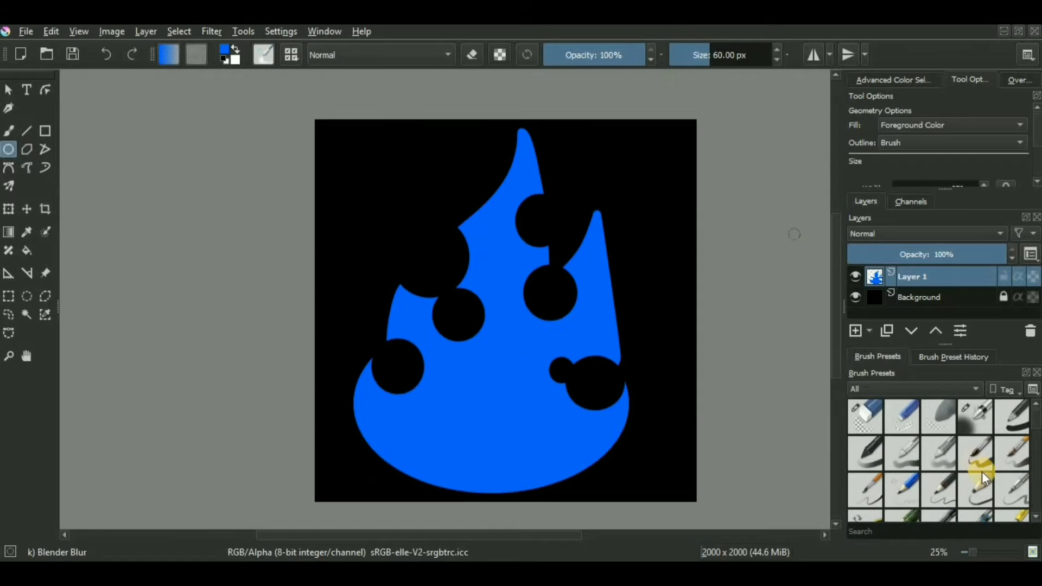
scroll(981, 471, "down", 5)
left_click(726, 56)
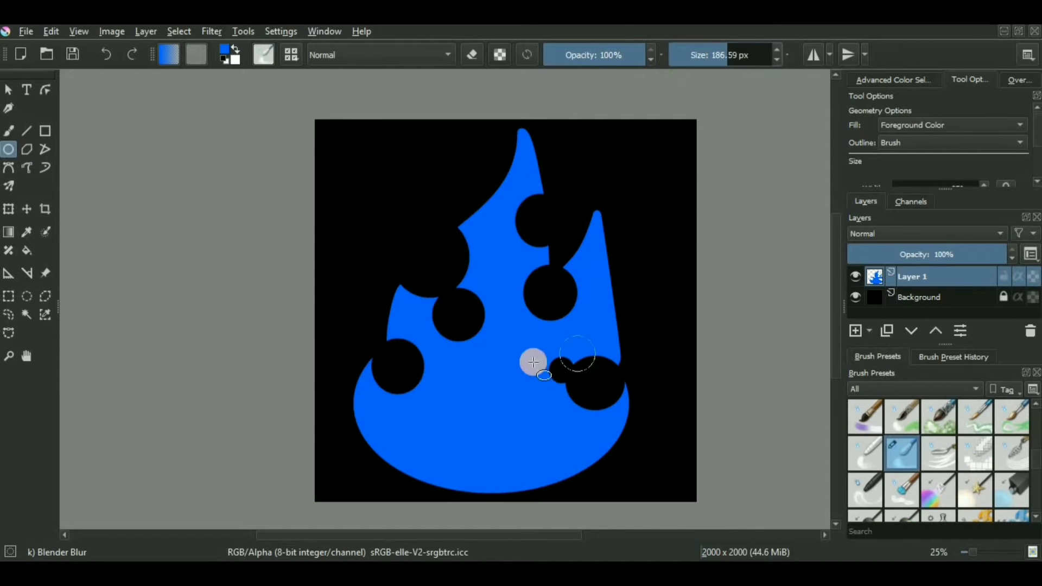
double_click(724, 56)
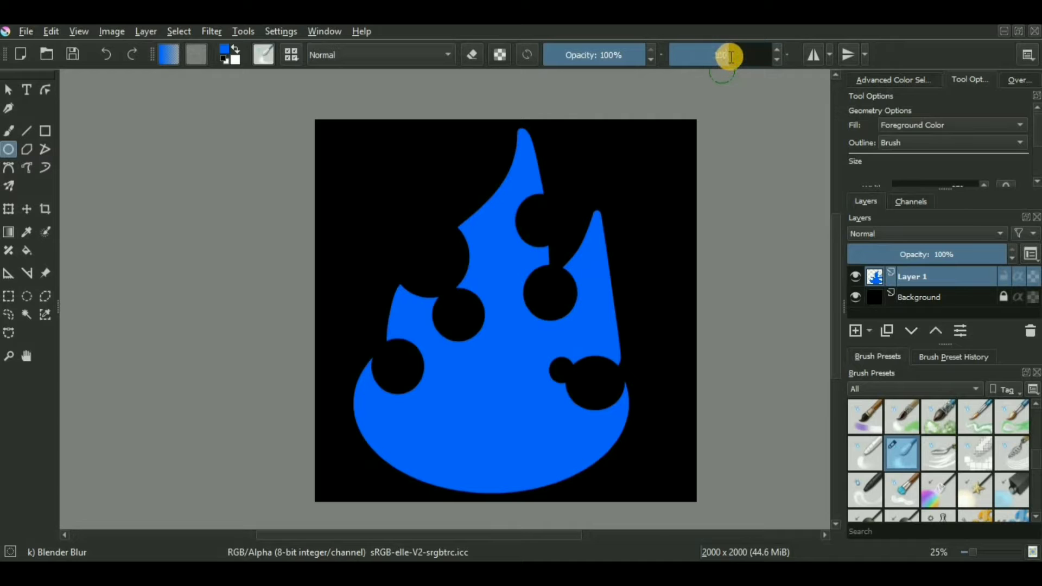
type("100")
key("Return")
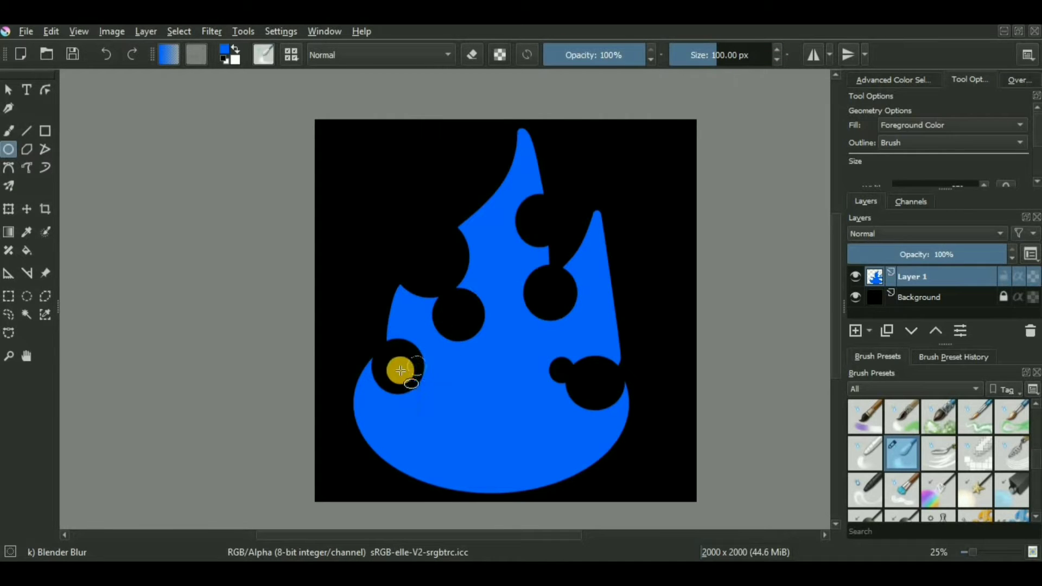
- Try freehand path blur strokes on the bottom edge of the flame and beside its left hole
left_click(27, 168)
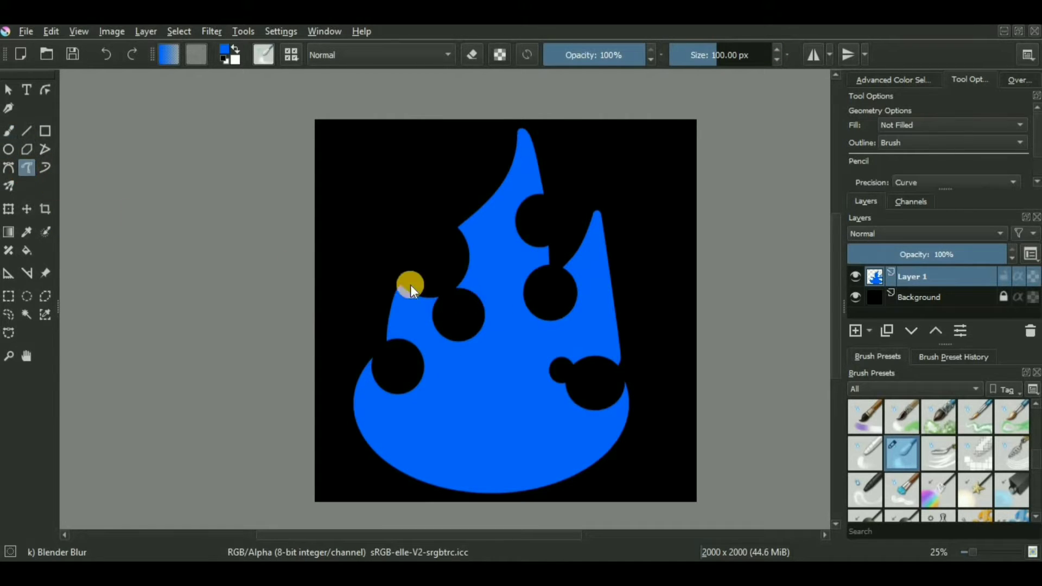
scroll(1031, 155, "down", 2)
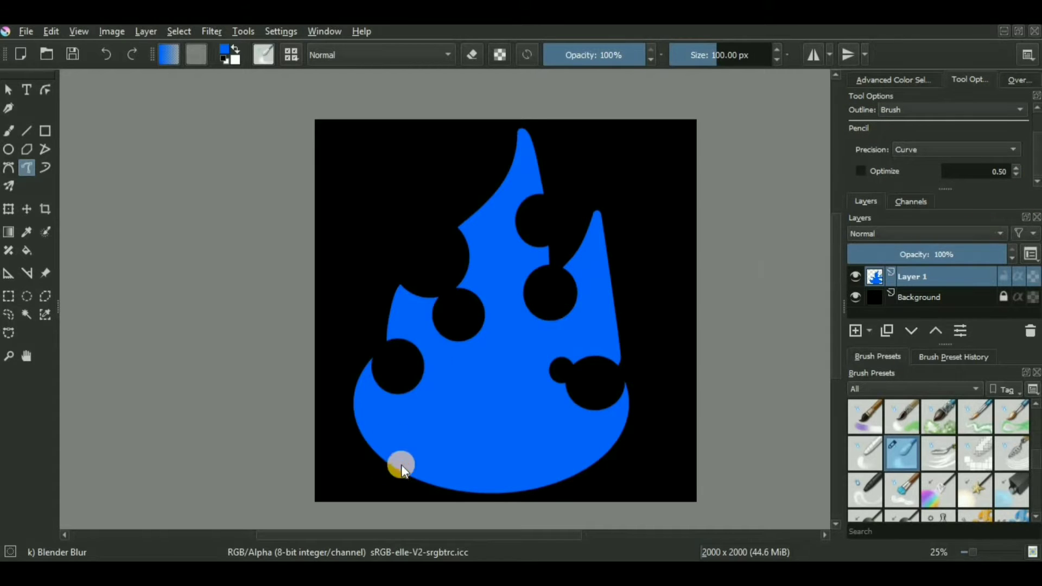
mouse_move(401, 464)
left_mouse_down()
mouse_move(479, 493)
mouse_move(472, 488)
left_mouse_up()
left_click_drag(367, 386, 375, 314)
key("ctrl+z")
key("ctrl+z")
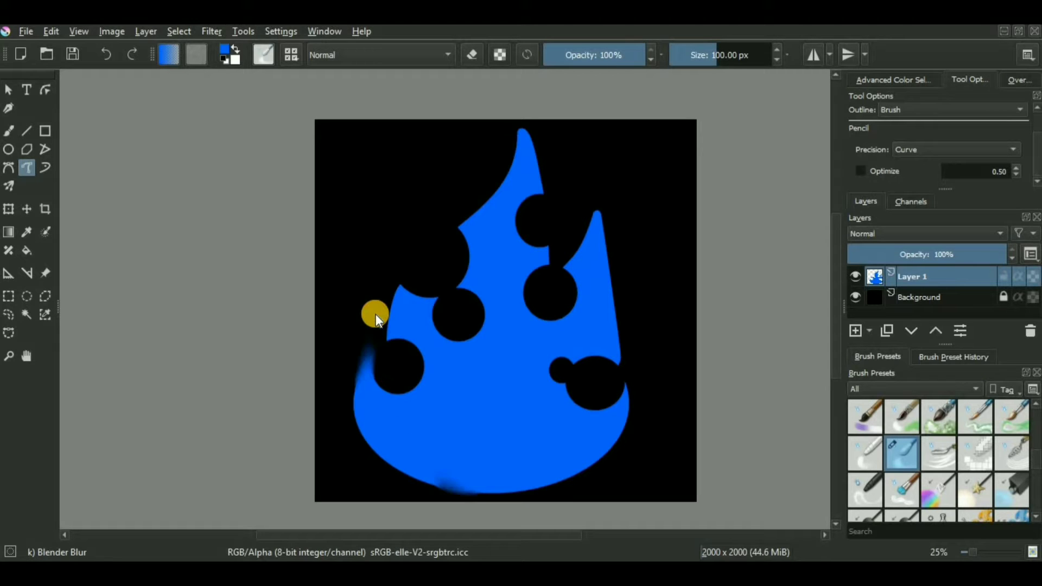
- Blur the flame's lower left edge, bottom and lower right edge with freehand path strokes
mouse_move(390, 453)
left_mouse_down()
mouse_move(369, 423)
mouse_move(354, 360)
left_mouse_up()
key("ctrl+z")
mouse_move(370, 444)
left_mouse_down()
mouse_move(429, 483)
mouse_move(582, 464)
left_mouse_up()
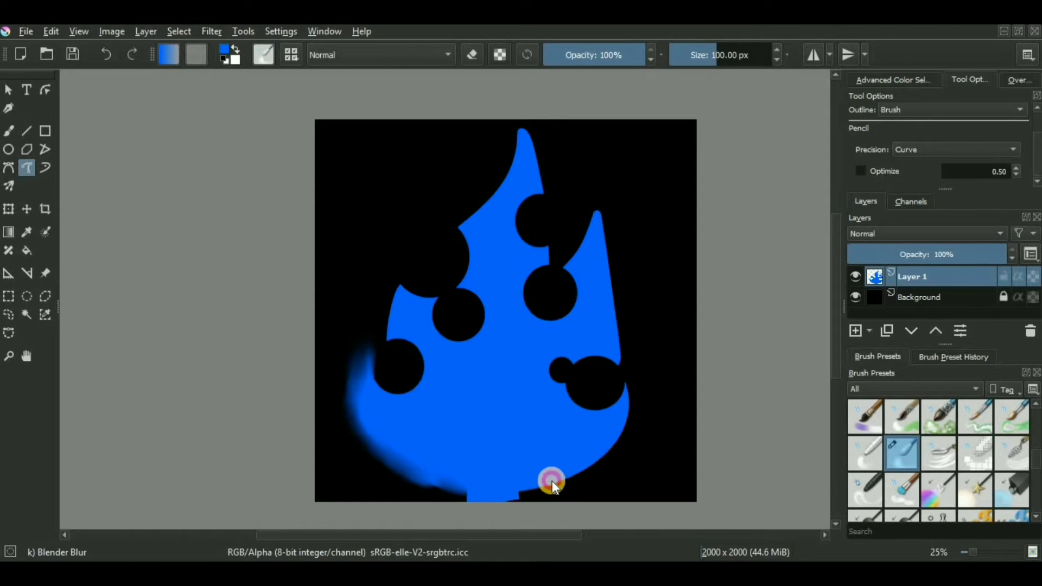
left_click_drag(624, 389, 624, 384)
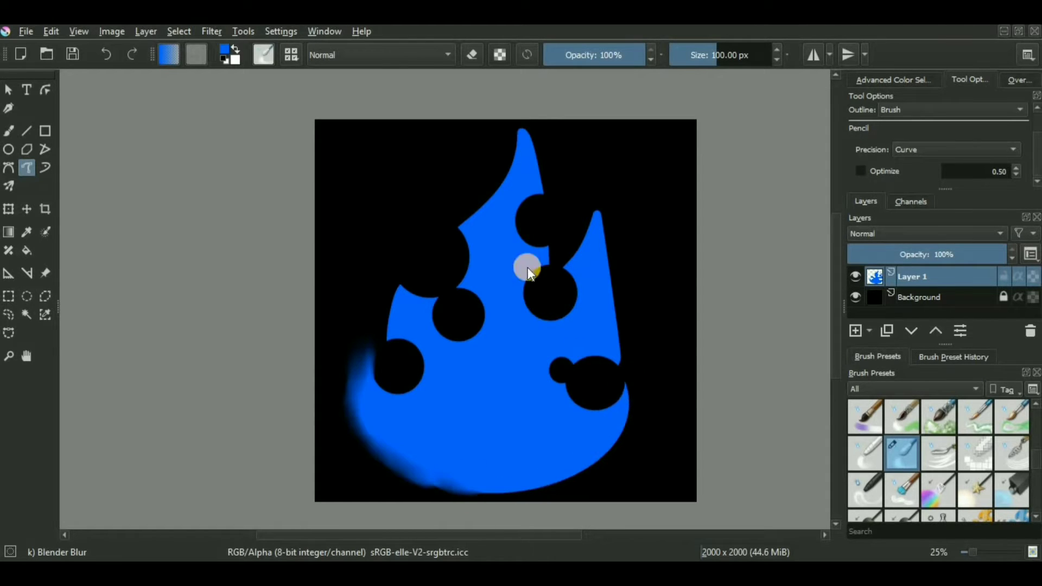
- Blur both sides of the tall tongue, including its tip and the round cutouts in its left and right edges
left_click_drag(519, 120, 536, 203)
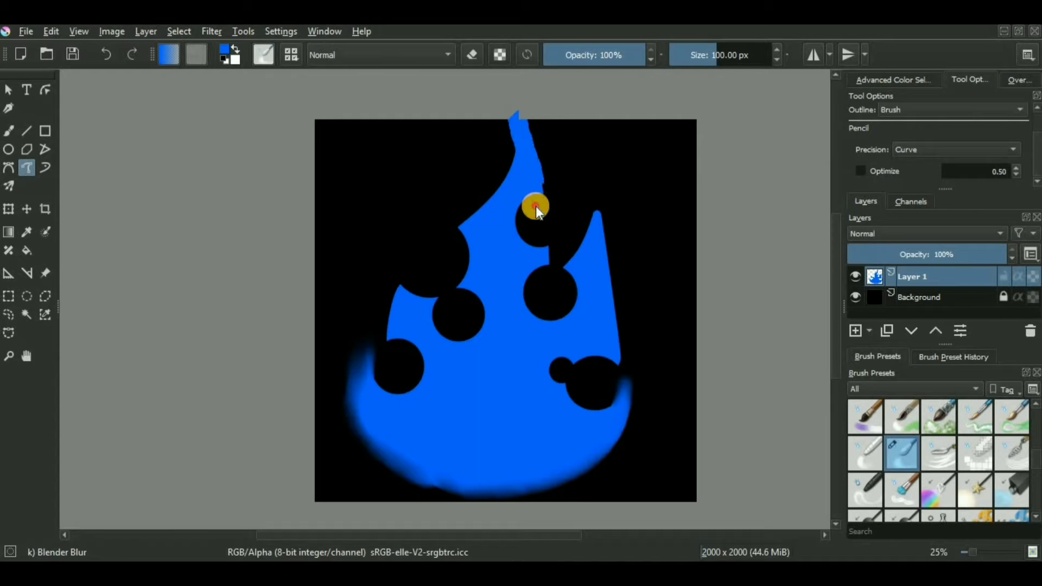
mouse_move(550, 262)
left_mouse_down()
mouse_move(528, 232)
mouse_move(539, 191)
left_mouse_up()
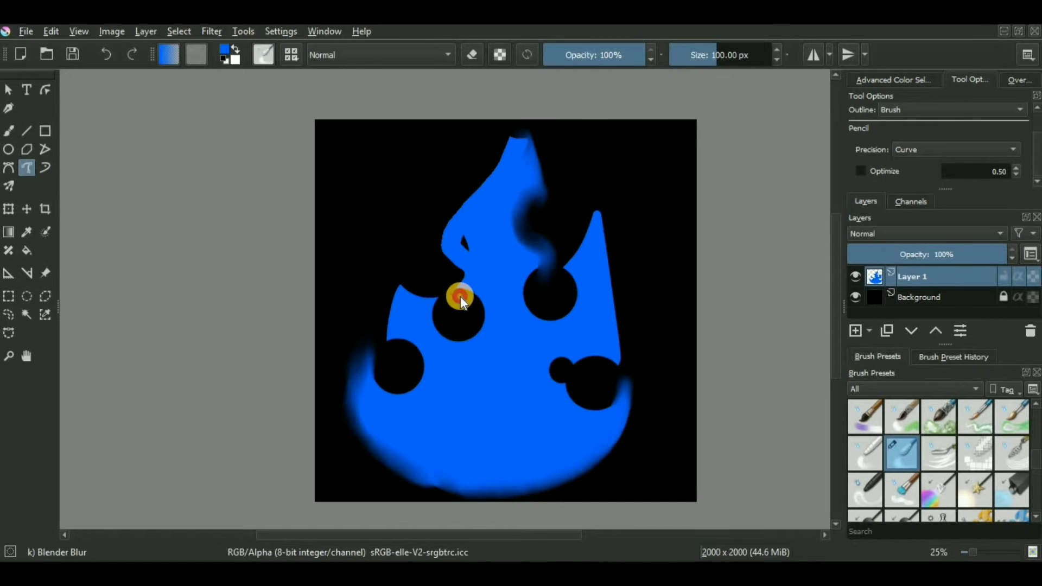
left_click_drag(461, 296, 458, 283)
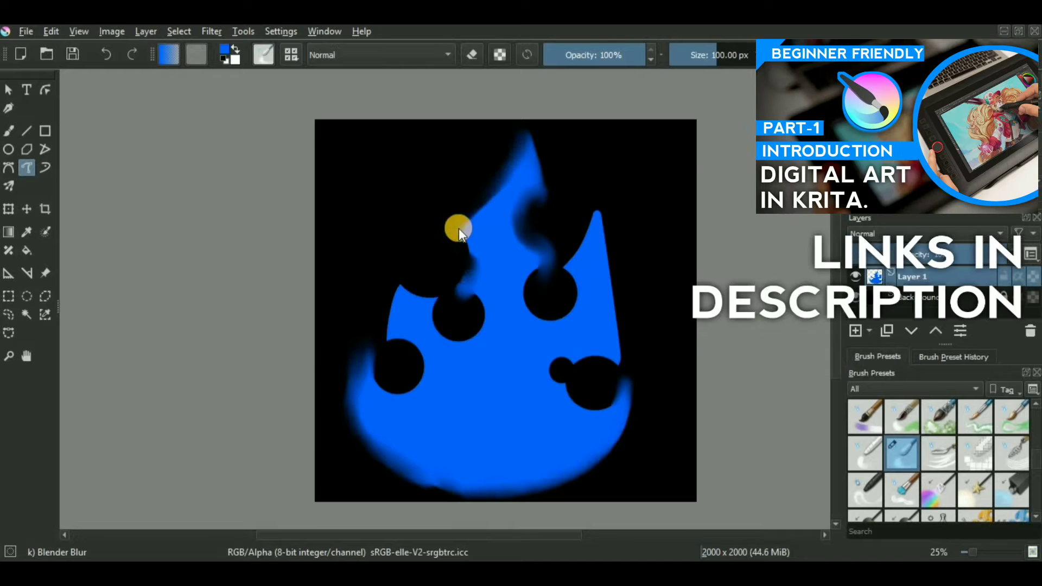
- Blur the rims of the left and central holes and the edges of the short left tongue and right tongue
scroll(451, 327, "up", 2)
left_click_drag(510, 277, 404, 278)
left_click_drag(298, 391, 357, 206)
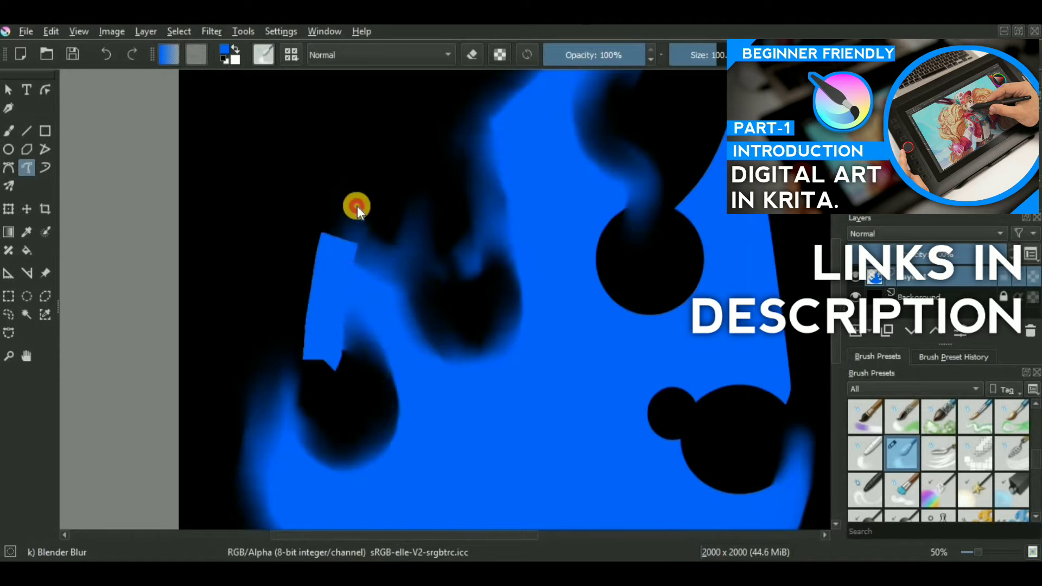
scroll(248, 328, "down", 2)
mouse_move(422, 301)
left_mouse_down()
mouse_move(442, 316)
mouse_move(494, 196)
mouse_move(476, 244)
mouse_move(493, 360)
mouse_move(492, 297)
mouse_move(463, 383)
mouse_move(484, 349)
left_mouse_up()
left_click_drag(354, 327, 419, 208)
scroll(360, 272, "up", 1)
scroll(420, 209, "down", 1)
mouse_move(487, 266)
left_mouse_down()
mouse_move(537, 312)
mouse_move(544, 241)
mouse_move(512, 188)
mouse_move(435, 350)
mouse_move(488, 331)
left_mouse_up()
- Set the brush size to 139.64 px and soften the remaining edges and holes inside the flame
left_click(721, 55)
scroll(512, 187, "down", 1)
scroll(488, 283, "down", 2)
scroll(473, 281, "up", 3)
scroll(505, 309, "down", 3)
scroll(506, 217, "up", 3)
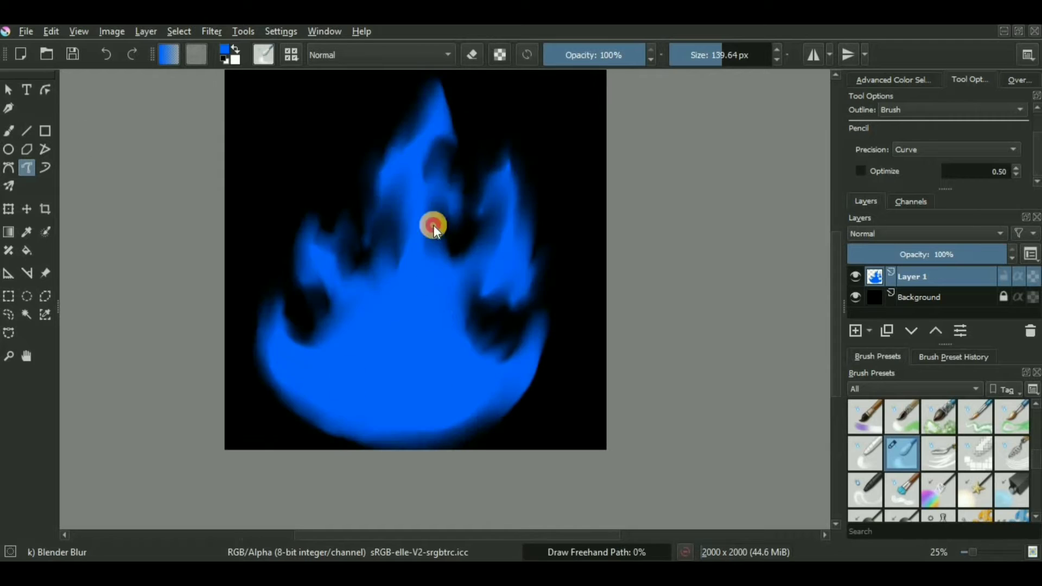
scroll(473, 238, "down", 1)
scroll(473, 240, "down", 1)
left_click_drag(447, 218, 448, 218)
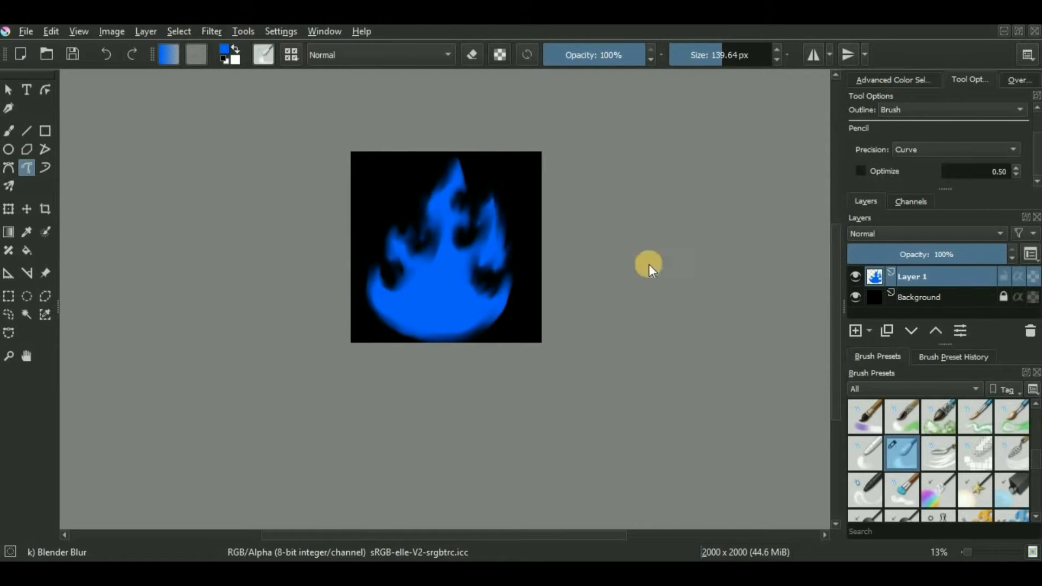
- Add a filter mask to Layer 1 and choose Gaussian Blur as its filter
right_click(918, 274)
mouse_move(856, 282)
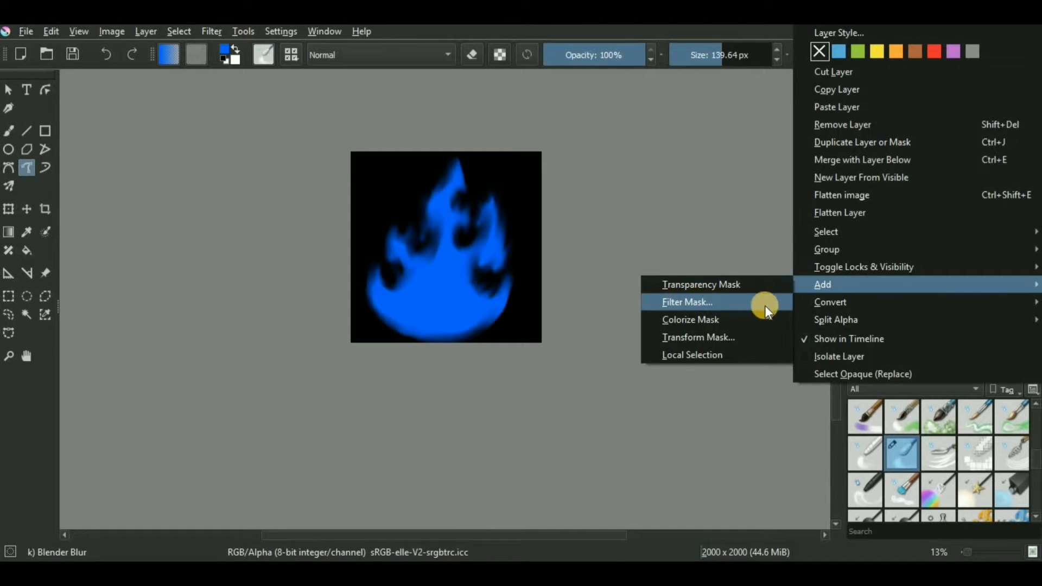
left_click(714, 304)
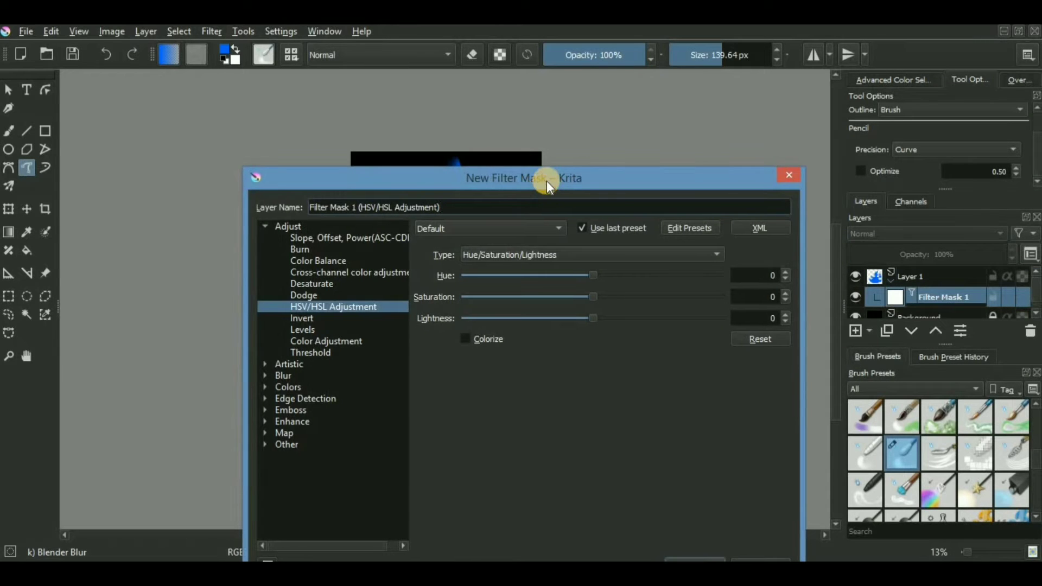
left_click_drag(548, 180, 751, 75)
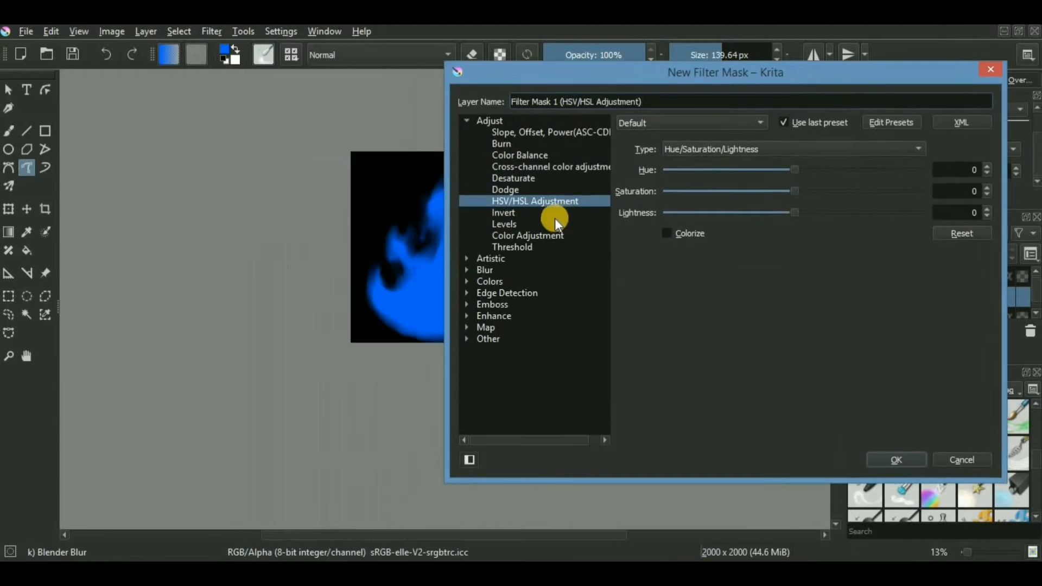
left_click(468, 270)
left_click(512, 281)
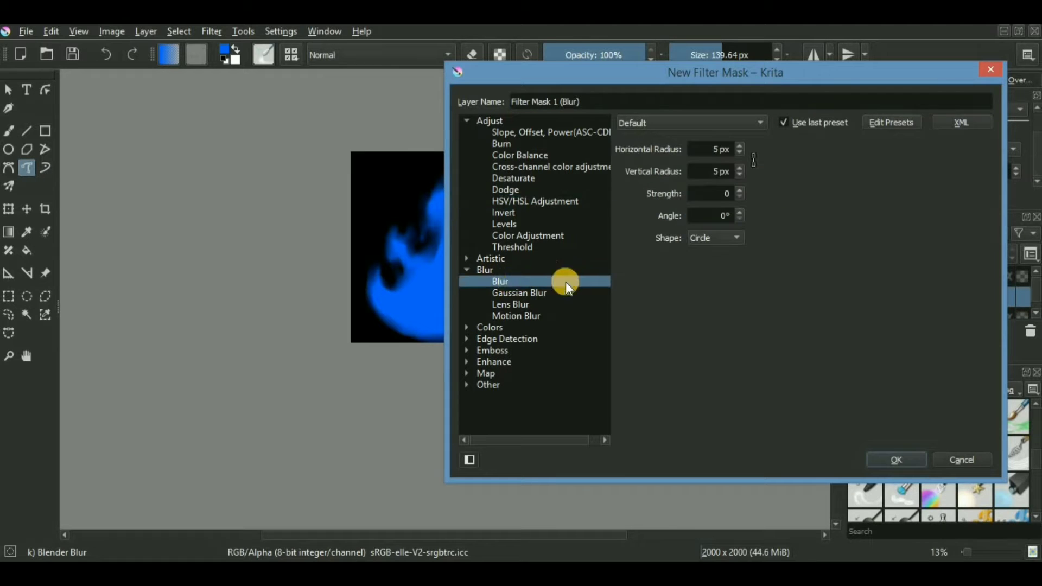
left_click(524, 294)
left_click(523, 281)
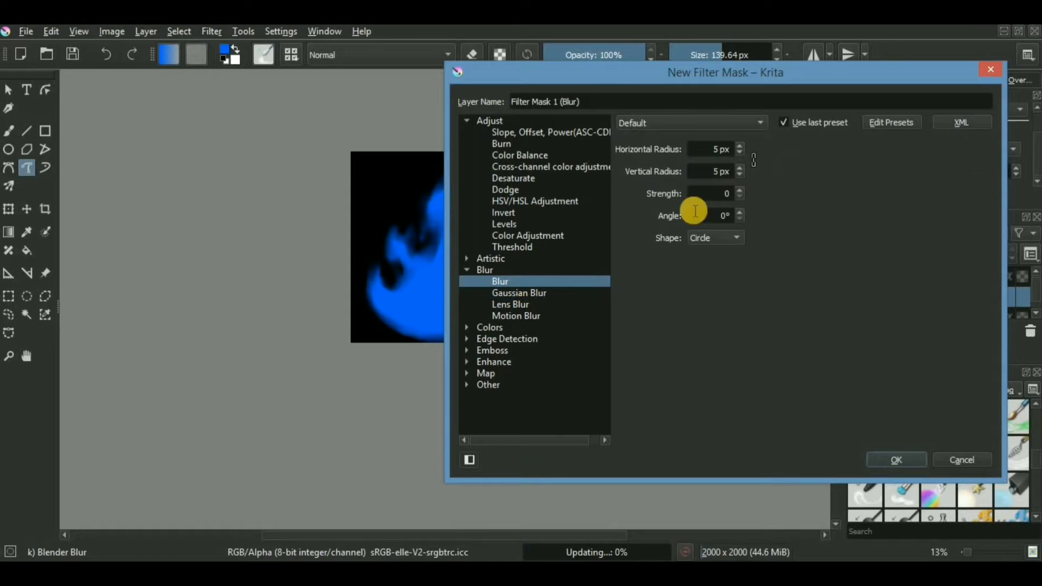
left_click(547, 302)
left_click(554, 293)
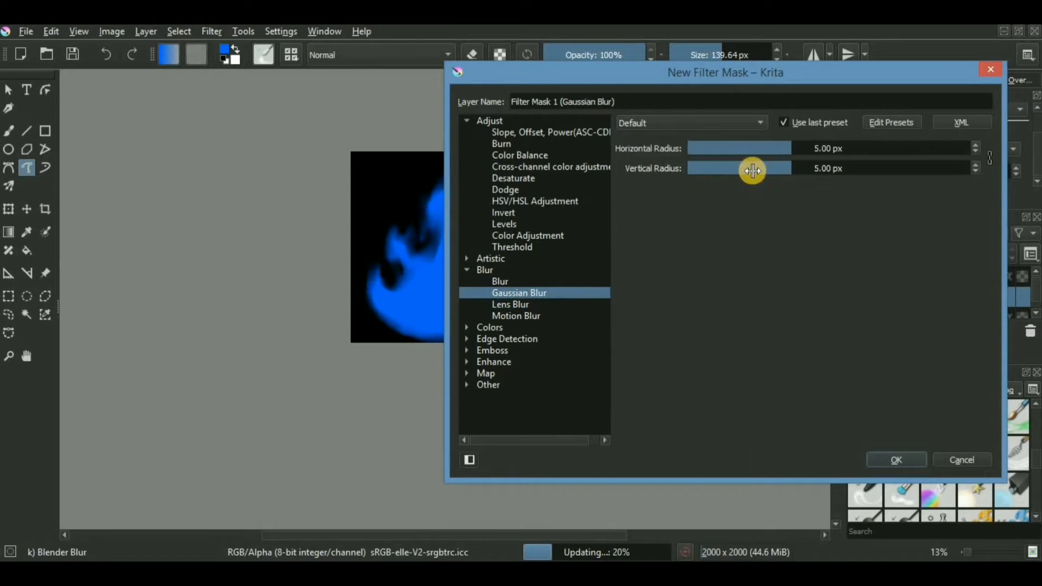
- Set the filter mask's horizontal and vertical radius to 18.96 px and create the mask
left_click_drag(841, 152, 850, 153)
left_click(895, 460)
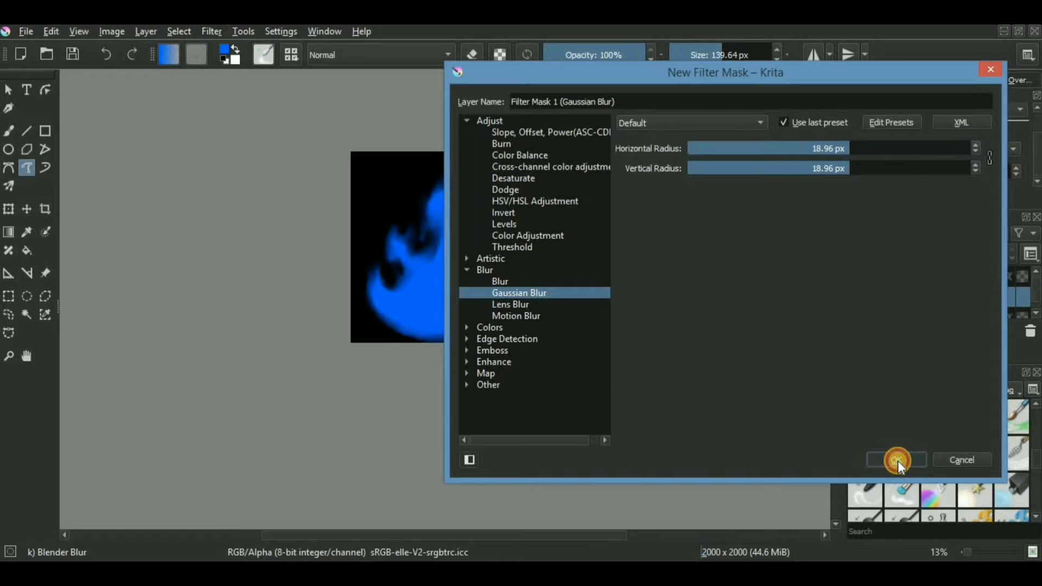
scroll(464, 248, "up", 1)
scroll(452, 249, "down", 1)
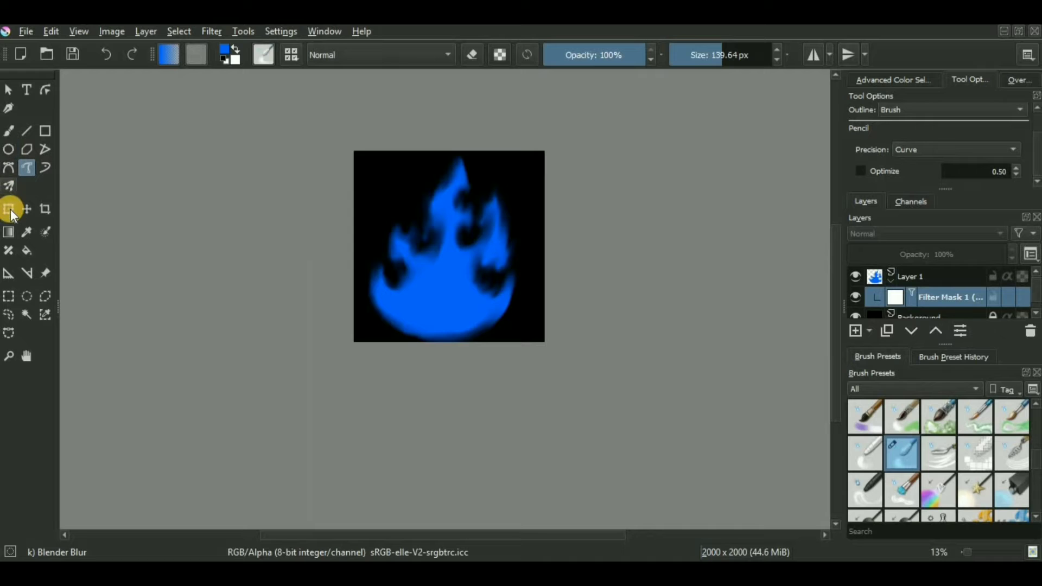
- Rotate the flame on Layer 1 a few degrees clockwise with the Transform tool
left_click(9, 210)
left_click(466, 278)
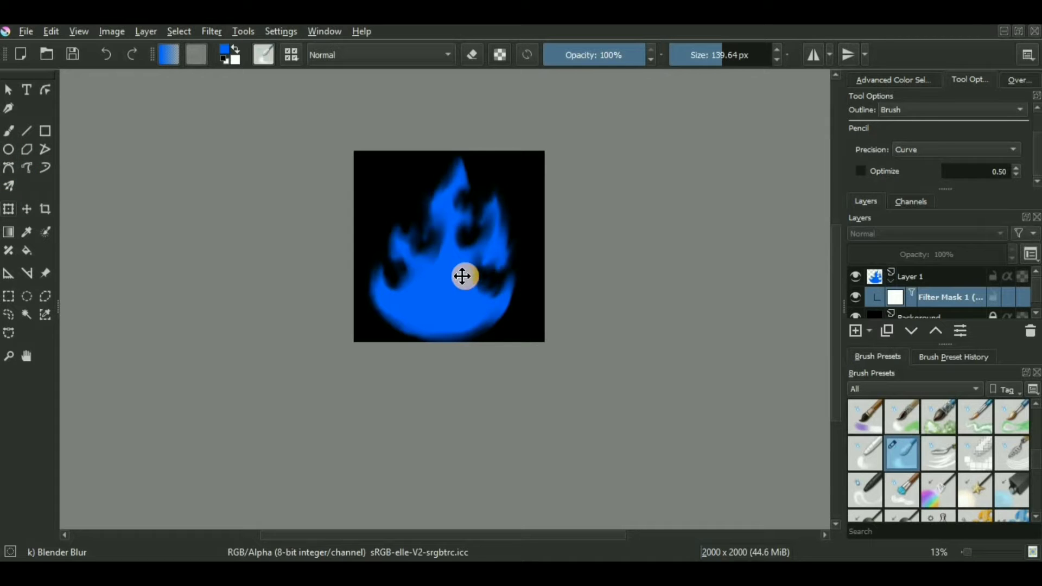
left_click(913, 275)
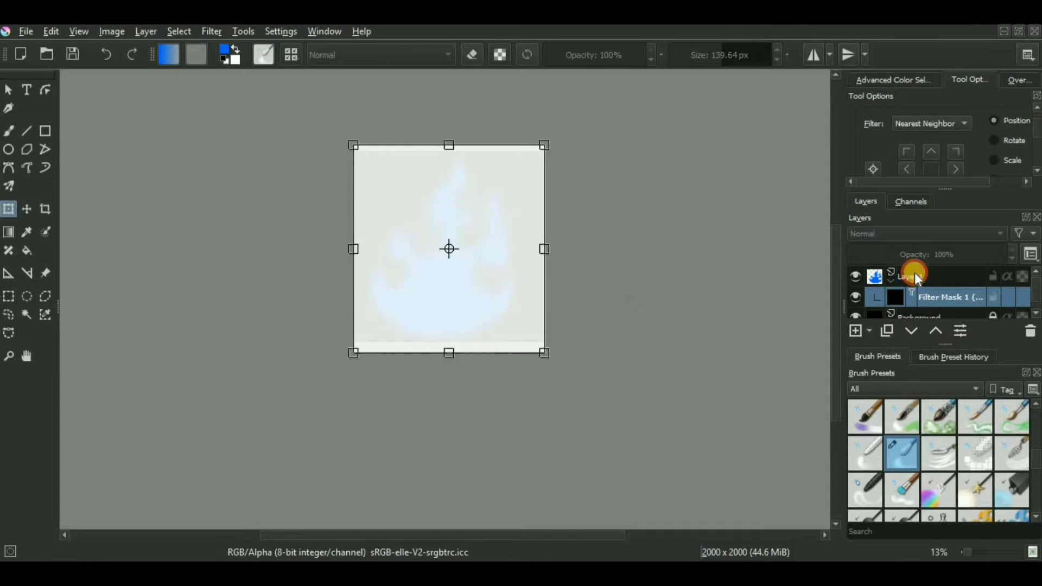
left_click(434, 260)
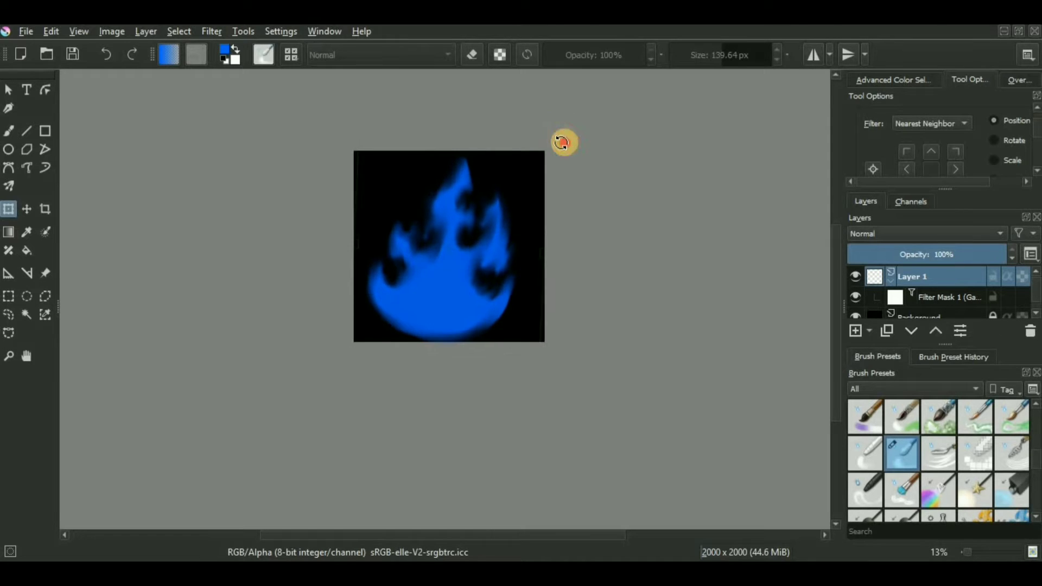
left_click_drag(563, 142, 488, 230)
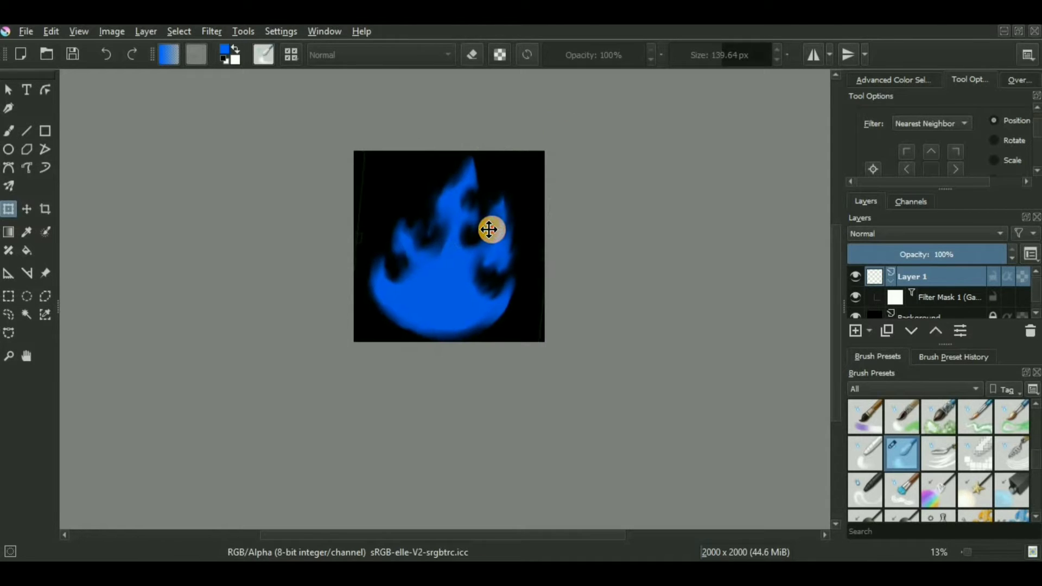
scroll(470, 242, "up", 5)
scroll(470, 242, "down", 4)
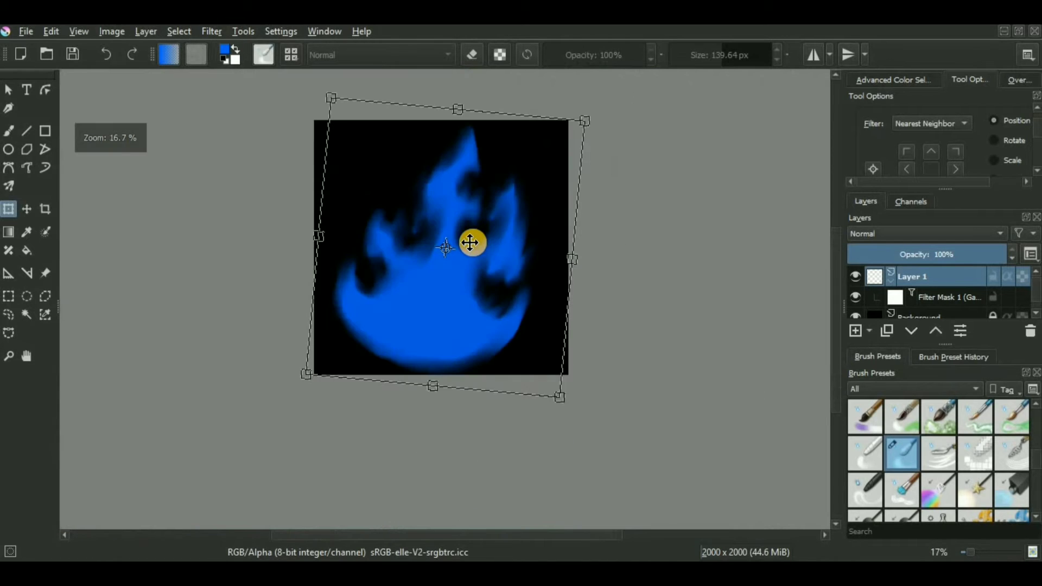
- Apply the rotation, enlarge the layers list, add a paint layer above Layer 1, and hide Layer 1
left_click(944, 296)
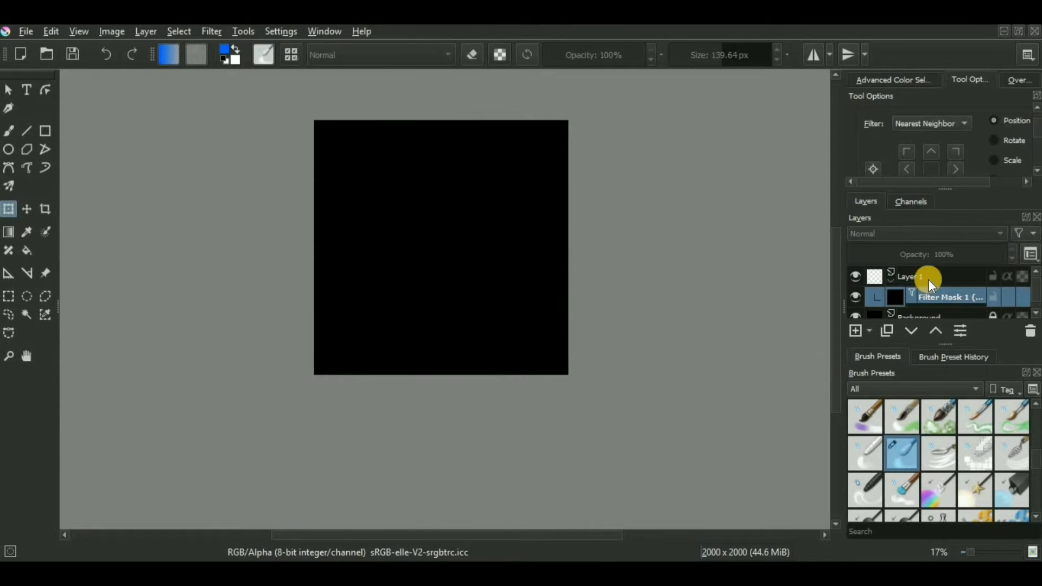
left_click(912, 333)
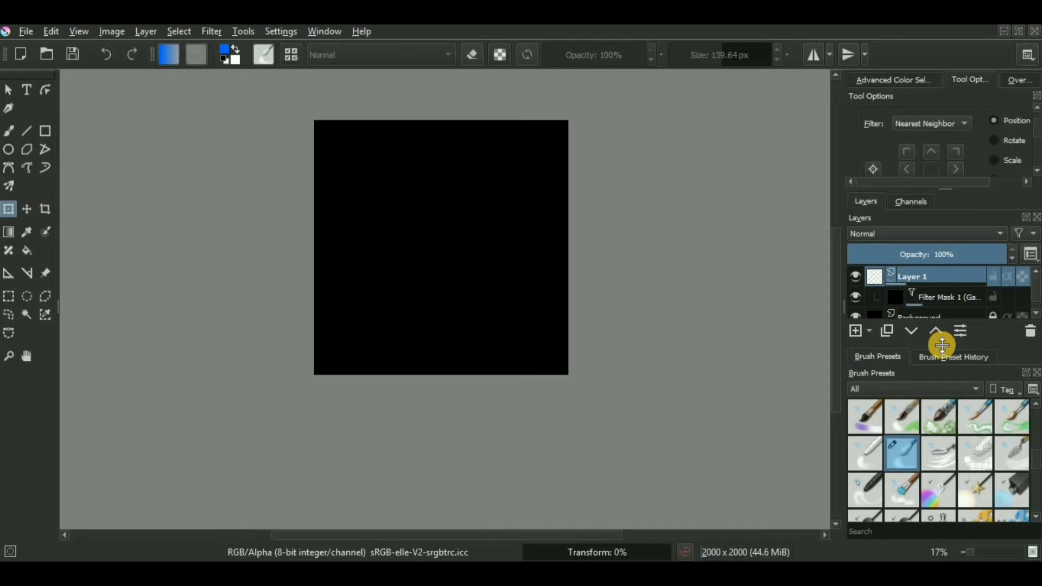
left_click_drag(942, 345, 836, 430)
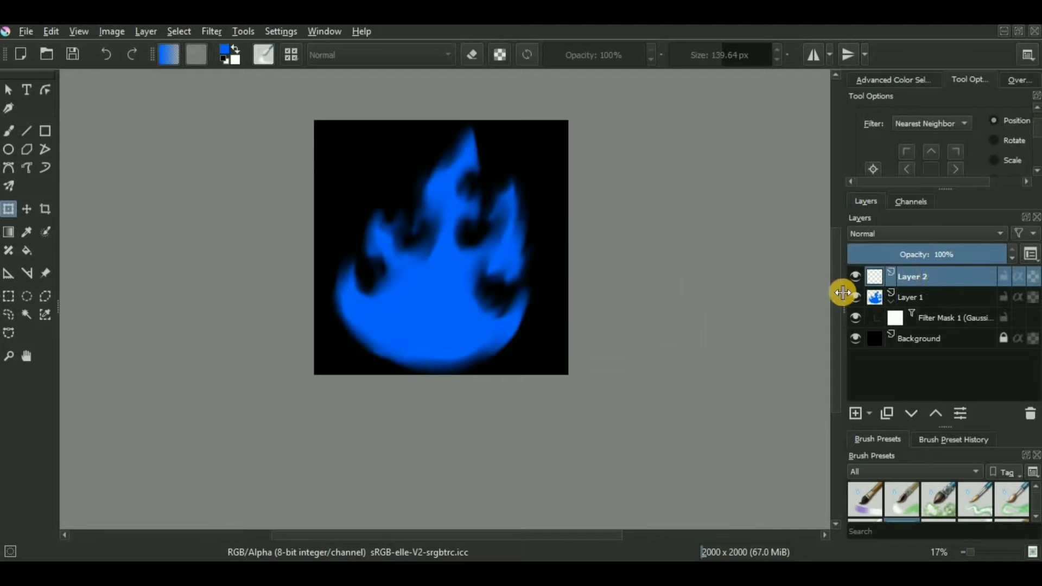
left_click(854, 297)
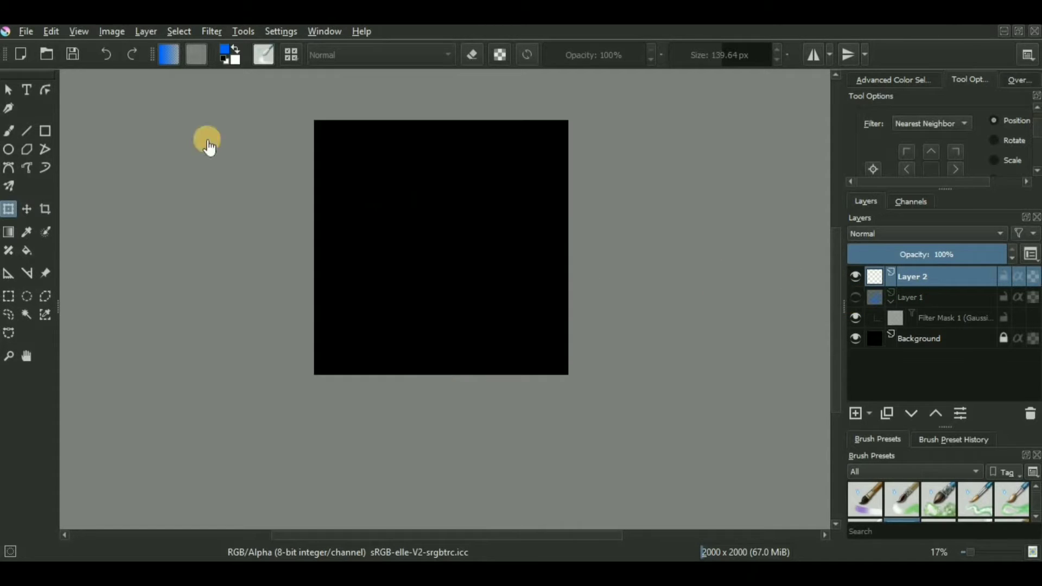
- Set the foreground color to the lighter blue #60a8ff
left_click(226, 49)
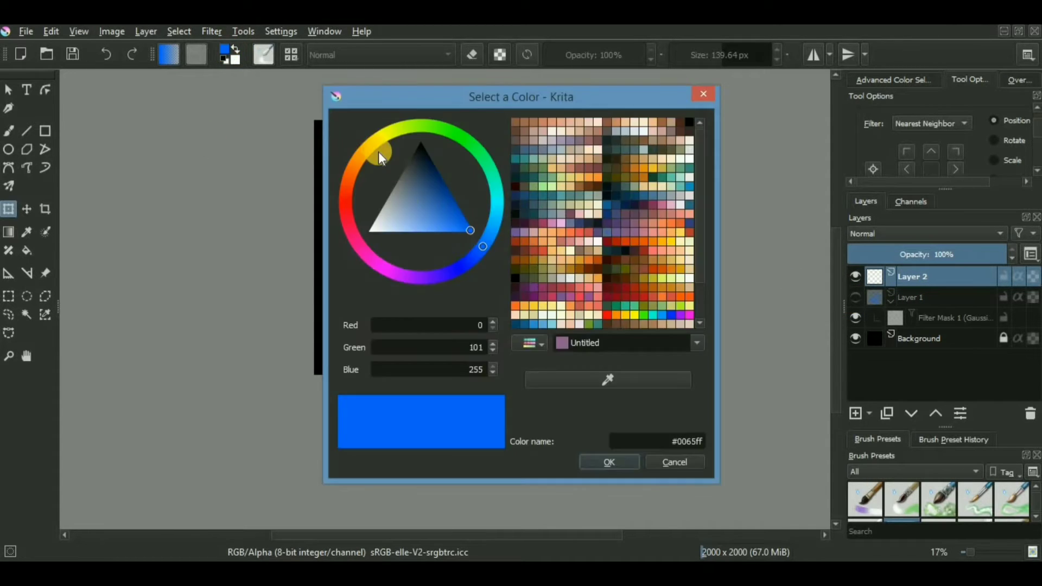
left_click_drag(424, 225, 496, 250)
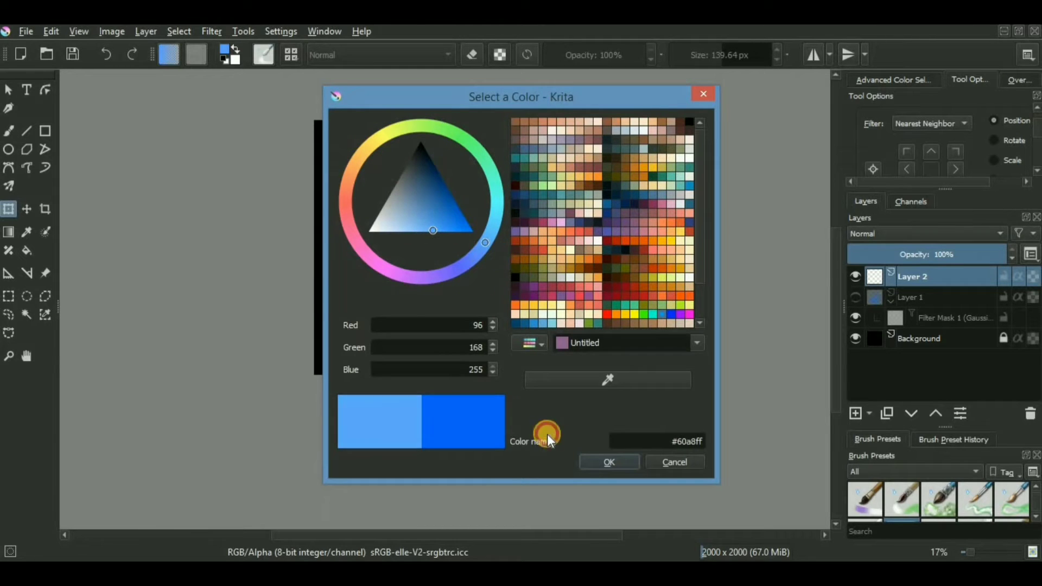
left_click(606, 461)
- Try drawing a filled circle about 776 by 748 px on Layer 2 with the Blender Blur brush
scroll(408, 296, "up", 2)
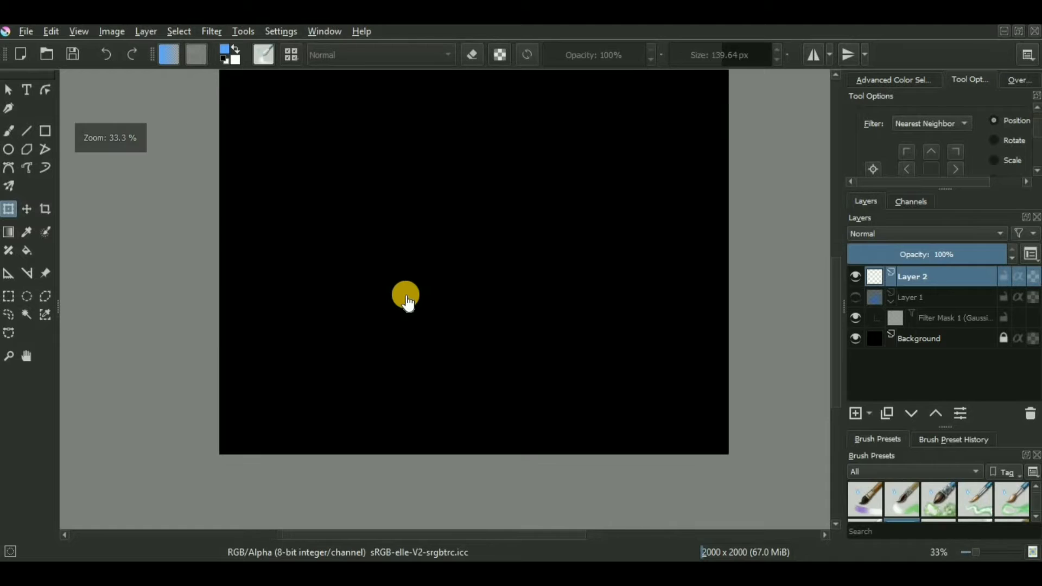
scroll(385, 293, "down", 1)
left_click(8, 149)
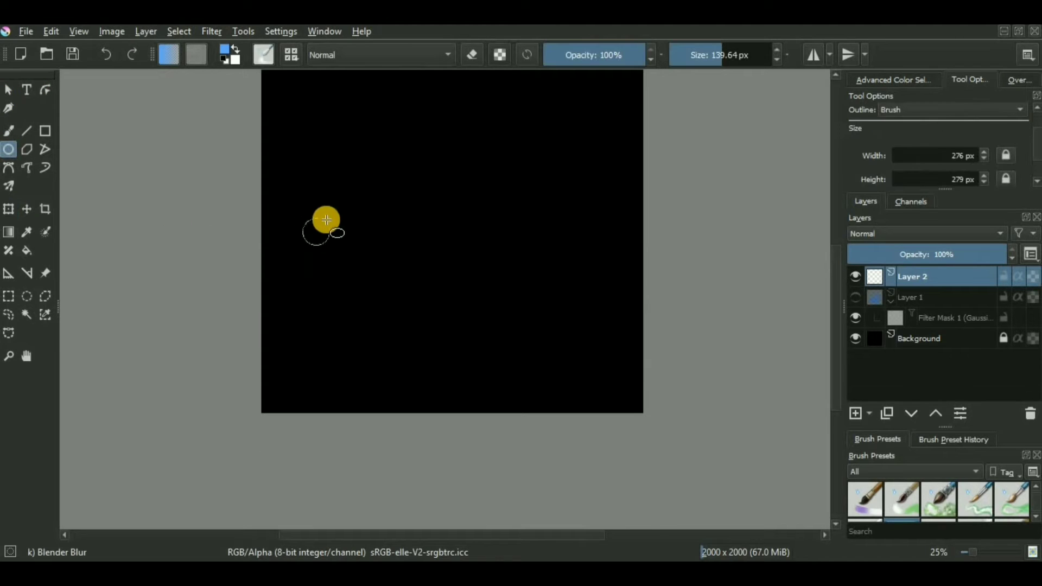
mouse_move(326, 221)
left_mouse_down()
mouse_move(433, 339)
mouse_move(474, 365)
left_mouse_up()
- Choose the Basic-1 brush, undo the soft circle, and draw a filled ellipse about 856 by 808 px in the canvas's lower half
scroll(971, 501, "down", 2)
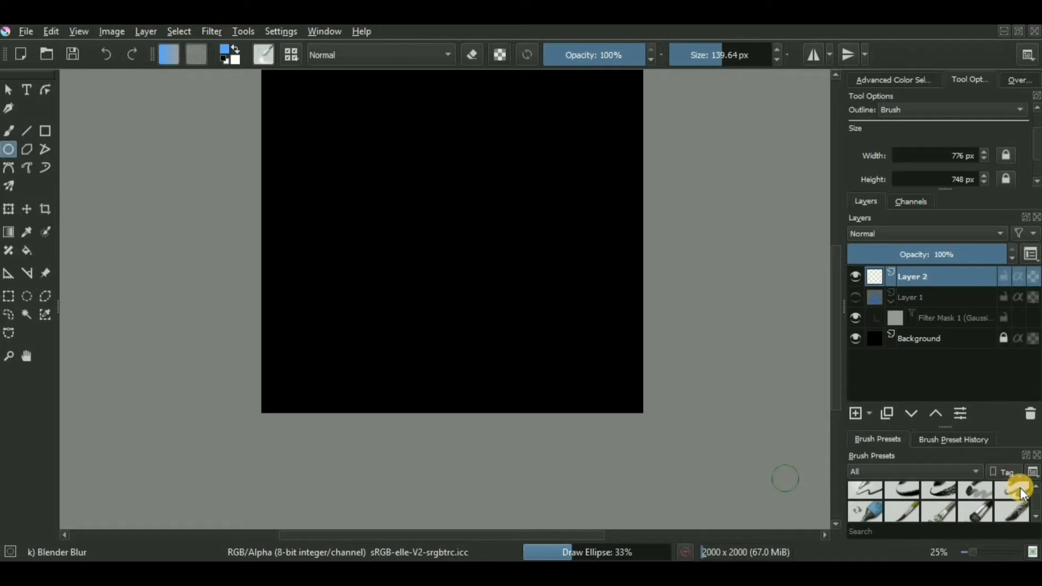
scroll(1019, 497, "down", 2)
left_click(1012, 499)
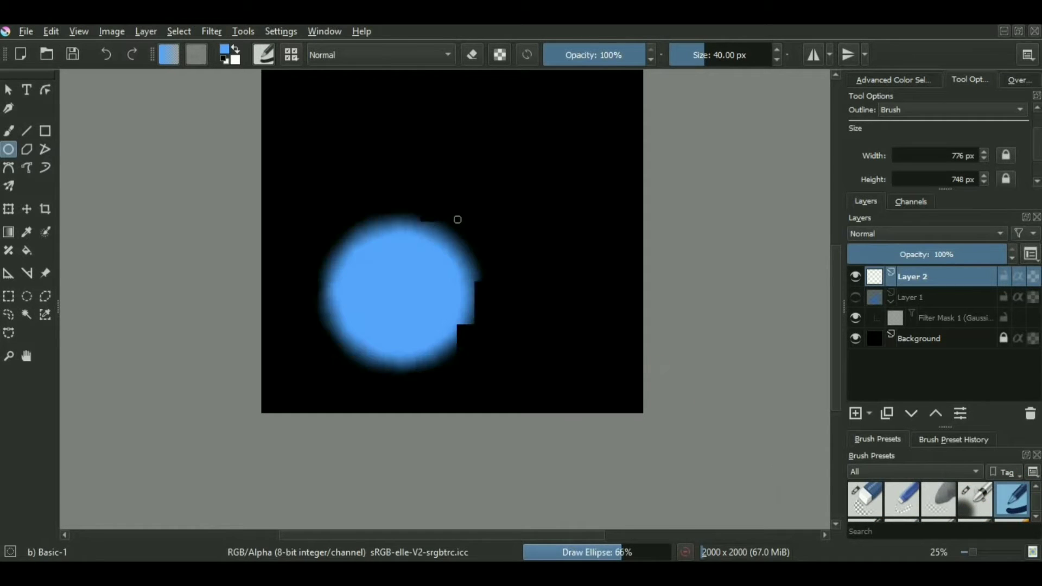
left_click(104, 54)
left_click_drag(336, 222, 497, 371)
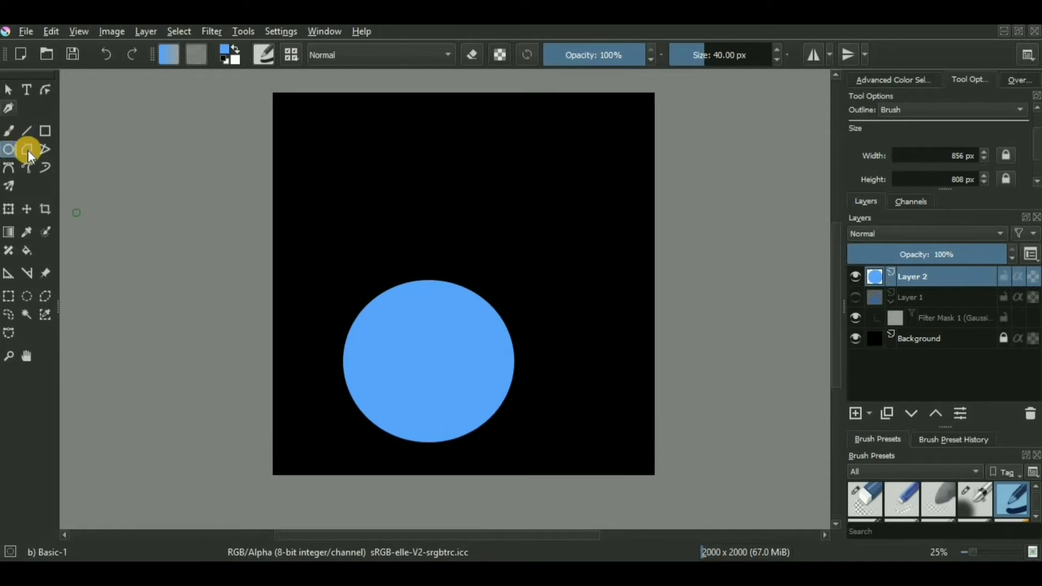
- Outline three flame tongues rising from the light blue circle with a freehand path and fill the enclosed gaps
left_click(27, 167)
mouse_move(343, 349)
left_mouse_down()
mouse_move(363, 267)
mouse_move(516, 209)
mouse_move(505, 397)
left_mouse_up()
key("f")
left_click(516, 339)
left_click(518, 366)
- Choose the Eraser Circle brush and erase filled ellipses from the light blue flame's left edge and lower right edge
scroll(425, 347, "up", 2)
left_click_drag(397, 326, 381, 376)
left_click(864, 499)
left_click(9, 149)
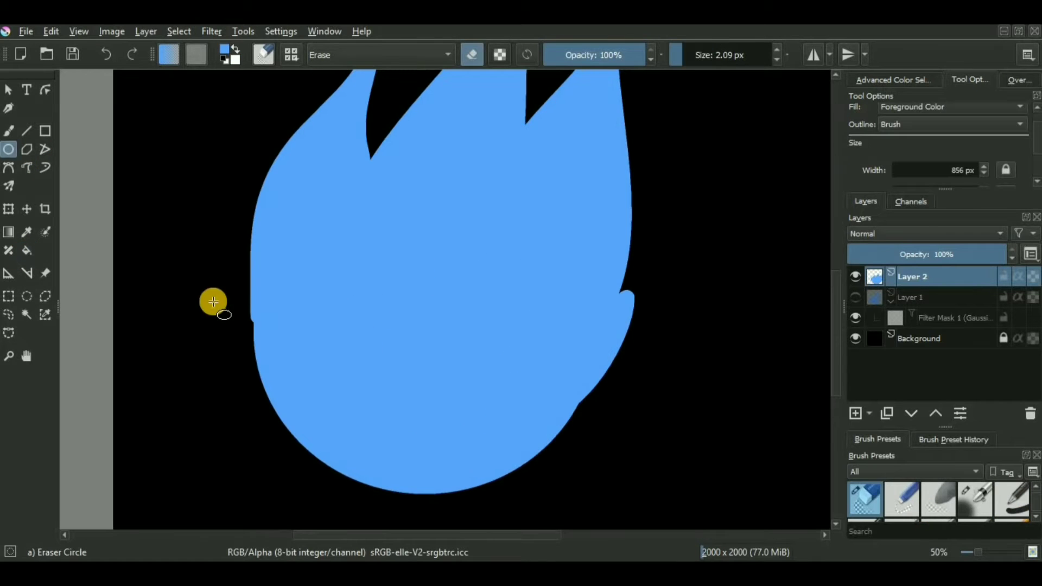
left_click_drag(218, 287, 289, 357)
left_click_drag(528, 362, 462, 333)
left_click_drag(506, 390, 519, 393)
- Erase a small circle at the notch on the flame's right edge, undoing the first attempt
left_click_drag(521, 244, 518, 324)
left_click_drag(512, 322, 555, 383)
key("ctrl+z")
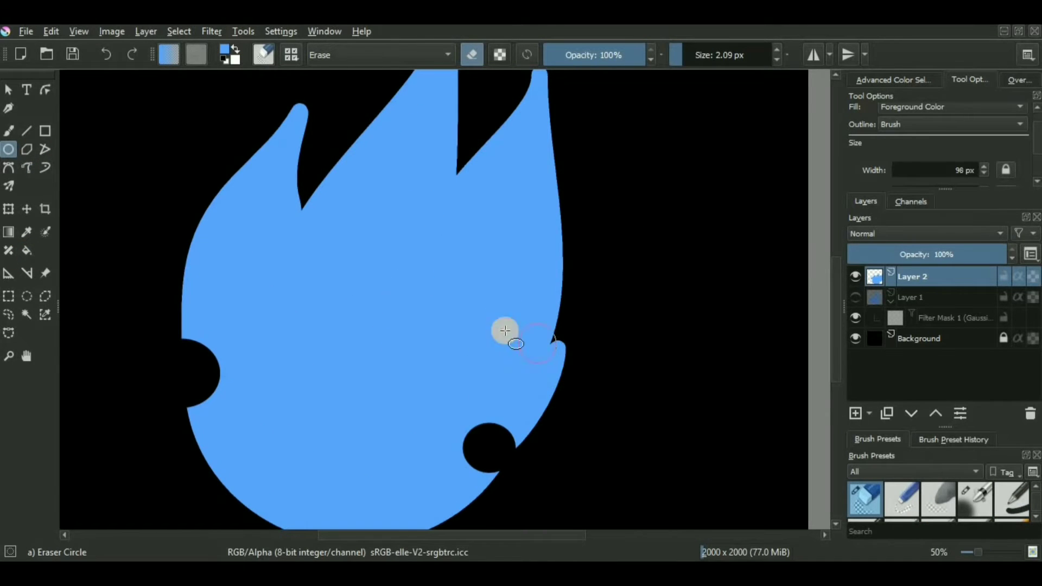
left_click_drag(505, 331, 559, 363)
- Erase circles at both notches between the tongues, a large hole in the left body, and a small hole about 129 px wide beside the right notch
left_click_drag(428, 128, 503, 207)
left_click_drag(274, 221, 334, 258)
scroll(333, 259, "down", 1)
left_click_drag(265, 279, 333, 349)
left_click_drag(382, 218, 414, 251)
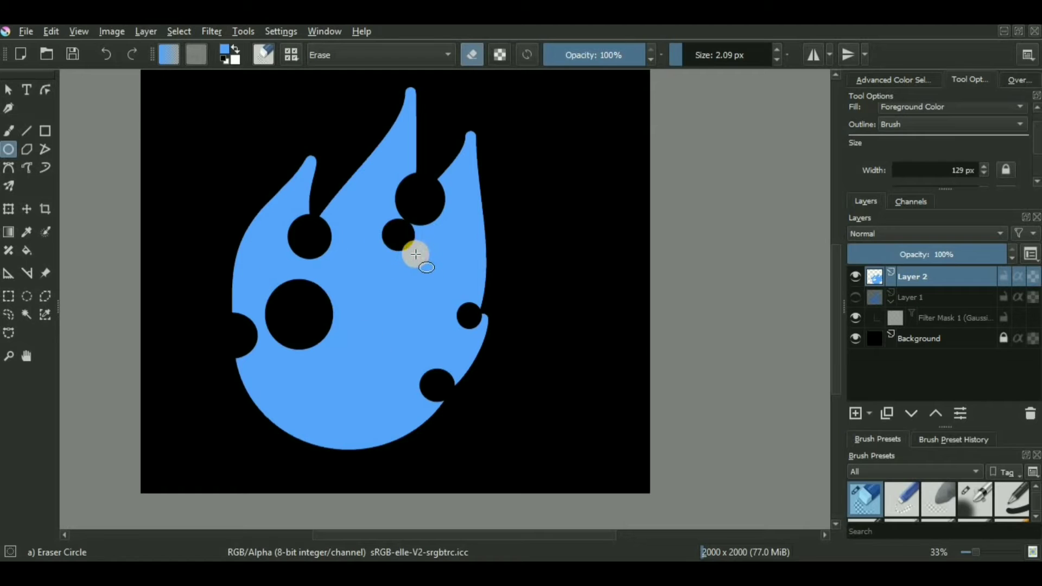
- Erase a large circle on the light blue flame's right edge and a circle about 174 px wide near its centre
scroll(457, 333, "up", 1)
left_click_drag(416, 190, 501, 275)
scroll(503, 277, "down", 1)
mouse_move(389, 298)
left_mouse_down()
mouse_move(412, 325)
mouse_move(433, 253)
left_mouse_up()
scroll(433, 255, "down", 1)
scroll(380, 299, "down", 1)
left_click_drag(349, 306, 302, 302)
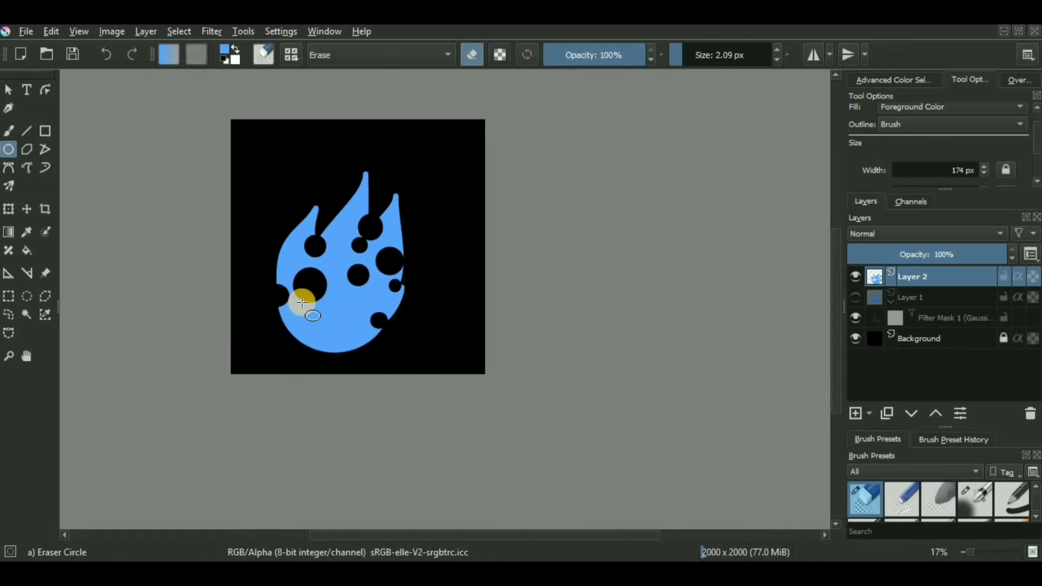
scroll(301, 302, "up", 1)
- Lock Layer 2's transparency and prepare the Freehand Path tool with the dark blue foreground colour #00285b
left_click(1032, 277)
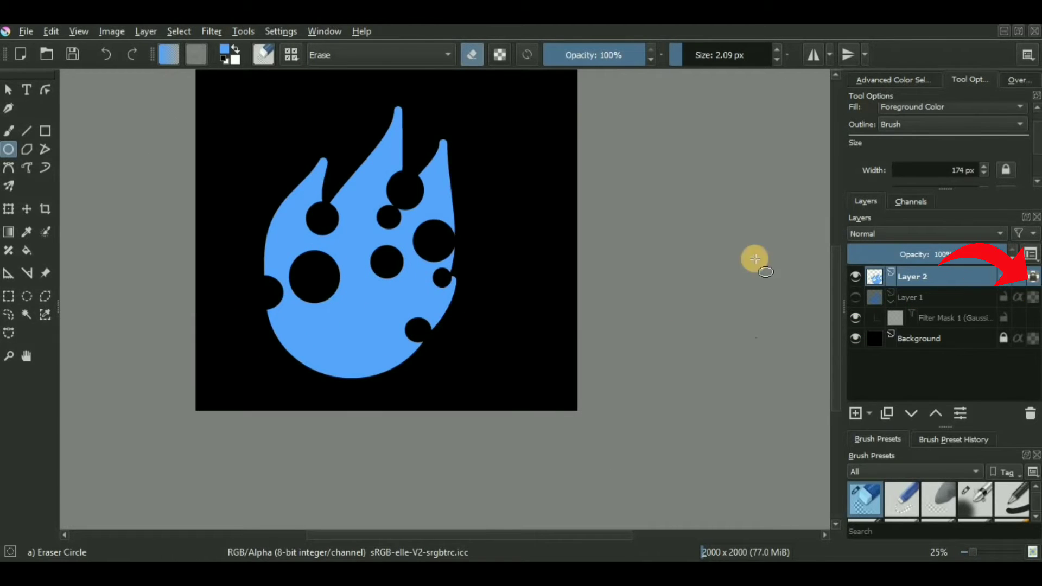
left_click(218, 53)
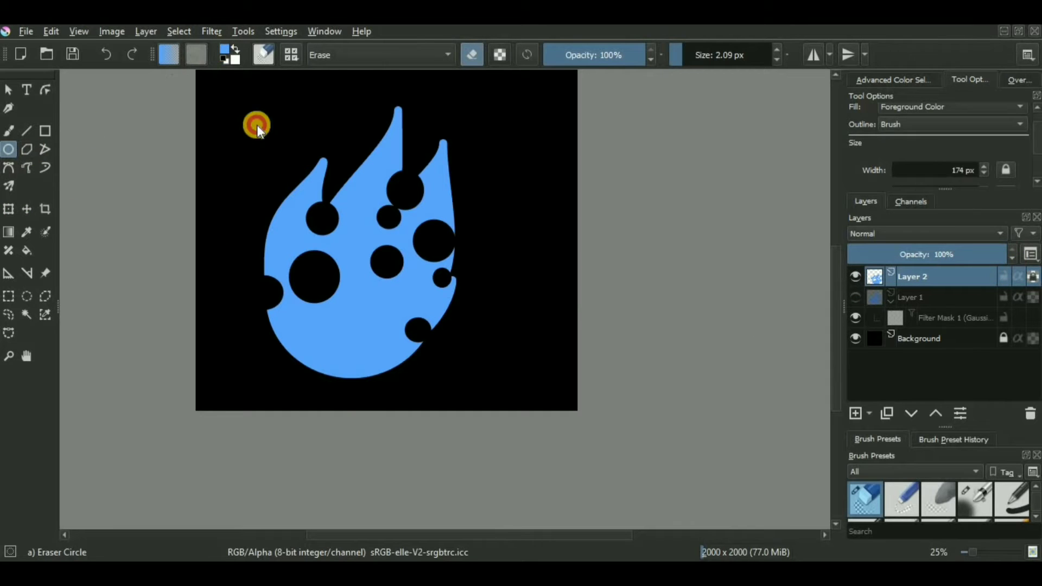
left_click_drag(430, 221, 477, 188)
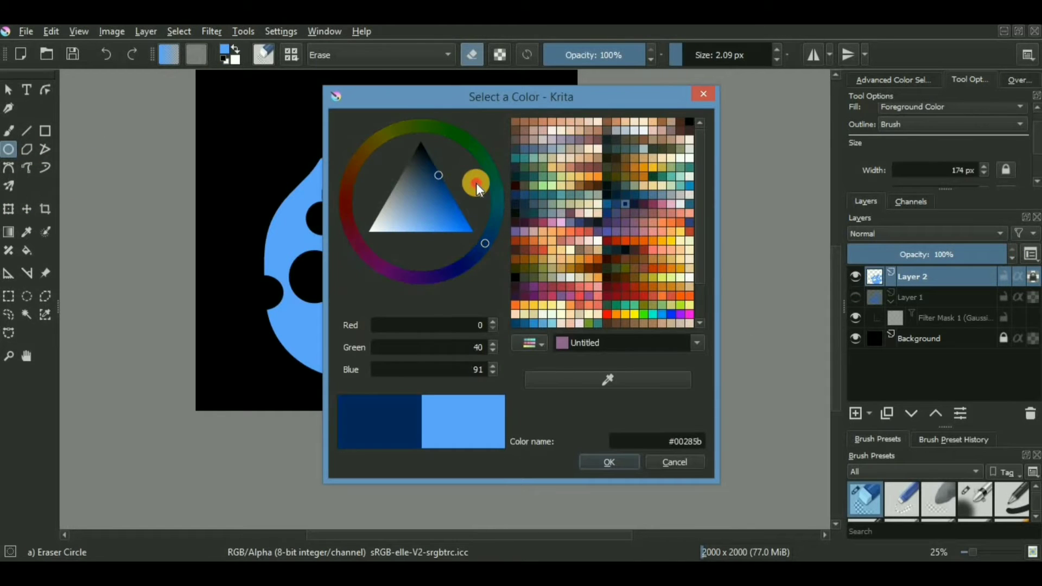
left_click(609, 461)
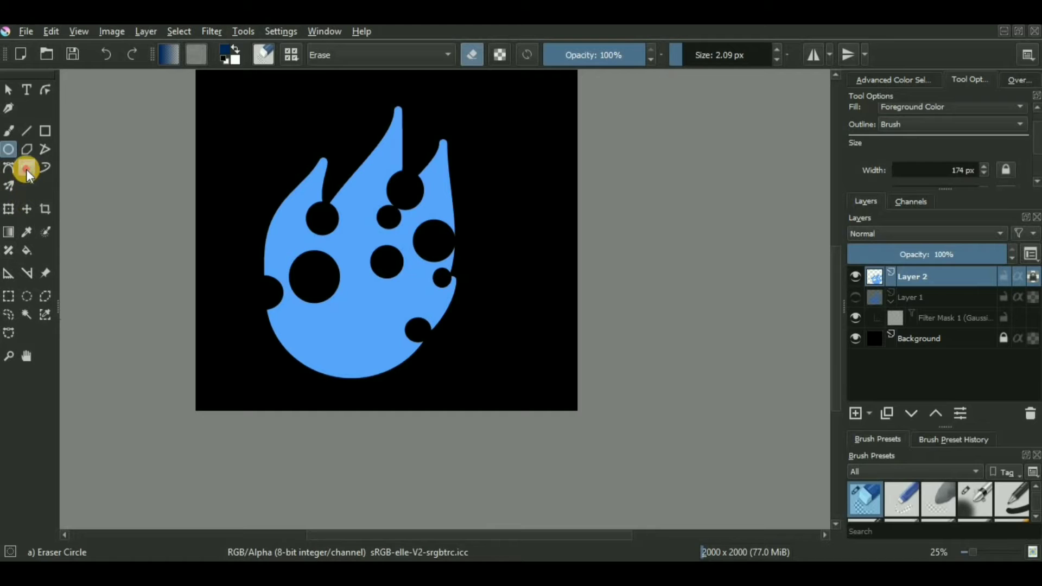
left_click(27, 170)
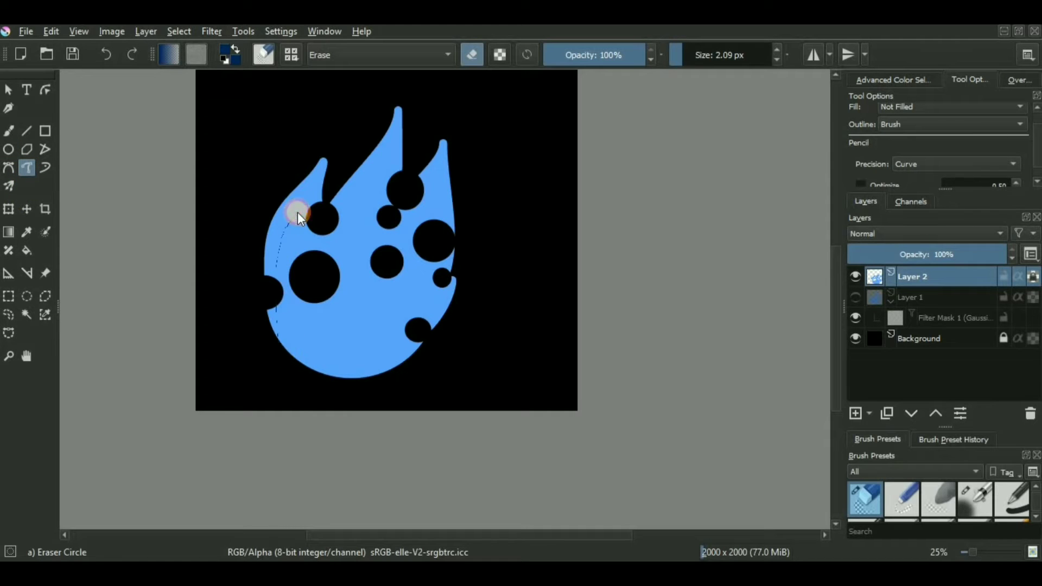
scroll(297, 212, "up", 4)
left_click(700, 61)
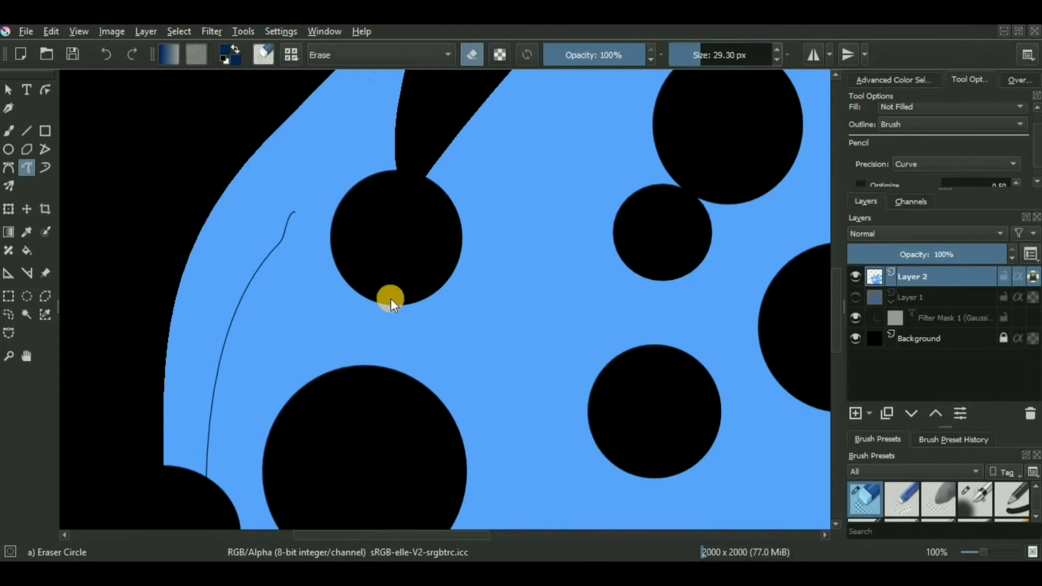
scroll(391, 298, "down", 2)
key("ctrl+z")
scroll(350, 374, "down", 2)
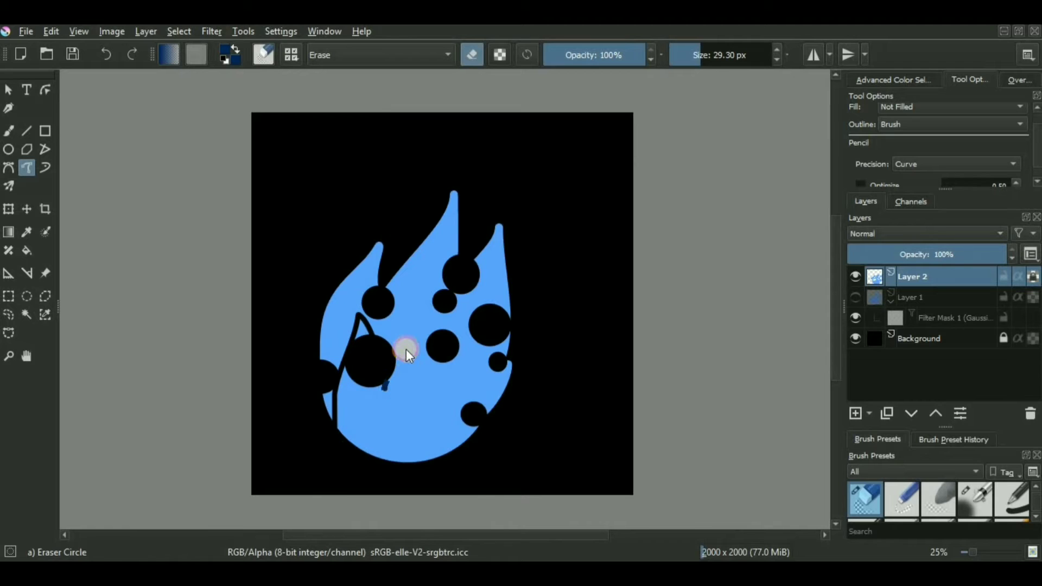
- Undo the erased strokes, outline a three-tongued inner flame with the 40 px Basic-1 brush, and fill it dark blue
key("/")
key("ctrl+z")
key("ctrl+z")
key("ctrl+z")
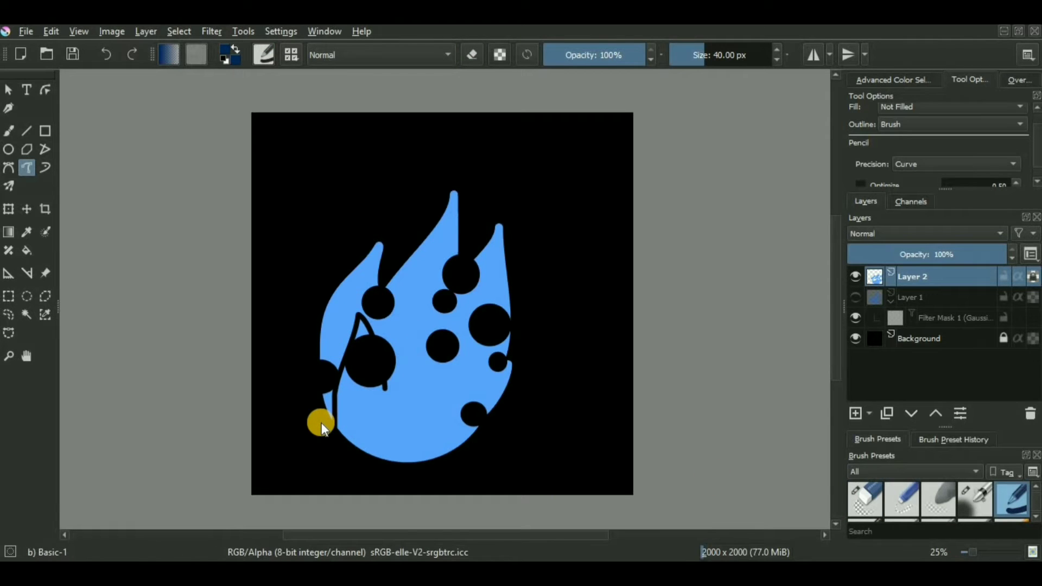
mouse_move(347, 388)
left_mouse_down()
mouse_move(362, 311)
mouse_move(378, 348)
mouse_move(437, 275)
mouse_move(452, 340)
mouse_move(472, 318)
mouse_move(470, 398)
mouse_move(435, 449)
mouse_move(307, 437)
left_mouse_up()
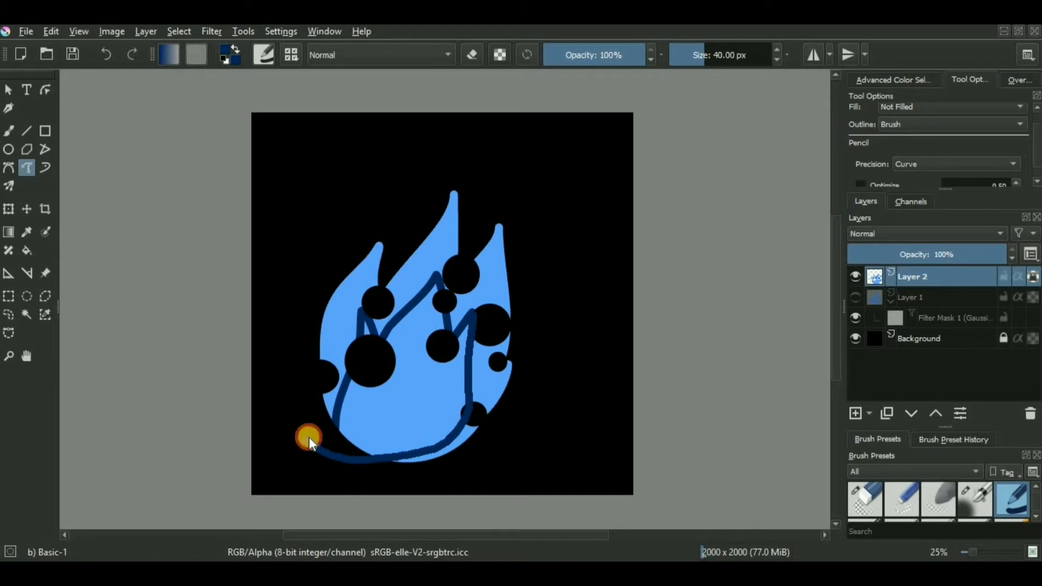
left_click(27, 251)
left_click(385, 397)
- Fill the remaining gaps in the dark blue shape at a threshold of 43, undoing the trial fill at 100
scroll(365, 349, "up", 4)
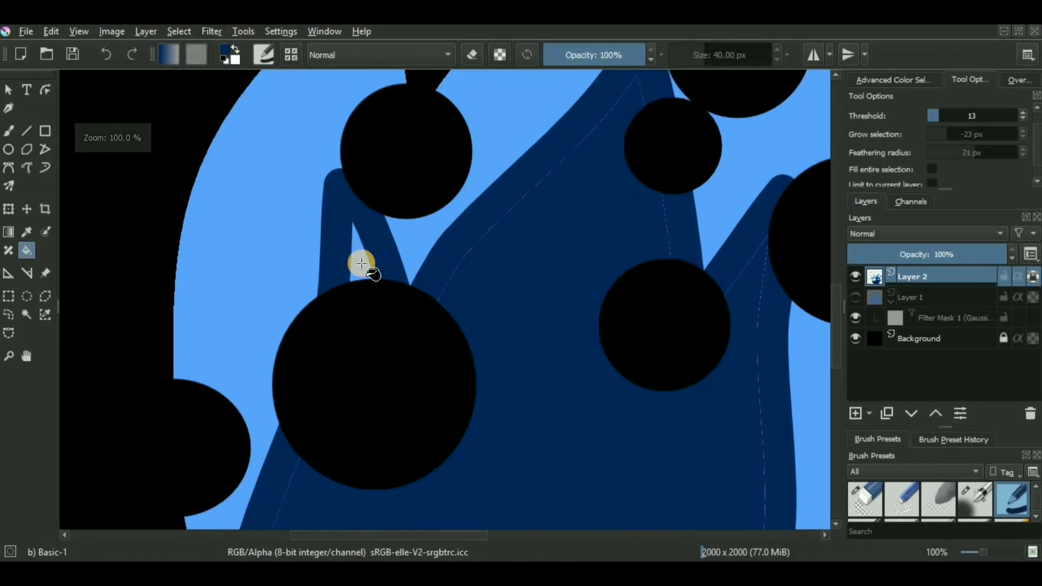
scroll(537, 330, "down", 1)
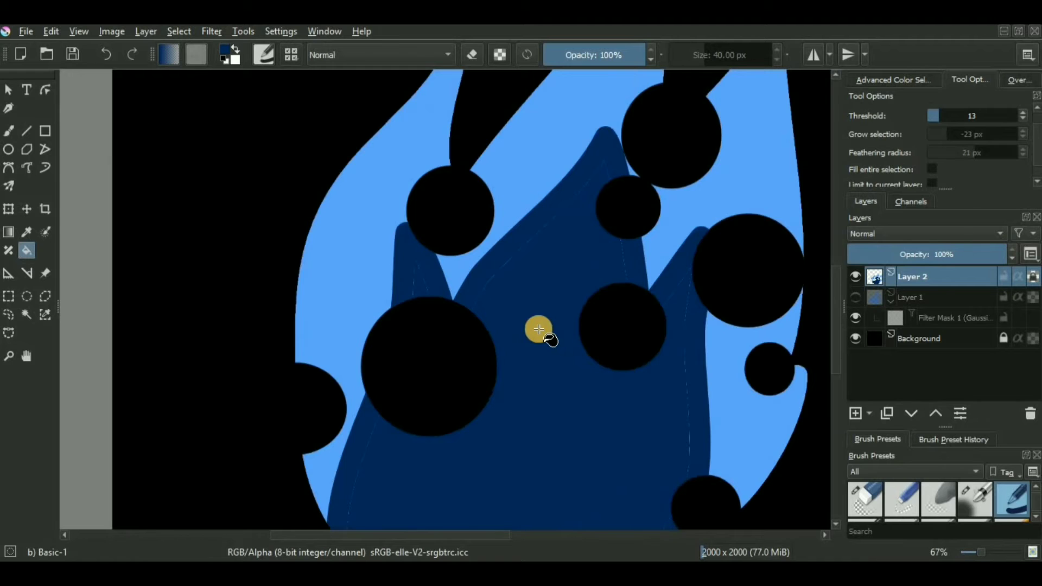
scroll(537, 330, "down", 1)
left_click(948, 115)
scroll(453, 226, "up", 2)
left_click_drag(971, 115, 1017, 116)
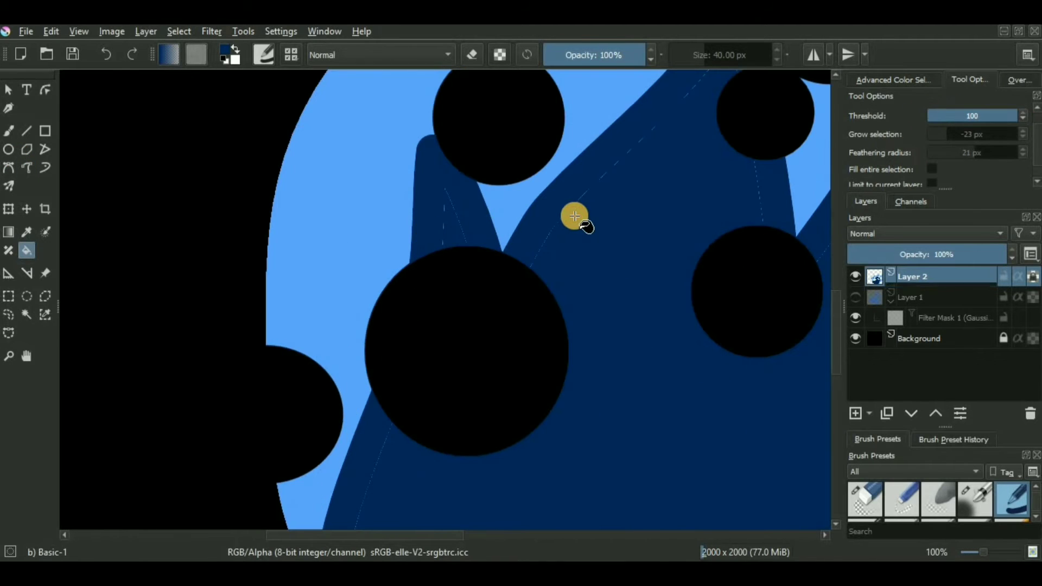
left_click(574, 216)
key("ctrl+z")
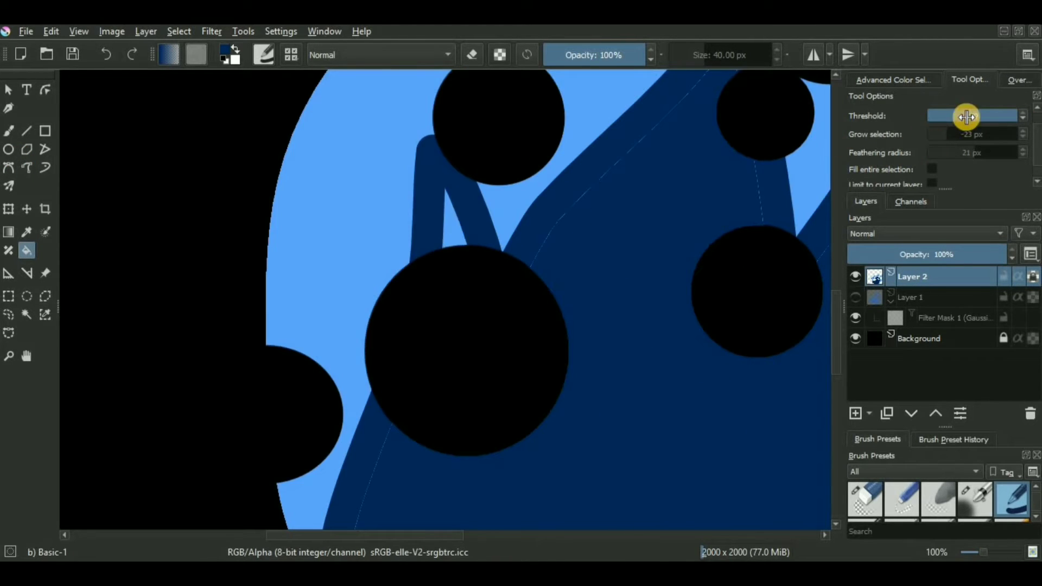
left_click(965, 116)
scroll(573, 233, "down", 4)
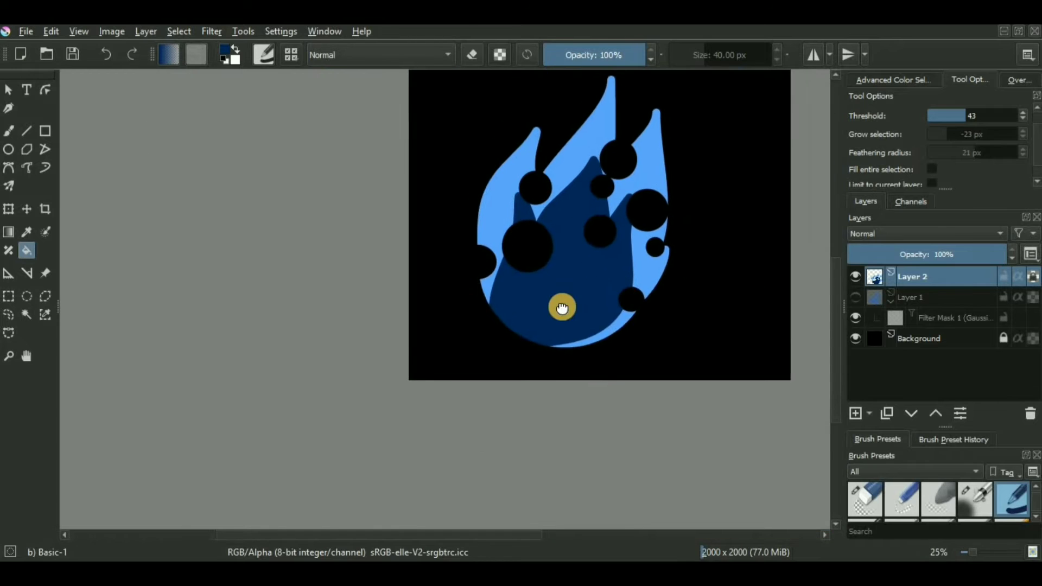
- Choose the Blender Blur brush and return to the Freehand Path tool
left_click_drag(947, 426, 946, 344)
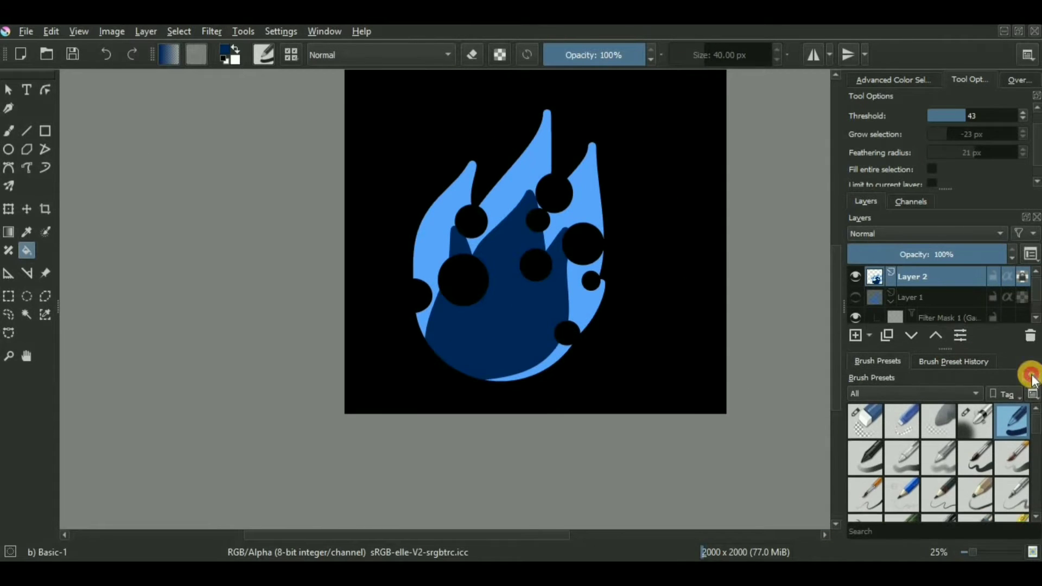
scroll(1035, 438, "down", 5)
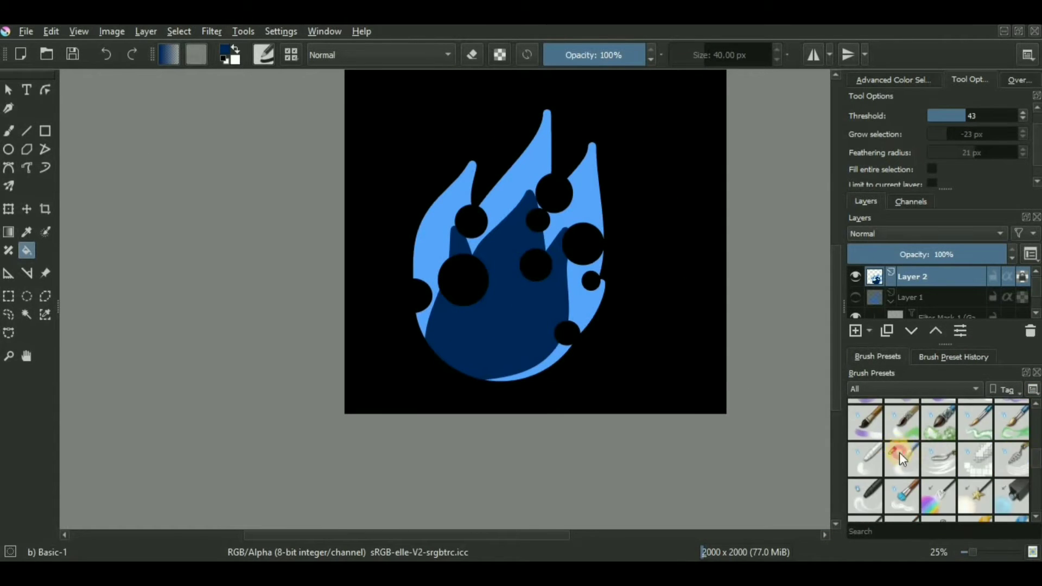
left_click(901, 455)
left_click(27, 167)
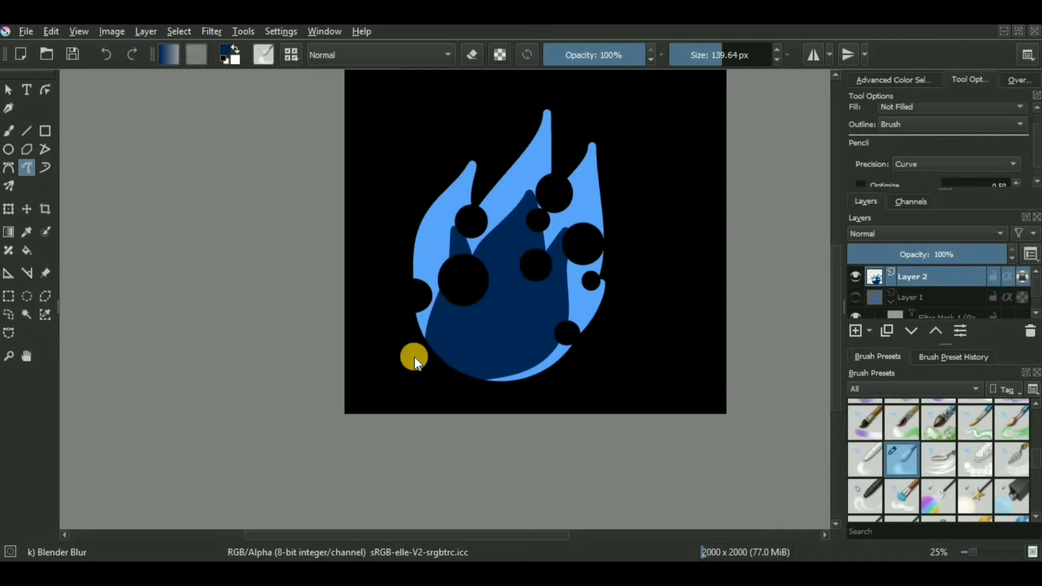
scroll(414, 356, "up", 1)
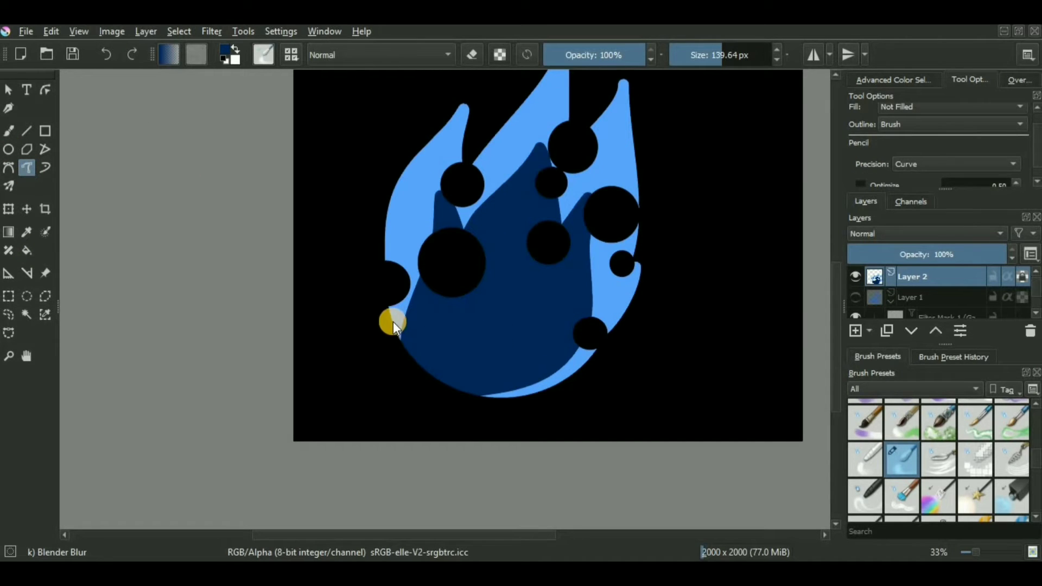
- Turn off Layer 2's transparency lock and try blurring the flame's left edge and large hole, undoing the trial strokes
left_click_drag(433, 131, 468, 93)
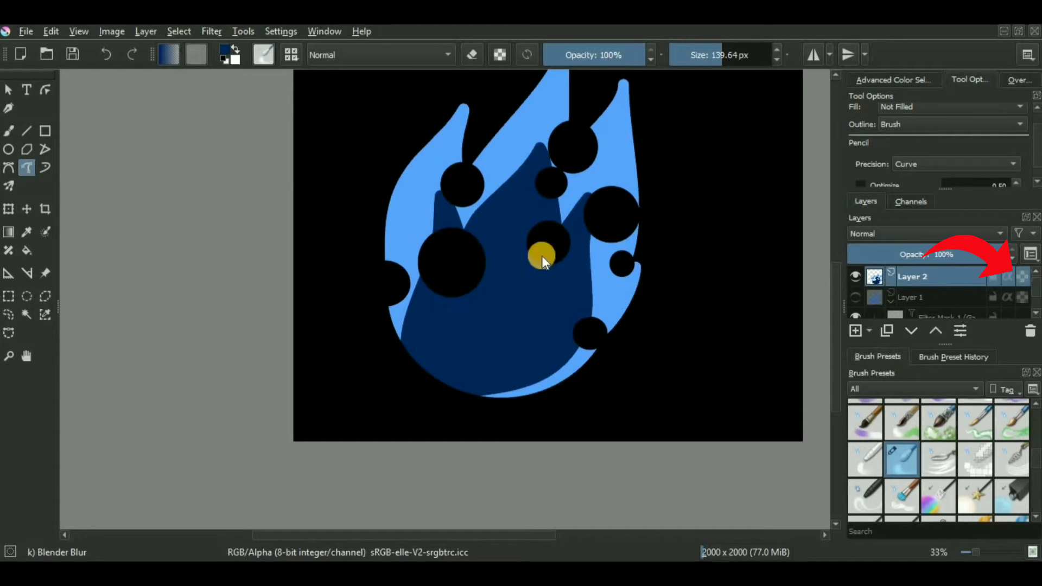
mouse_move(390, 269)
left_mouse_down()
mouse_move(475, 76)
mouse_move(410, 313)
left_mouse_up()
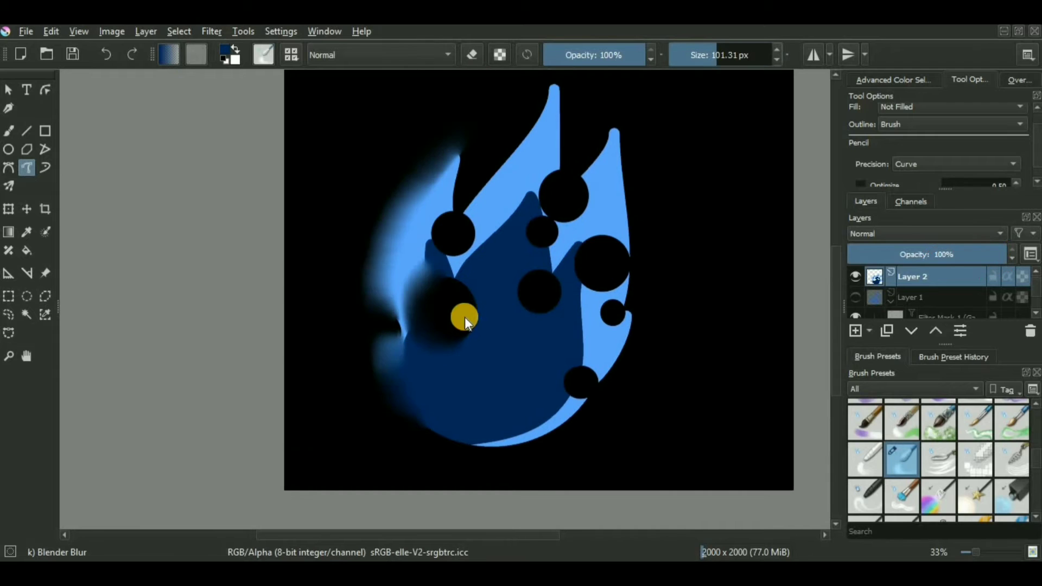
key("ctrl+z")
key("ctrl+z")
- Blur the tips and edges of the three flame tongues and the notches between them with the brush at 101.31 px
mouse_move(466, 249)
left_mouse_down()
mouse_move(442, 204)
mouse_move(460, 146)
left_mouse_up()
mouse_move(546, 135)
left_mouse_down()
mouse_move(550, 281)
mouse_move(527, 258)
left_mouse_up()
mouse_move(612, 345)
left_mouse_down()
mouse_move(624, 144)
mouse_move(599, 315)
left_mouse_up()
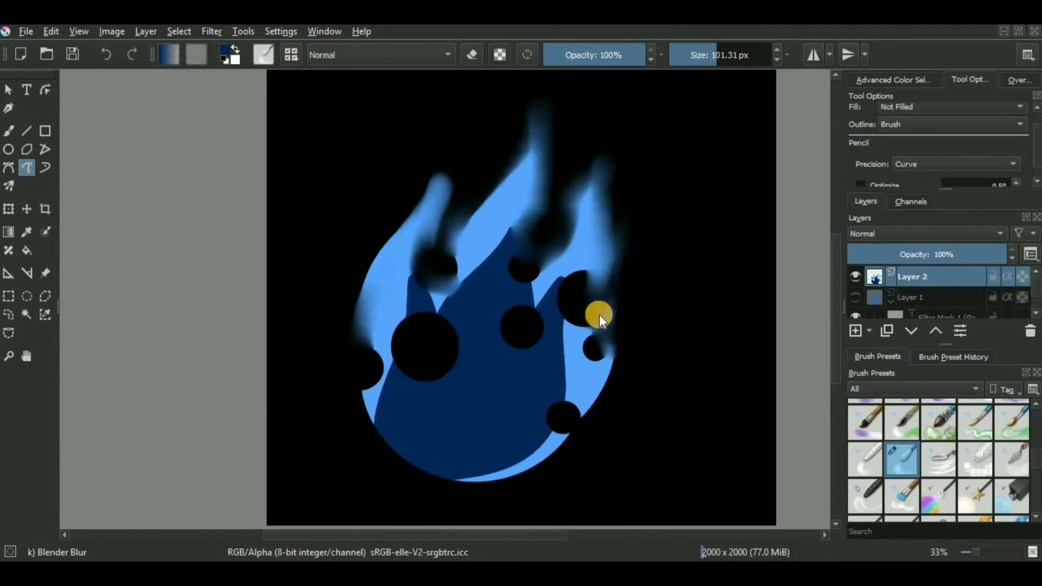
left_click_drag(521, 271, 547, 240)
scroll(455, 433, "down", 2)
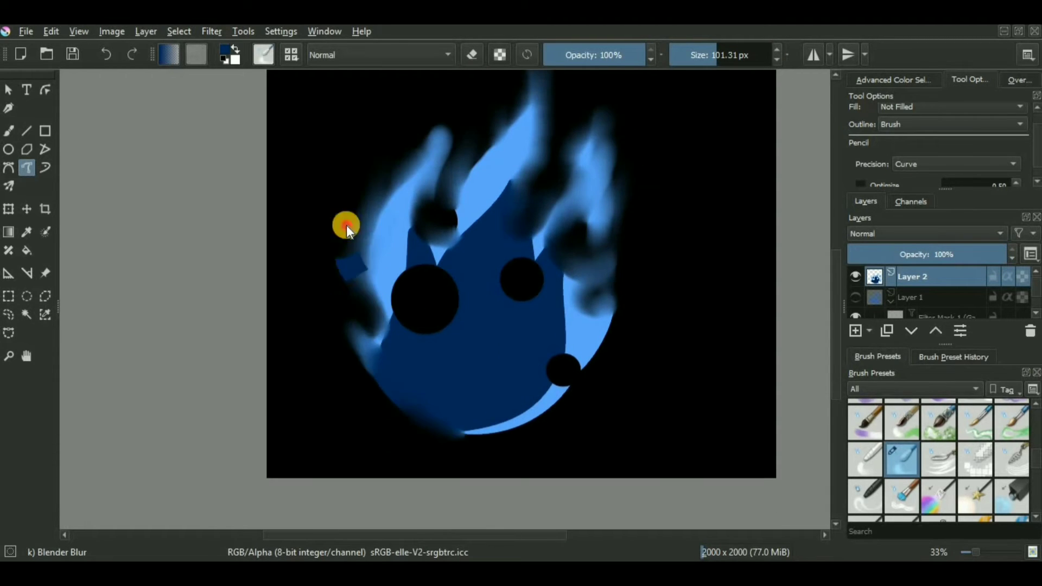
- Blur the flame's left edge, its lower right edge, and the hole near its centre
left_click_drag(346, 225, 347, 221)
left_click_drag(367, 254, 374, 178)
left_click_drag(554, 381, 590, 206)
left_click_drag(554, 202, 526, 271)
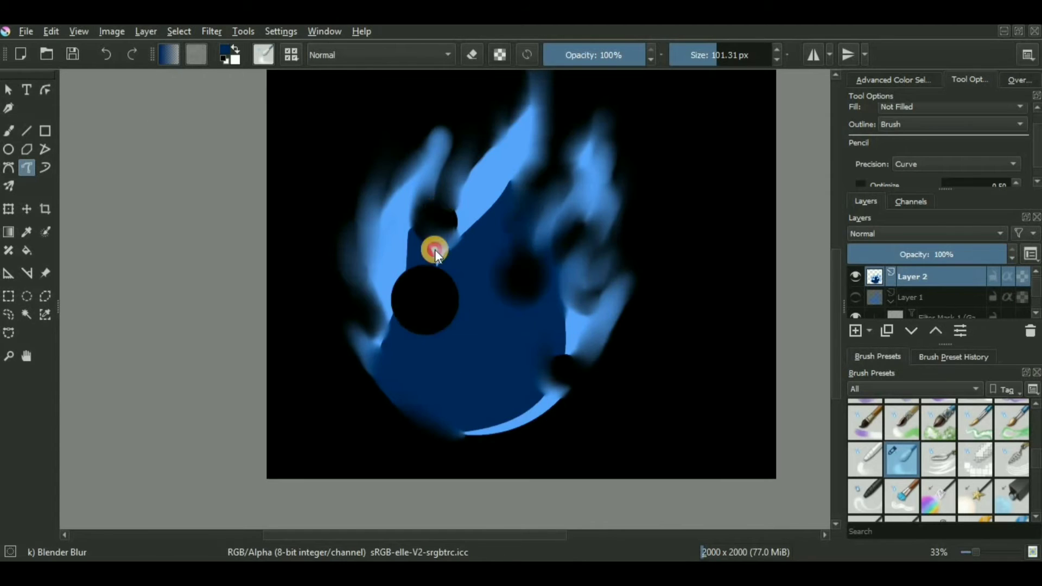
- Blur the large left hole, the flame's bottom edge, and the borders between the light and dark blue areas
left_click_drag(434, 250, 426, 304)
left_click_drag(526, 103, 478, 152)
left_click_drag(467, 429, 570, 386)
left_click_drag(534, 226, 562, 347)
left_click_drag(508, 190, 461, 239)
left_click_drag(404, 307, 377, 348)
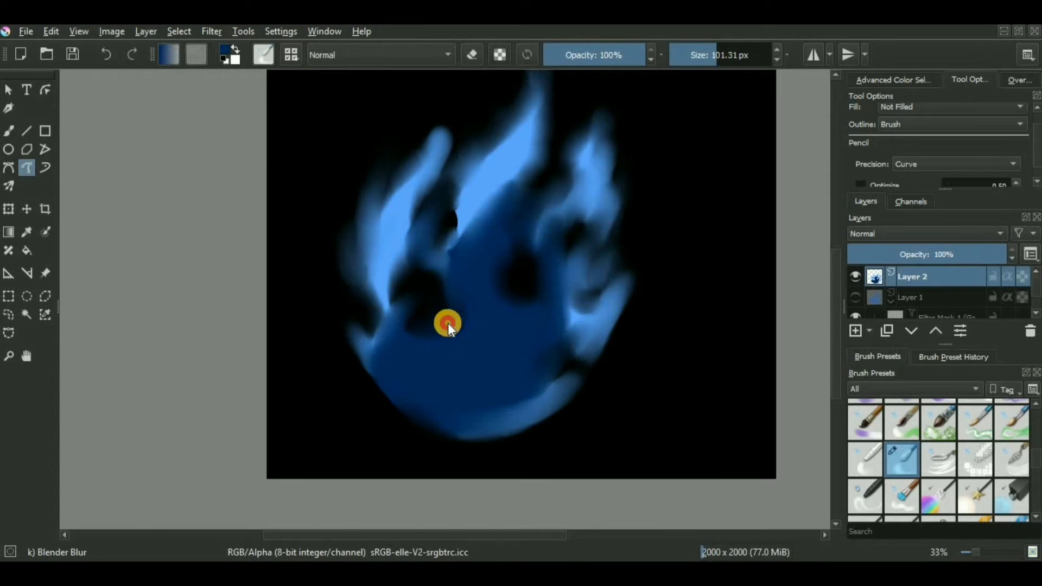
- Soften the right and middle tongues and the lower right part of the flame with more blur strokes
scroll(543, 303, "down", 1)
left_click_drag(570, 252, 587, 158)
left_click_drag(532, 193, 533, 239)
mouse_move(523, 203)
left_mouse_down()
mouse_move(478, 287)
mouse_move(541, 157)
left_mouse_up()
left_click_drag(568, 363, 539, 405)
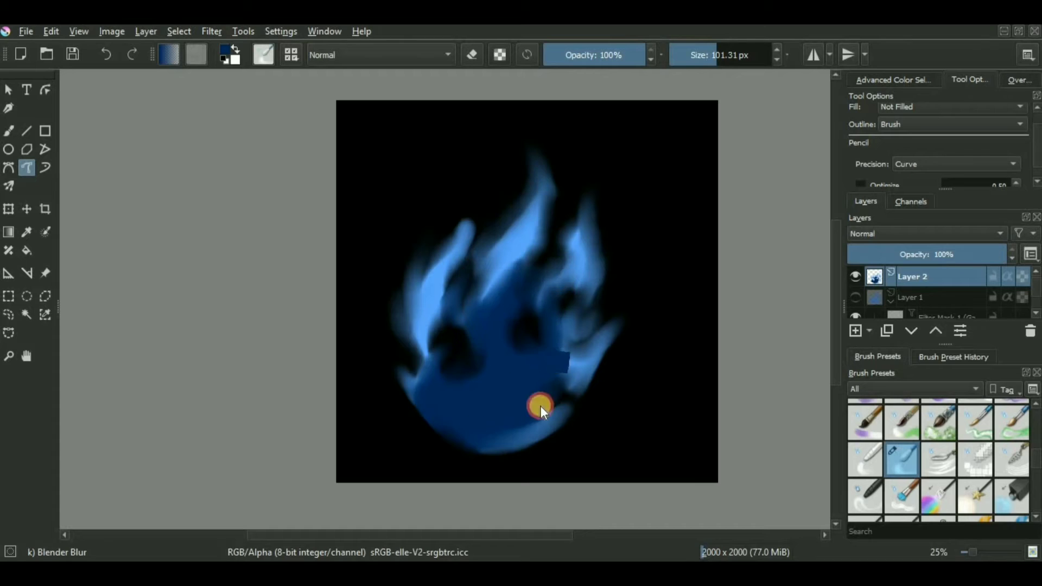
scroll(476, 375, "down", 1)
scroll(480, 373, "down", 1)
scroll(480, 372, "up", 1)
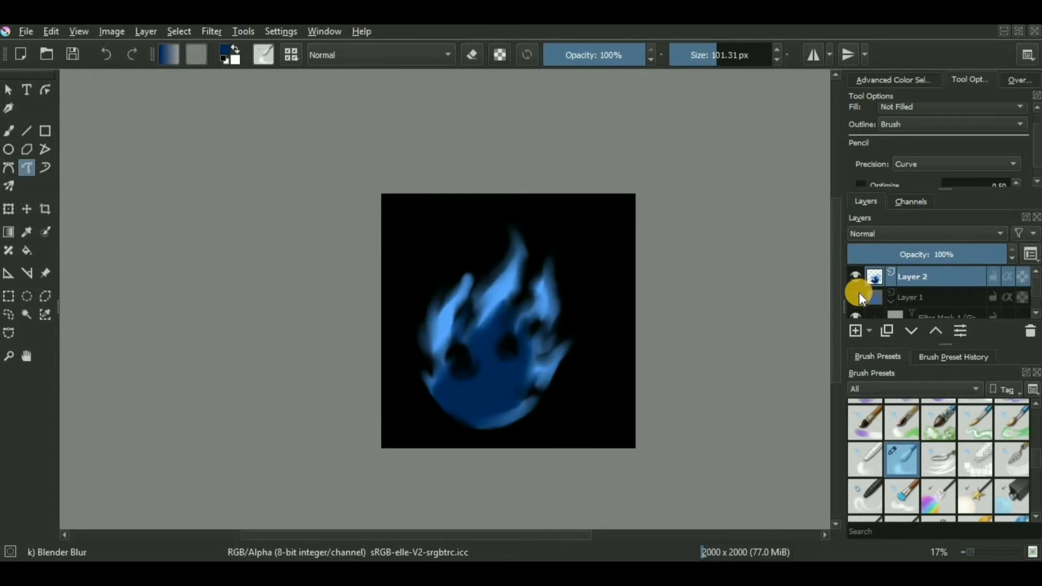
- With Layer 1 shown only for reference, shift Layer 2's flame slightly right and rotate it slightly counterclockwise
left_click(856, 295)
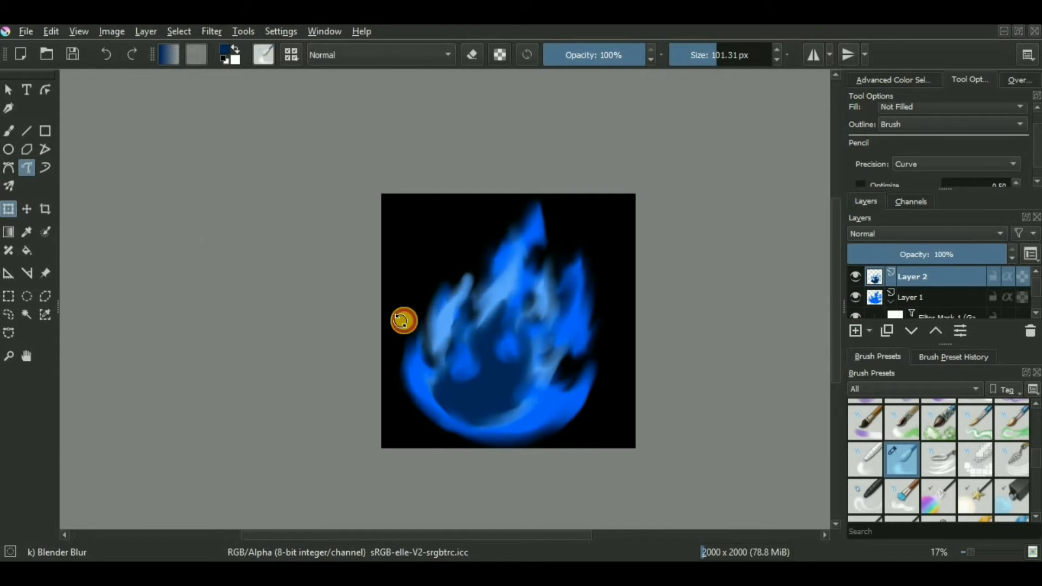
key("ctrl+t")
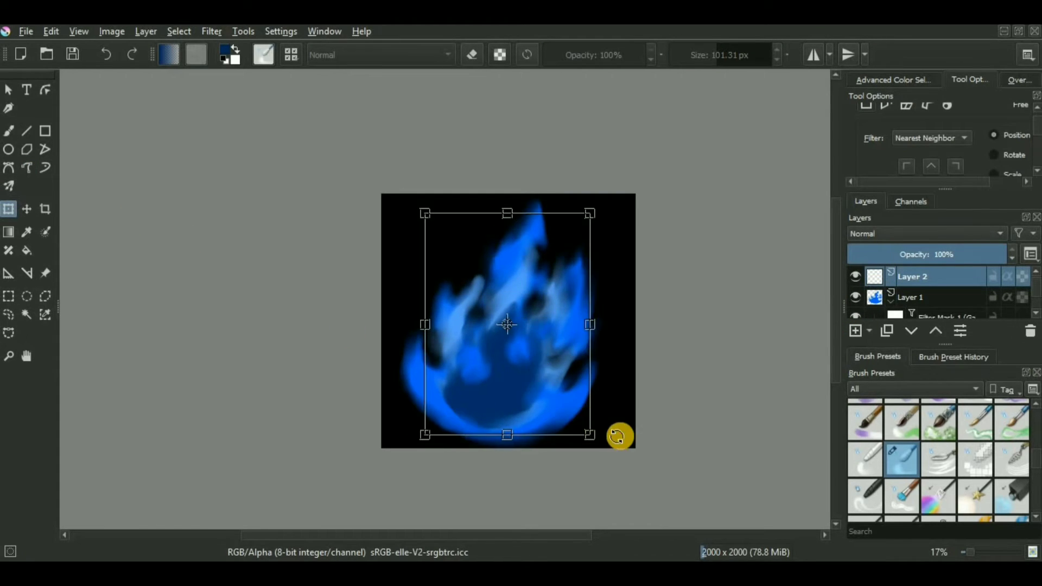
left_click_drag(619, 436, 625, 332)
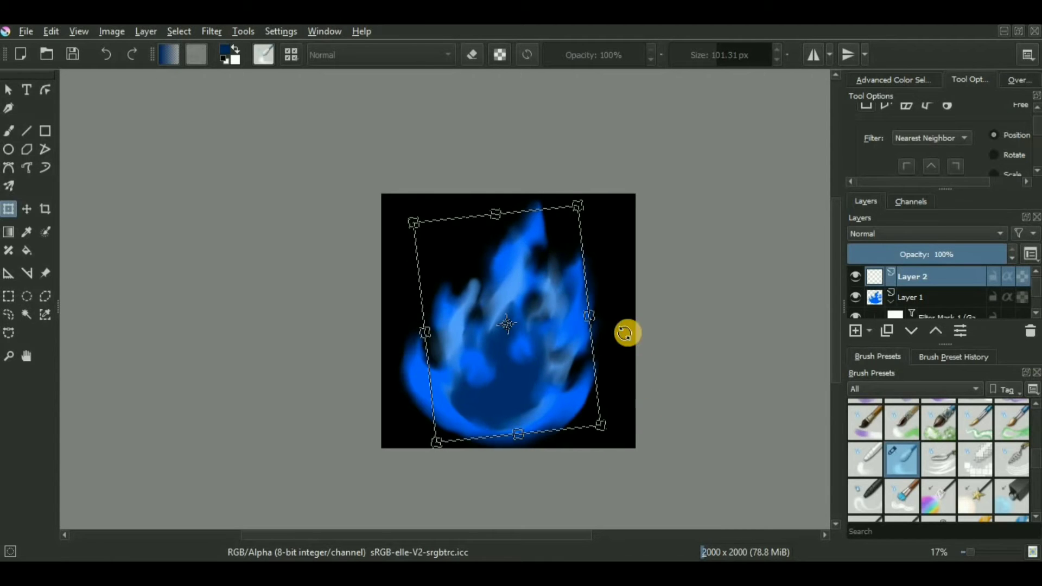
left_click(914, 287)
left_click(854, 296)
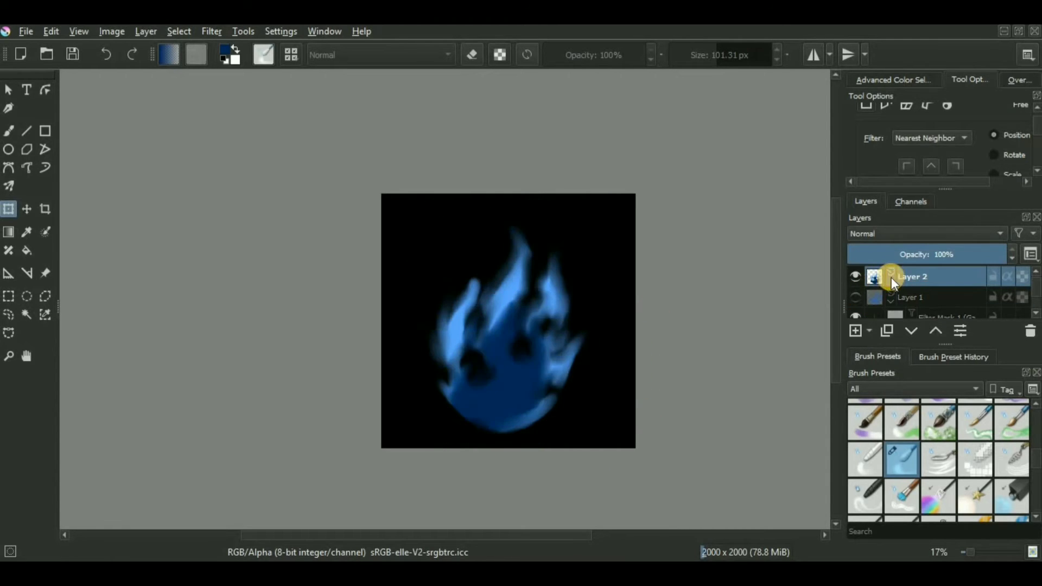
- Add a Gaussian Blur filter mask to Layer 2
right_click(917, 272)
mouse_move(843, 290)
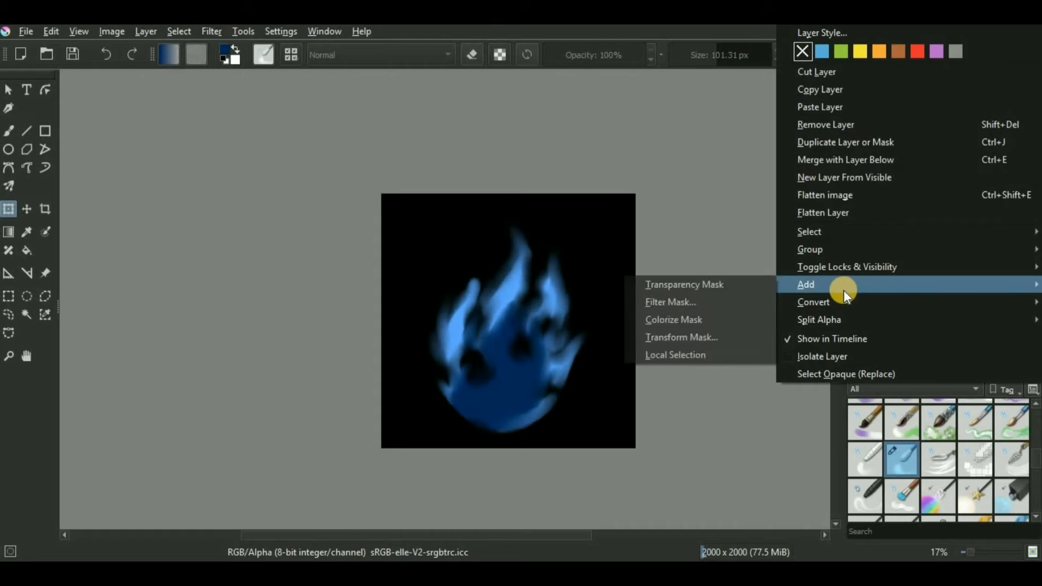
left_click(677, 301)
left_click(714, 255)
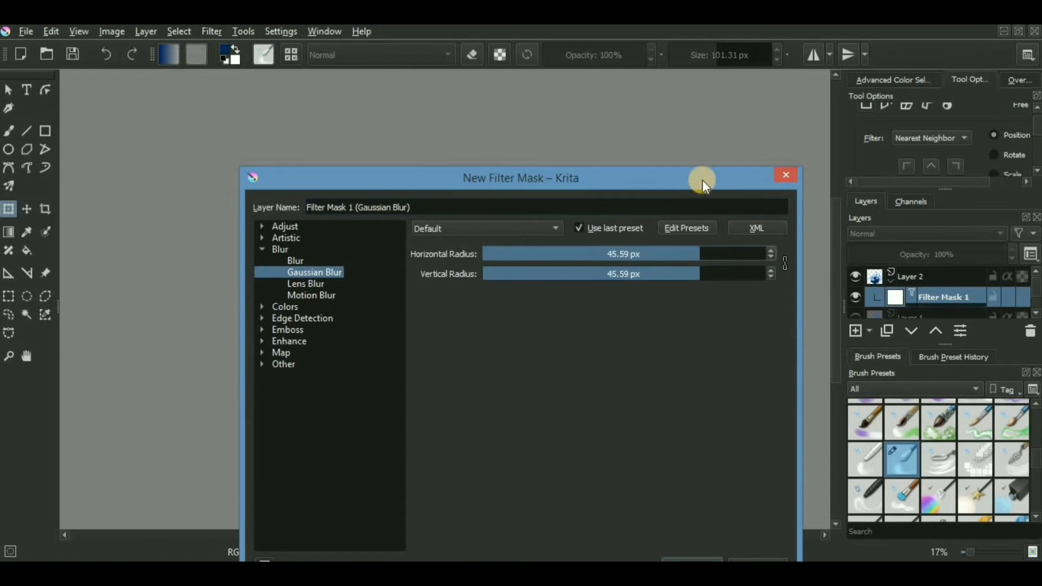
left_click_drag(698, 174, 1037, 65)
left_click(1034, 456)
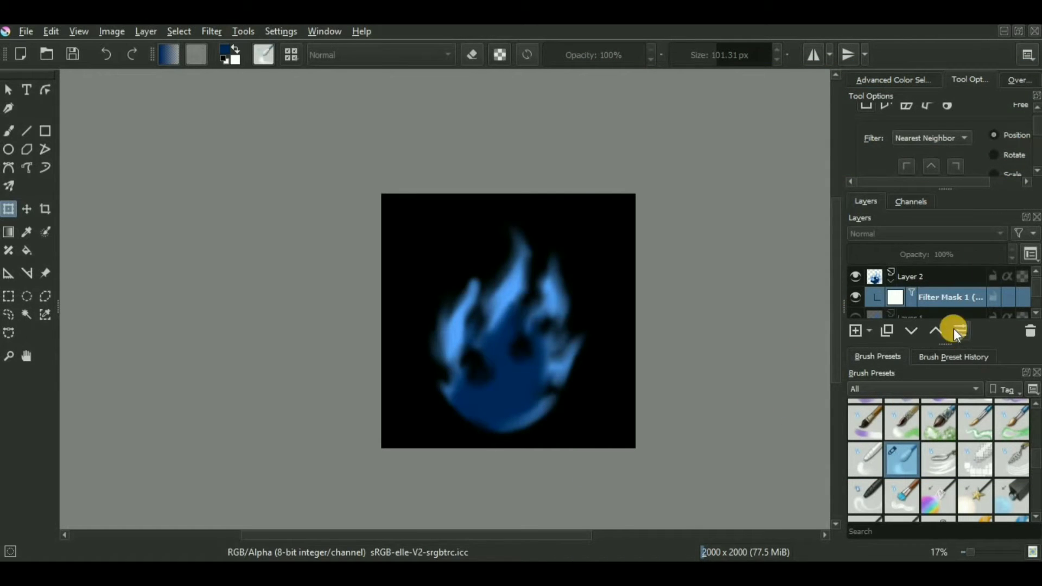
- Choose the Airbrush Soft brush preset, enlarge the layer list, and add a new paint layer above Layer 2
scroll(978, 430, "down", 5)
left_click(976, 423)
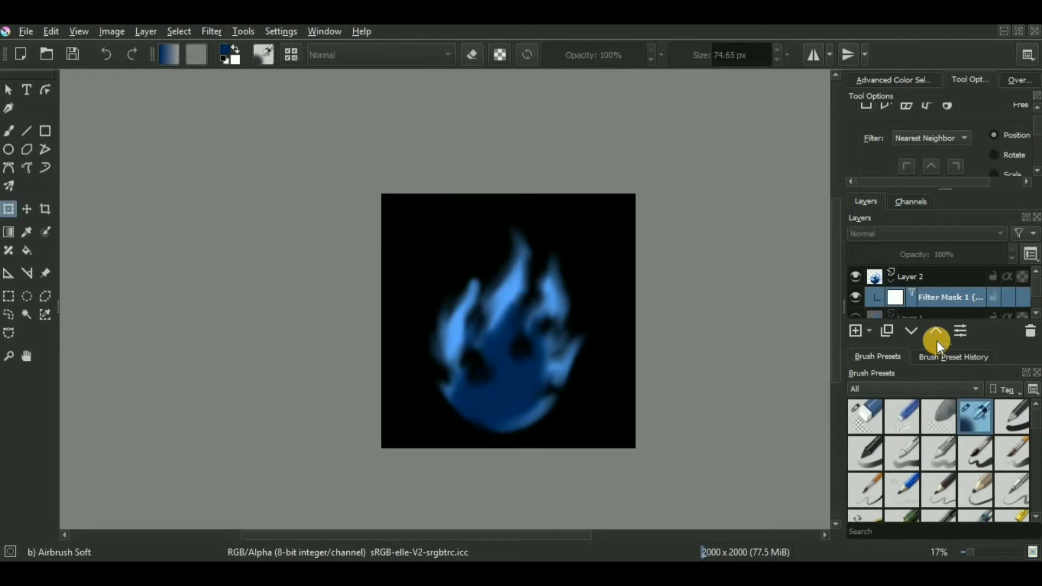
left_click_drag(940, 342, 939, 437)
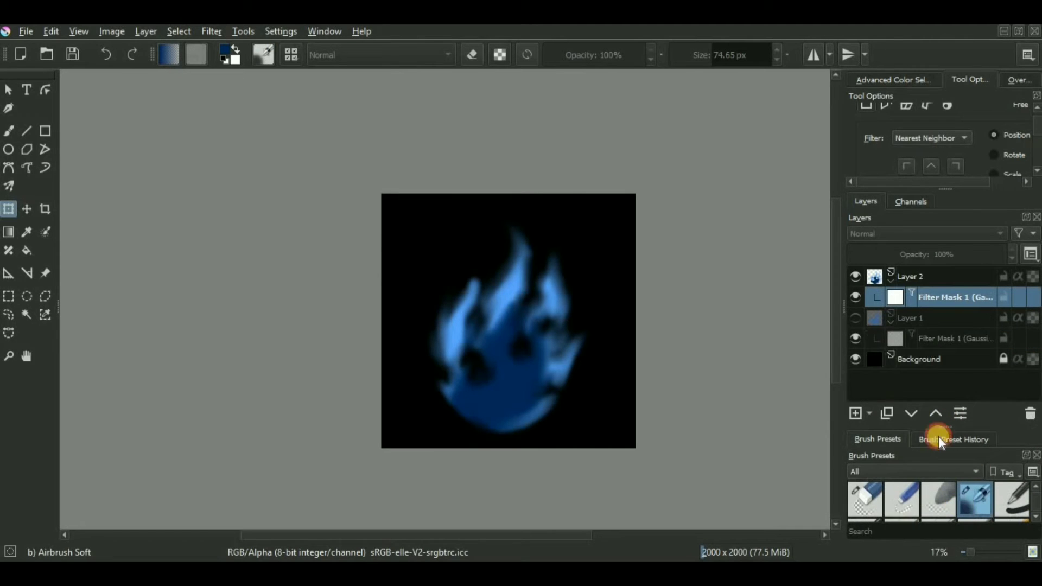
left_click(851, 410)
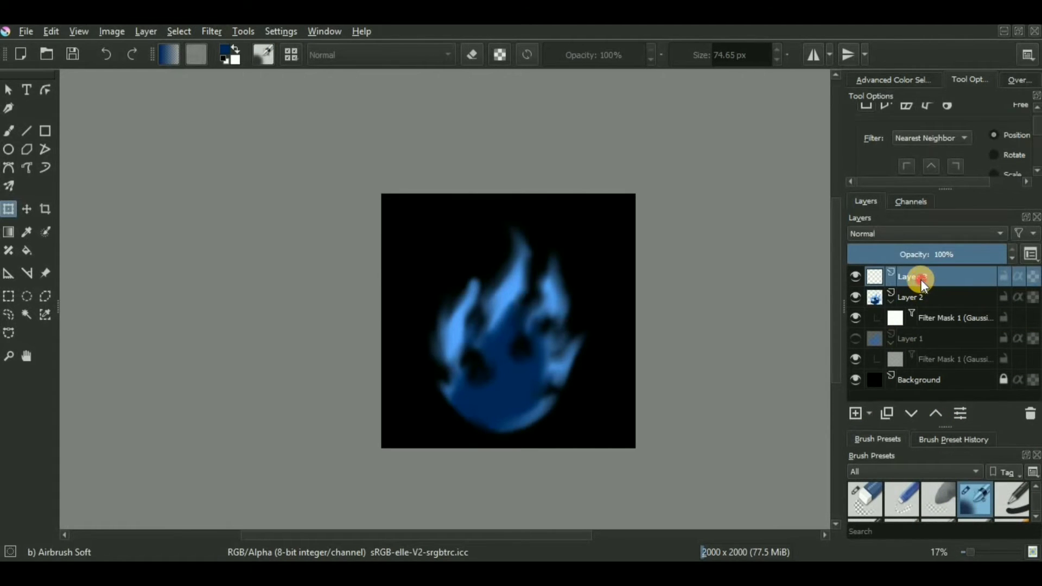
- Make Layer 1 visible again and set the new top layer's blending mode to Addition
left_click(852, 338)
mouse_move(880, 306)
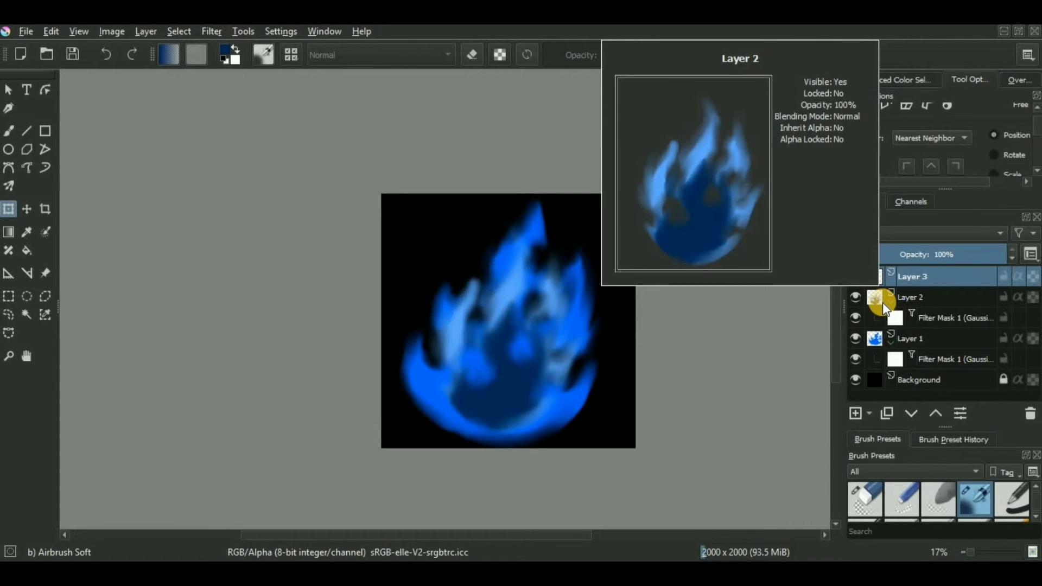
left_click(913, 237)
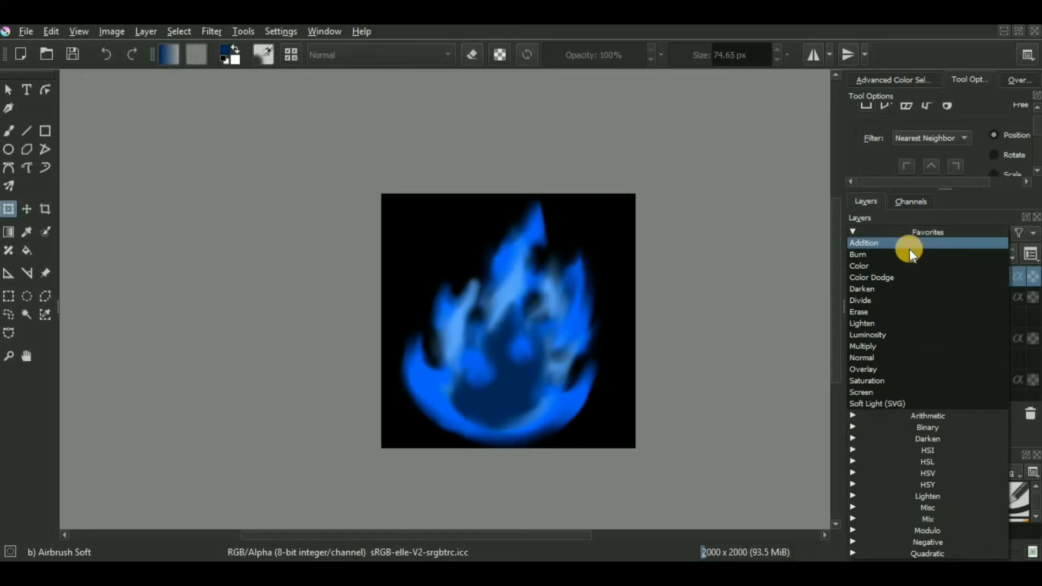
left_click(909, 249)
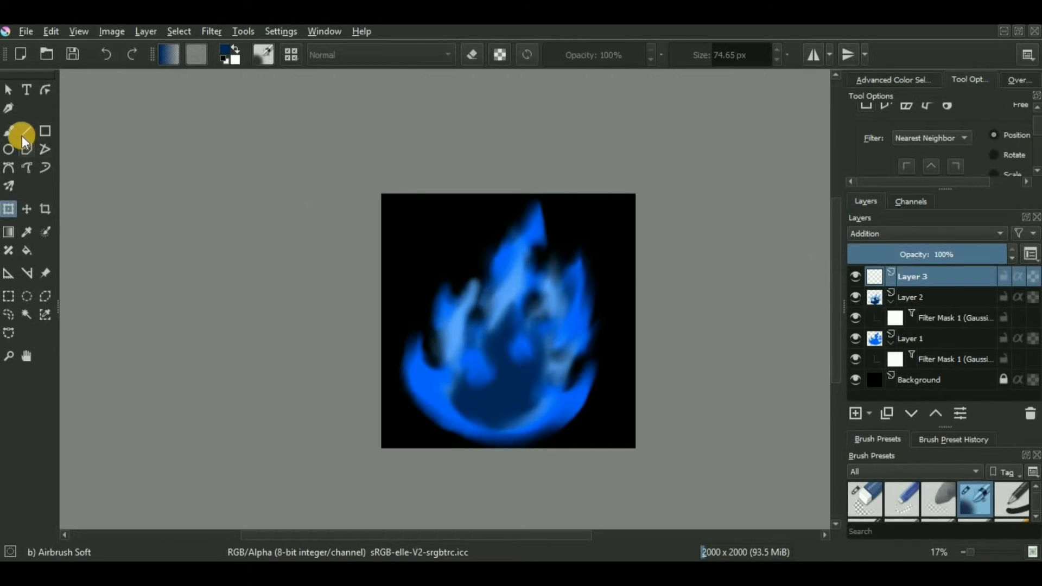
- Choose the Freehand Path tool at 57% opacity and try a test stroke down the left edge of the flame's core
left_click(27, 167)
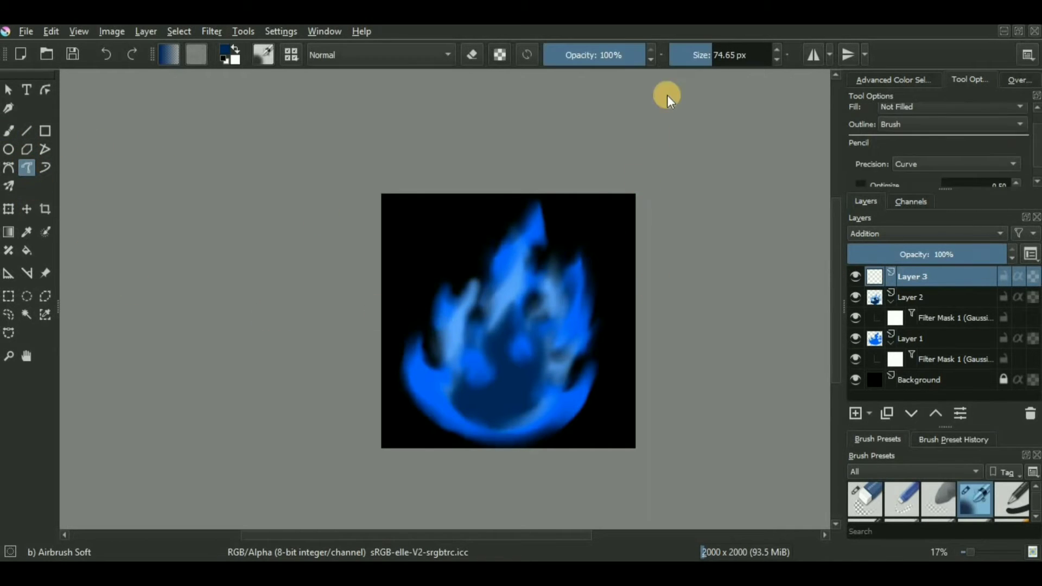
left_click(602, 59)
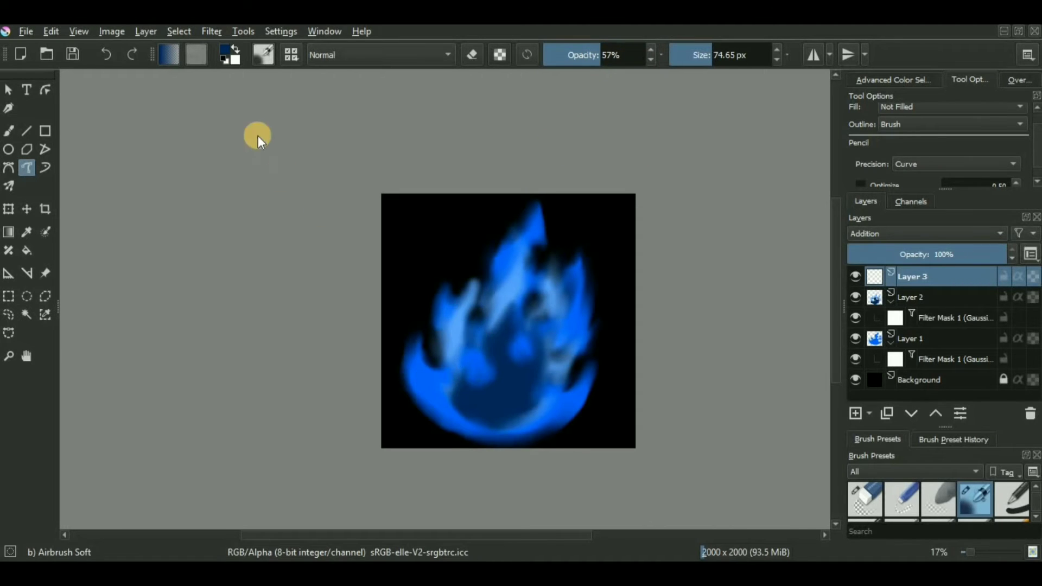
scroll(464, 388, "up", 2)
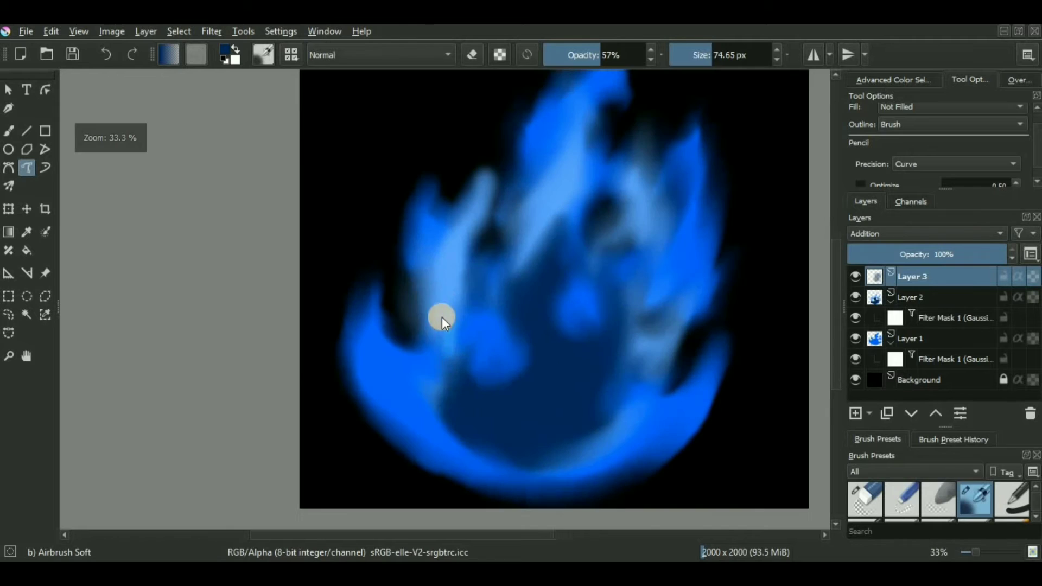
left_click_drag(437, 315, 465, 446)
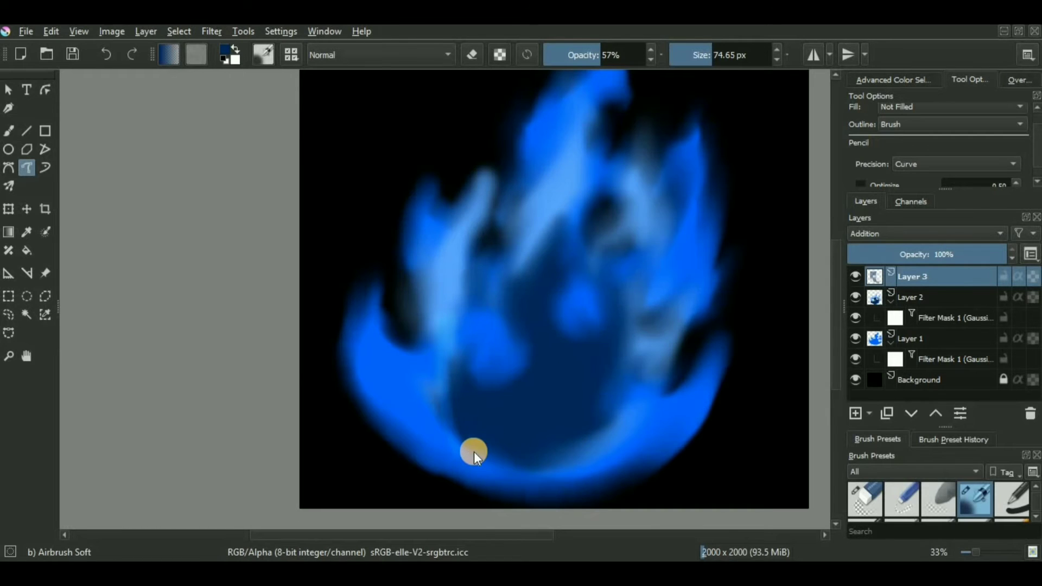
key("ctrl+z")
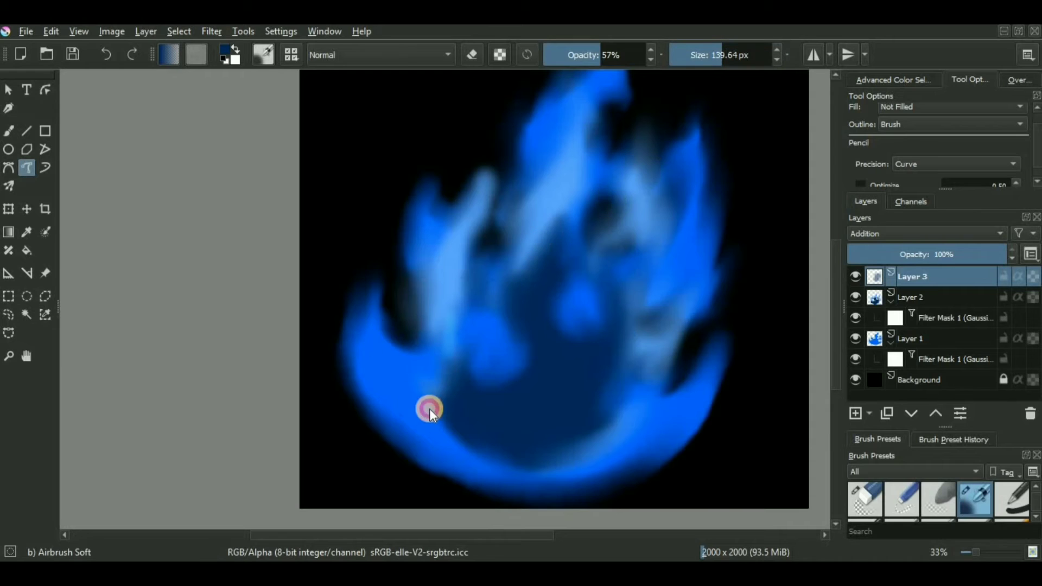
- Paint dark blue additive strokes upward through the flame's core and its left edge with a 139.64 px brush
left_click_drag(429, 408, 445, 350)
mouse_move(452, 412)
left_mouse_down()
mouse_move(459, 307)
mouse_move(473, 308)
left_mouse_up()
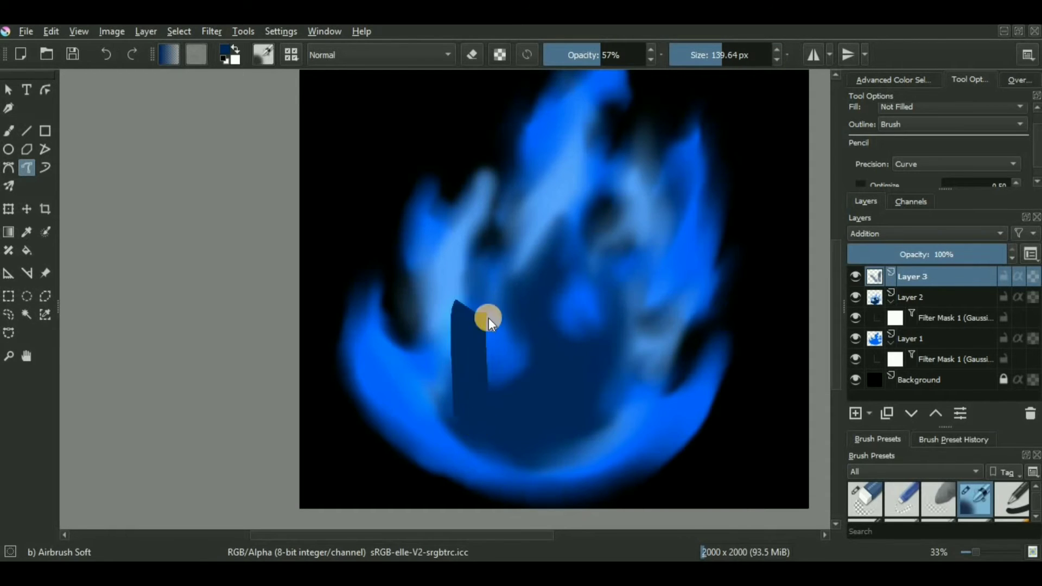
mouse_move(486, 420)
left_mouse_down()
mouse_move(490, 320)
mouse_move(510, 316)
left_mouse_up()
left_click_drag(636, 283, 637, 279)
left_click_drag(551, 460, 635, 308)
mouse_move(528, 446)
left_mouse_down()
mouse_move(535, 382)
mouse_move(559, 331)
left_mouse_up()
- Enlarge the brush to 330.99 px and build up an even dark blue glow over the flame's core
left_click(739, 57)
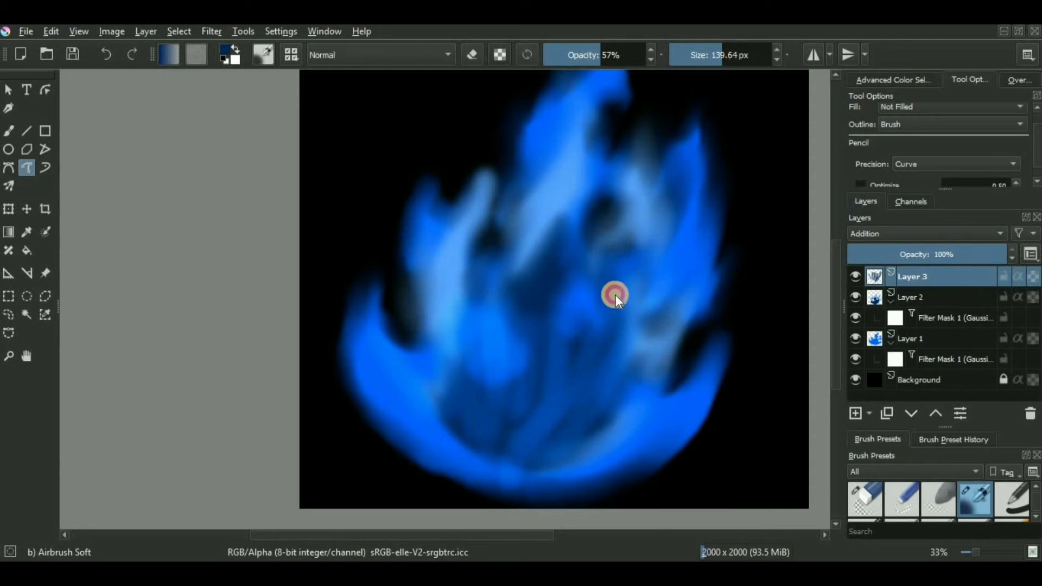
left_click_drag(458, 432, 459, 341)
left_click_drag(579, 334, 581, 328)
mouse_move(548, 440)
left_mouse_down()
mouse_move(610, 327)
mouse_move(608, 302)
left_mouse_up()
left_click_drag(611, 423, 646, 319)
scroll(716, 334, "down", 1)
left_click_drag(610, 390, 629, 316)
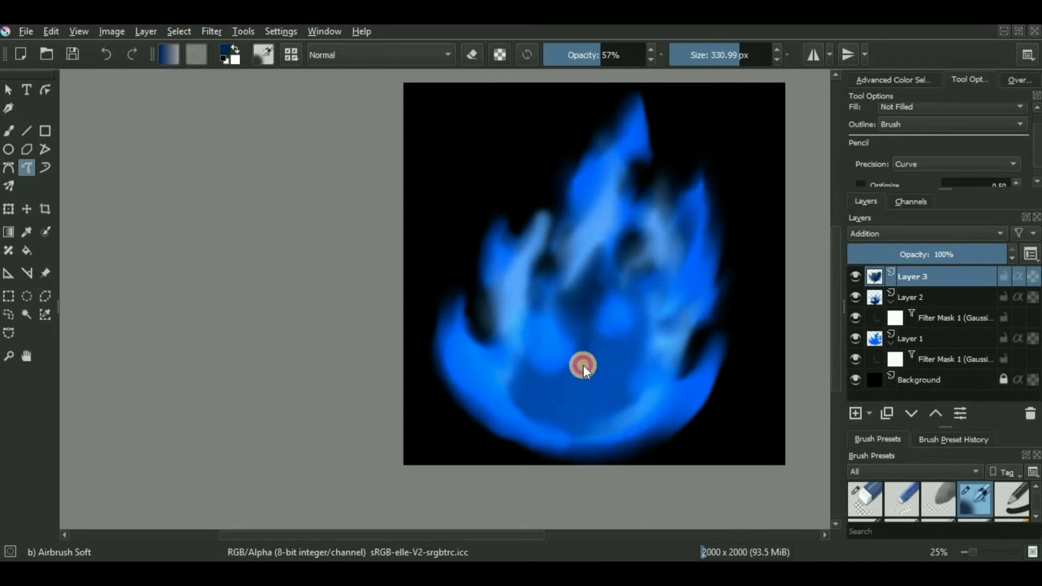
- Set the foreground colour to #005bcf and paint a brighter blue glow over the lower part of the flame
left_click(224, 49)
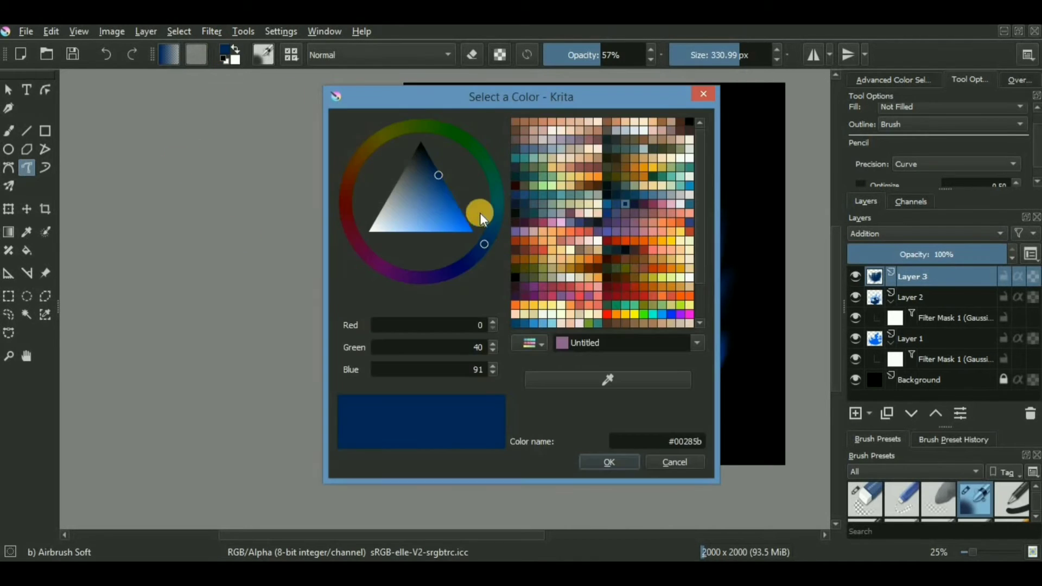
left_click_drag(448, 195, 459, 213)
left_click(593, 458)
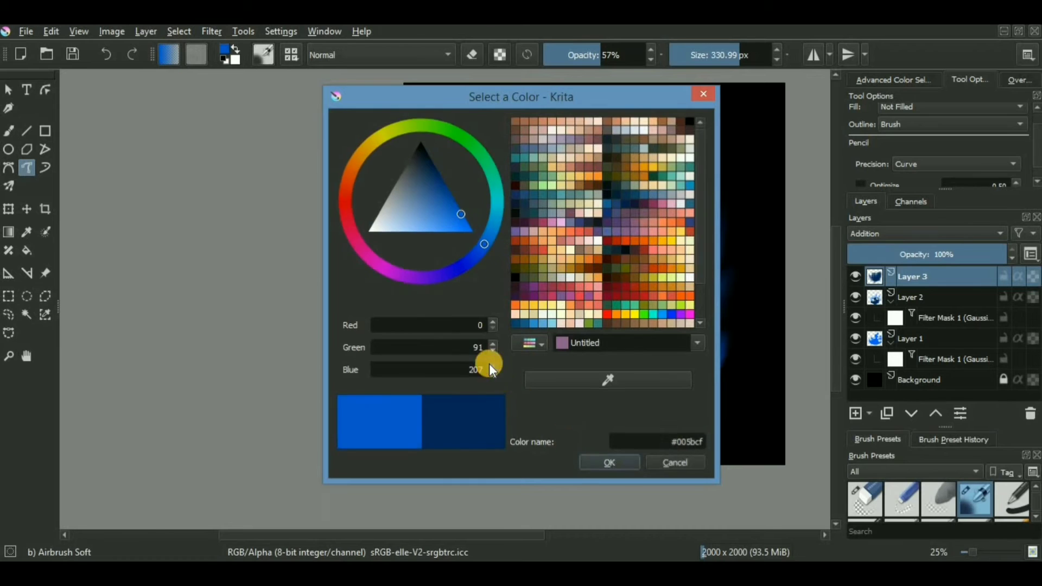
mouse_move(476, 363)
left_mouse_down()
mouse_move(530, 435)
mouse_move(521, 328)
mouse_move(551, 419)
mouse_move(572, 357)
mouse_move(621, 329)
mouse_move(607, 418)
mouse_move(637, 327)
mouse_move(593, 401)
mouse_move(619, 377)
mouse_move(568, 420)
mouse_move(640, 365)
mouse_move(665, 379)
left_mouse_up()
mouse_move(620, 414)
left_mouse_down()
mouse_move(562, 415)
mouse_move(517, 397)
mouse_move(650, 332)
left_mouse_up()
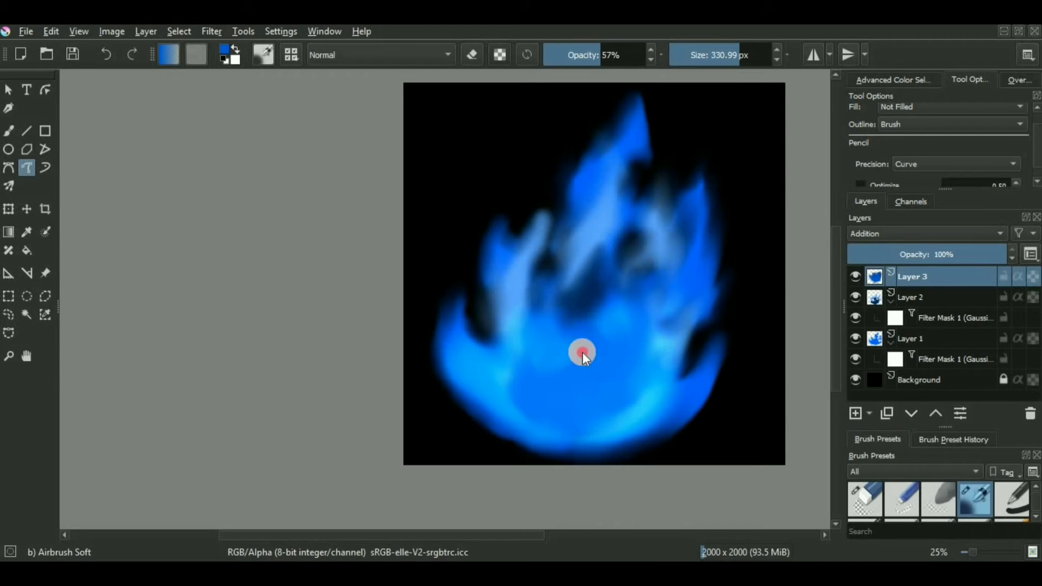
scroll(578, 354, "down", 1)
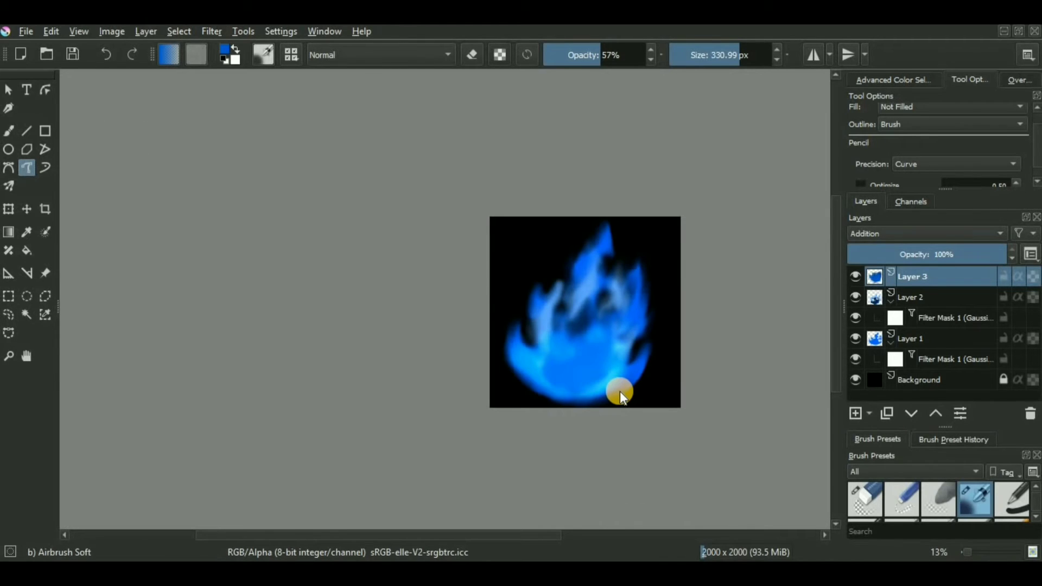
- Merge Layer 2 and Layer 1 together with their blur masks into one layer
left_click(923, 296)
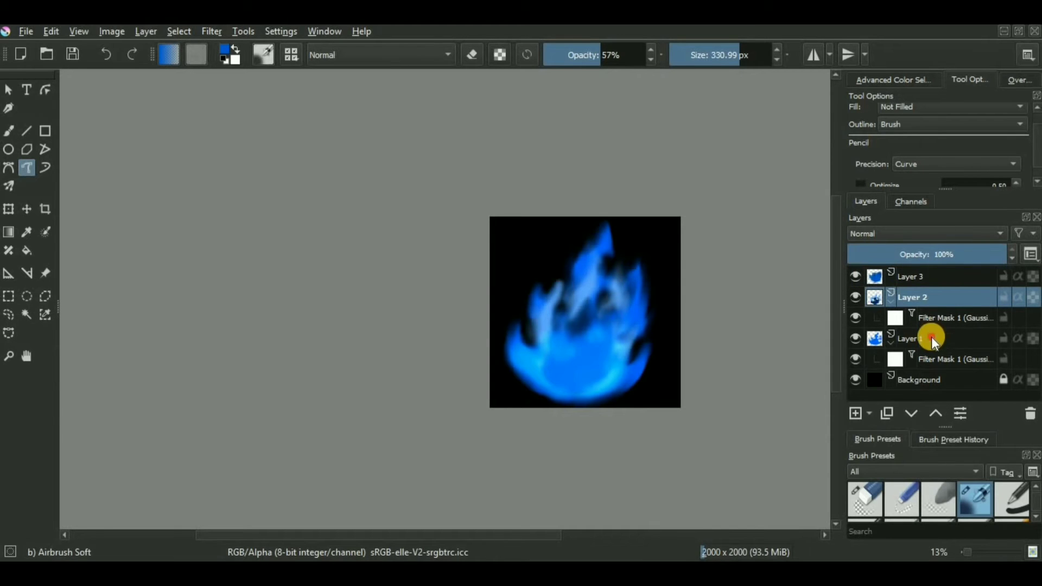
right_click(931, 340)
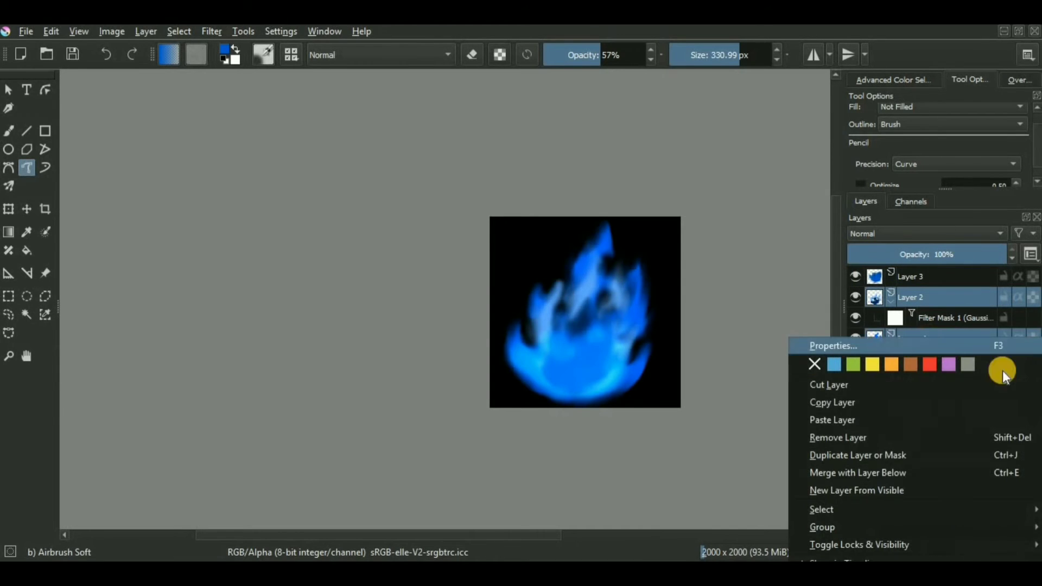
left_click(874, 476)
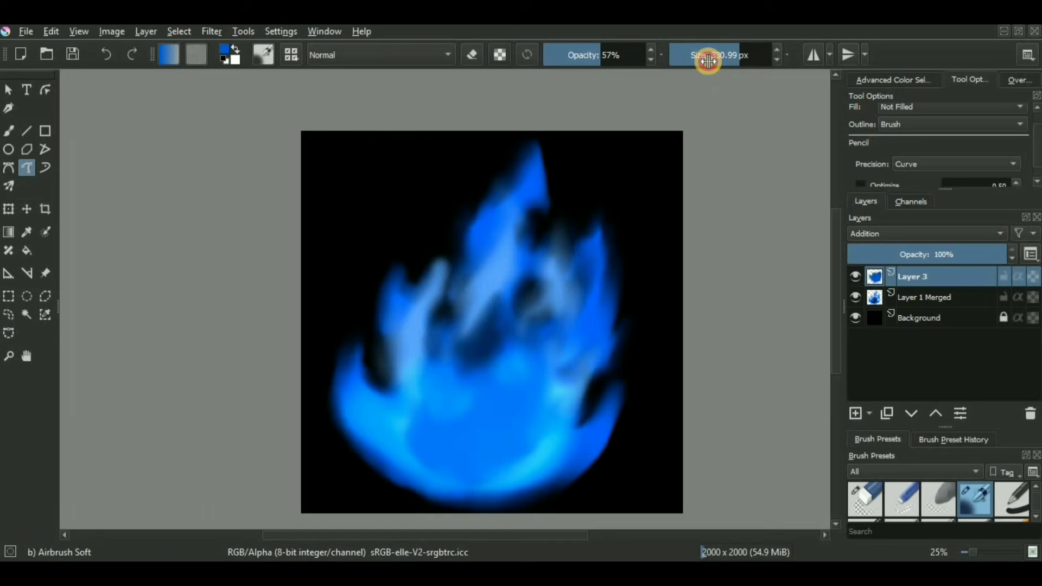
- Reduce the brush to 53.14 px and dab small blue sparks on Layer 3 around the outside of the flame
left_click_drag(708, 60, 706, 61)
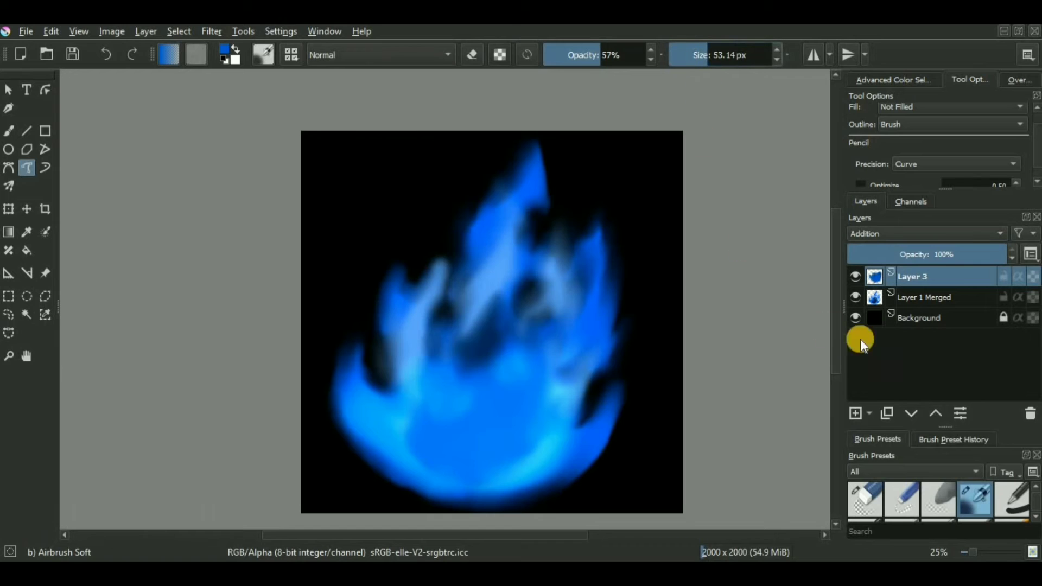
left_click_drag(575, 191, 575, 192)
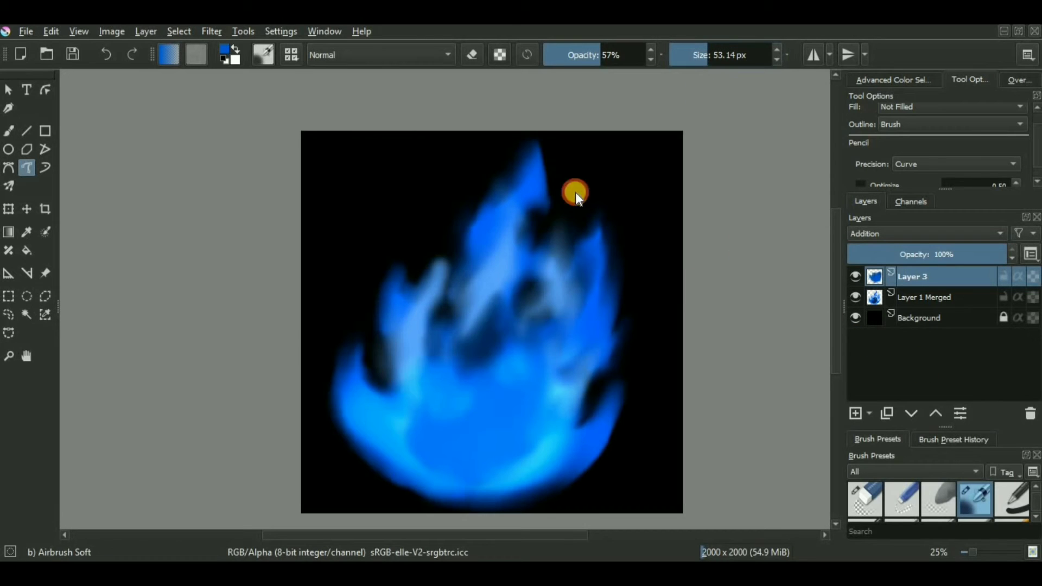
left_click(464, 186)
left_click(625, 270)
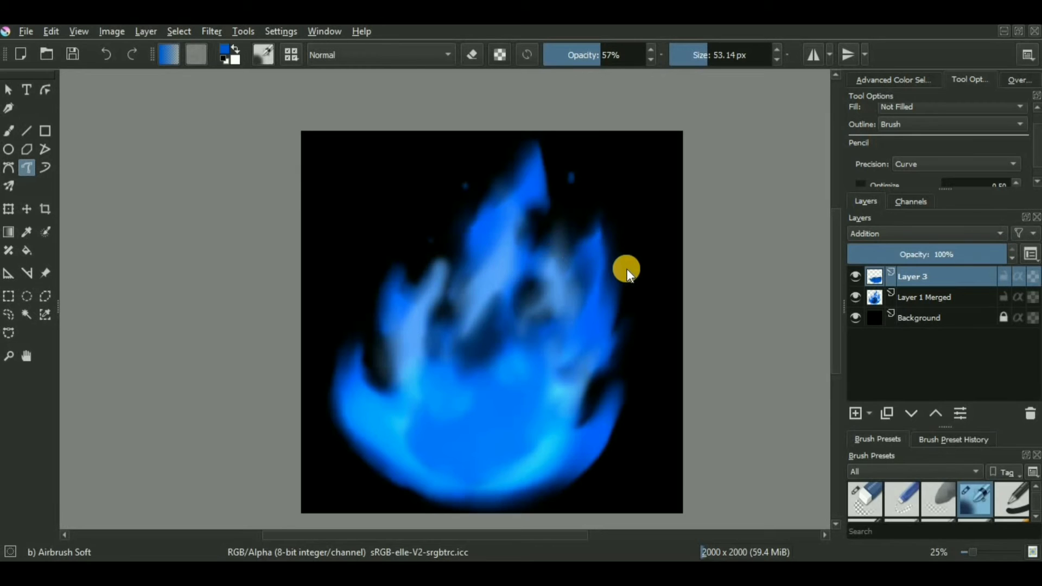
left_click(359, 300)
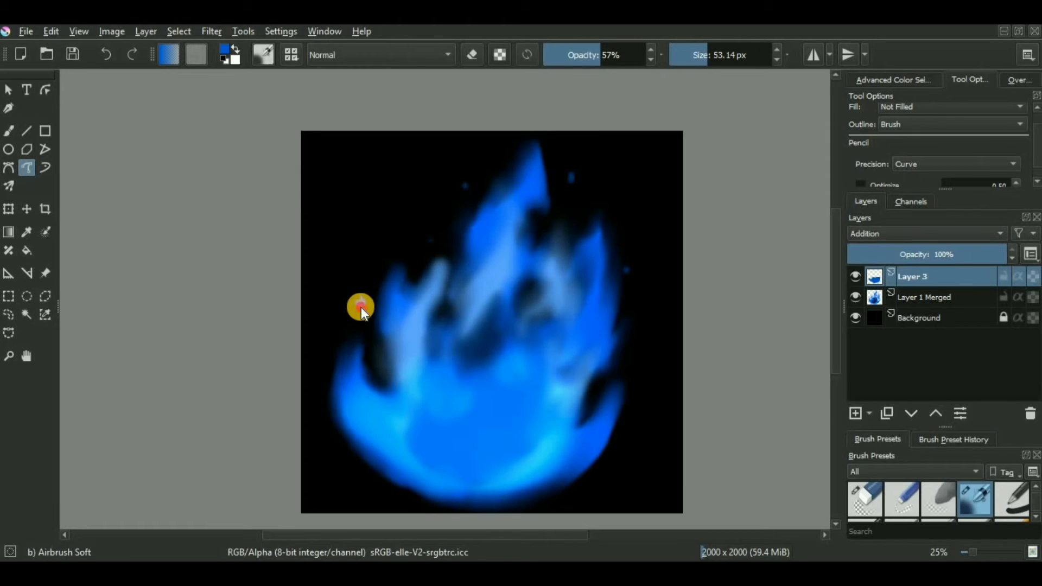
left_click(626, 360)
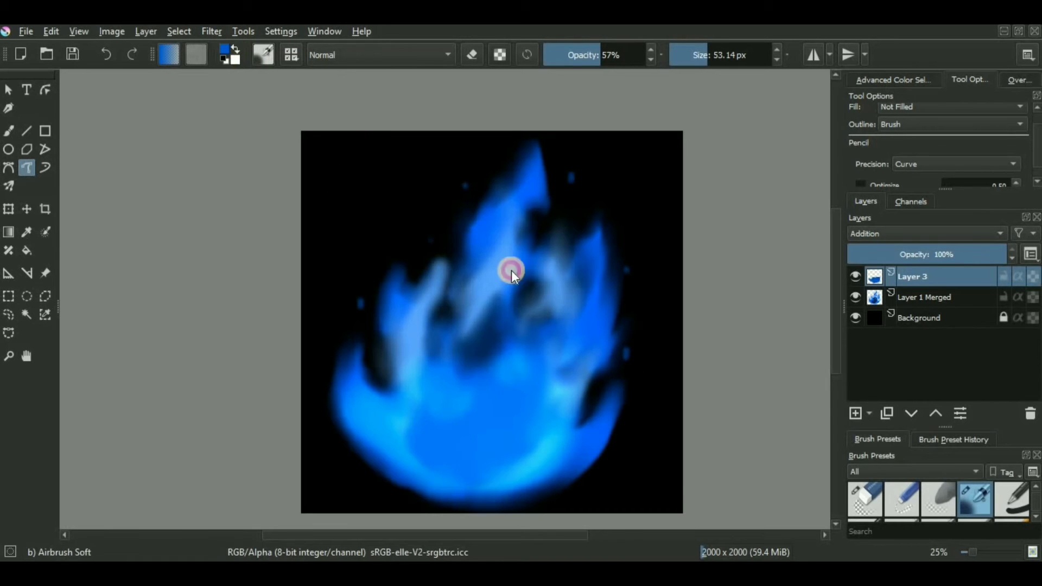
- Set the foreground colour to #0371ff and swap it with the white background colour
left_click(469, 231)
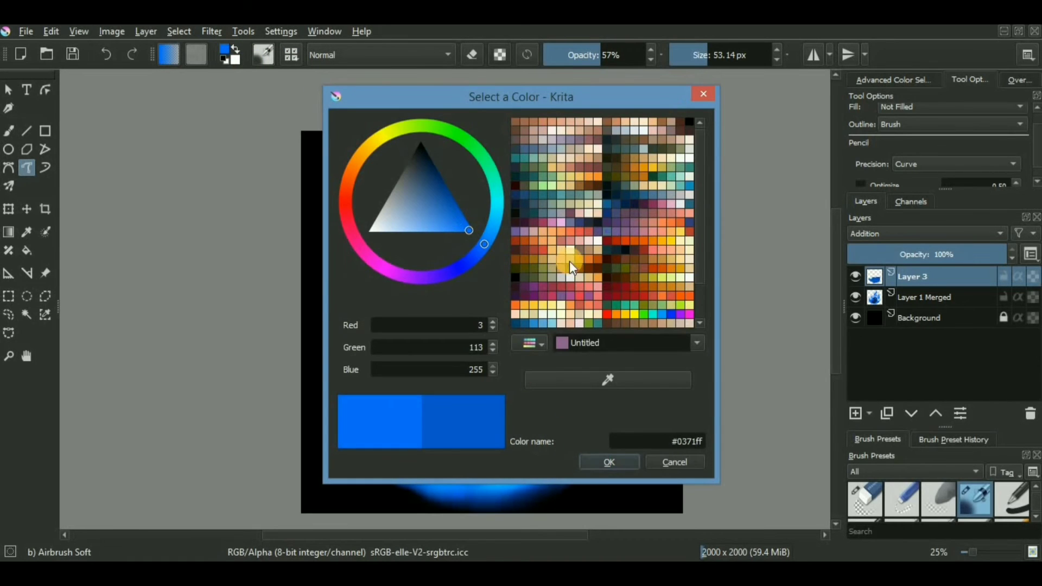
key("Return")
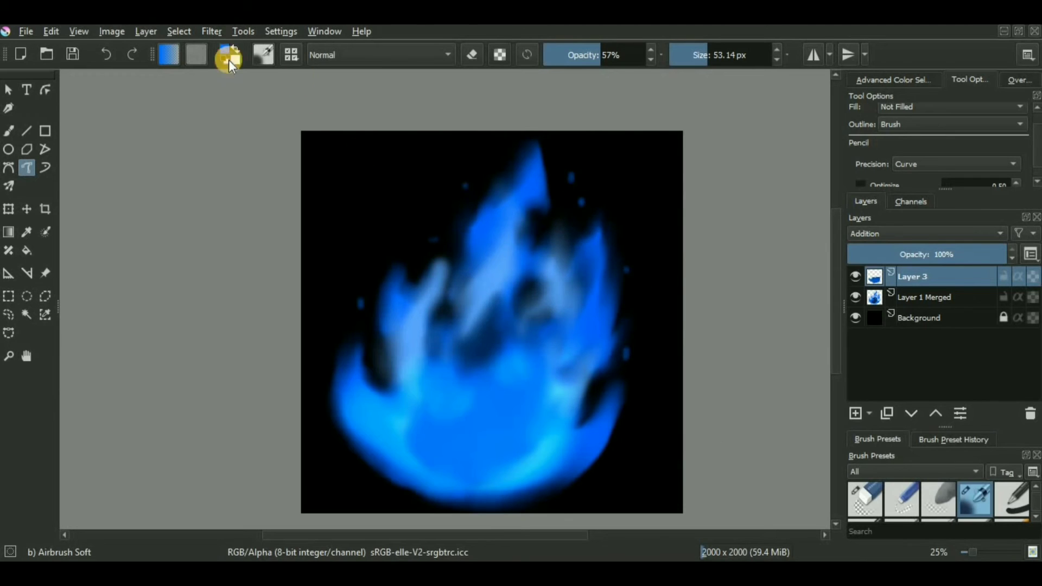
left_click(235, 48)
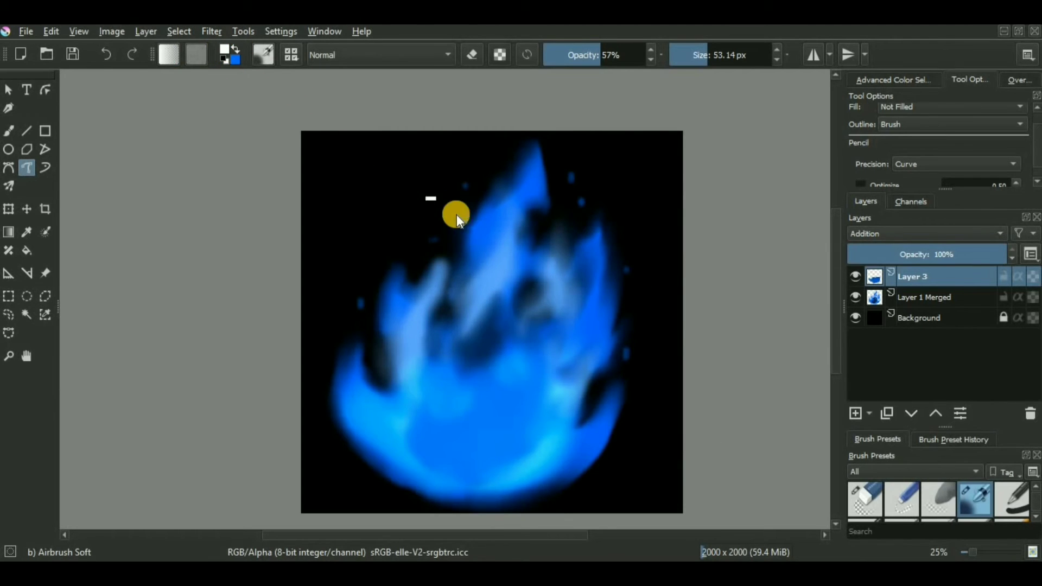
- Reduce the brush to 19.84 px and dab tiny white sparks around and inside the flame
scroll(468, 240, "up", 1)
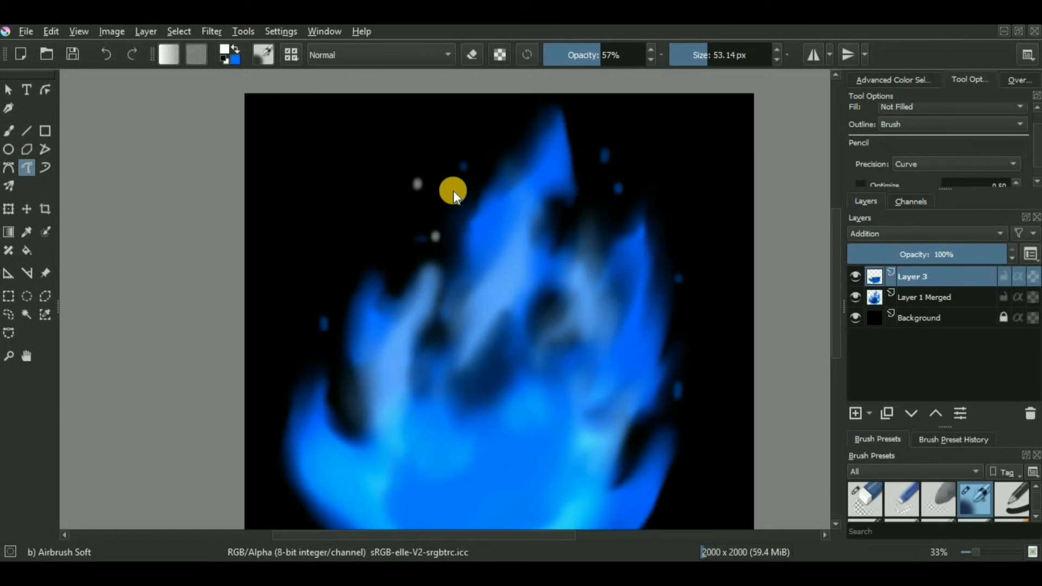
left_click(697, 54)
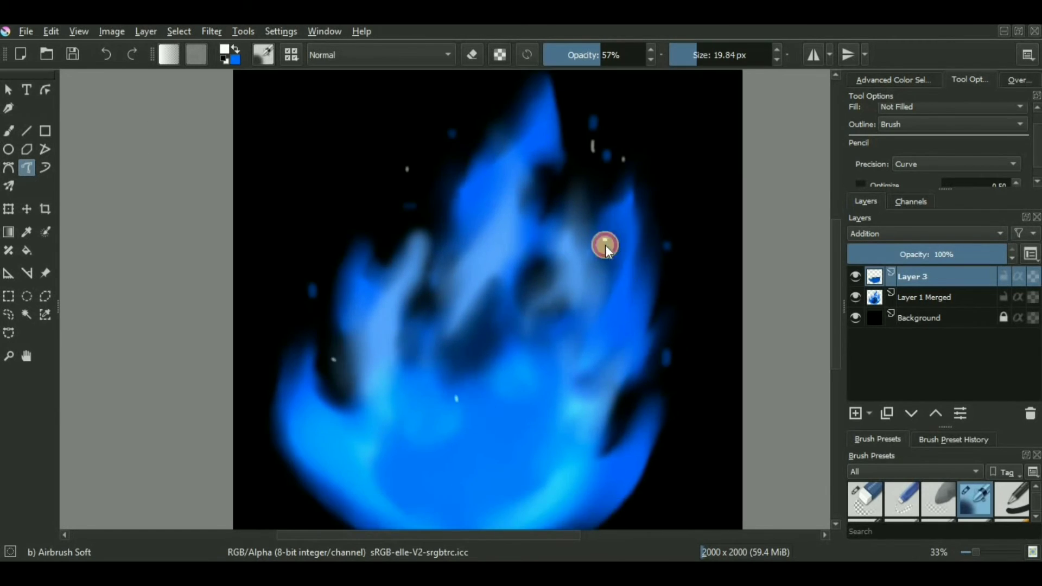
scroll(558, 219, "down", 2)
scroll(571, 281, "up", 1)
- Set the brush to 35% opacity and 106.29 px and dab larger faint white sparks on both sides of the flame
left_click(730, 54)
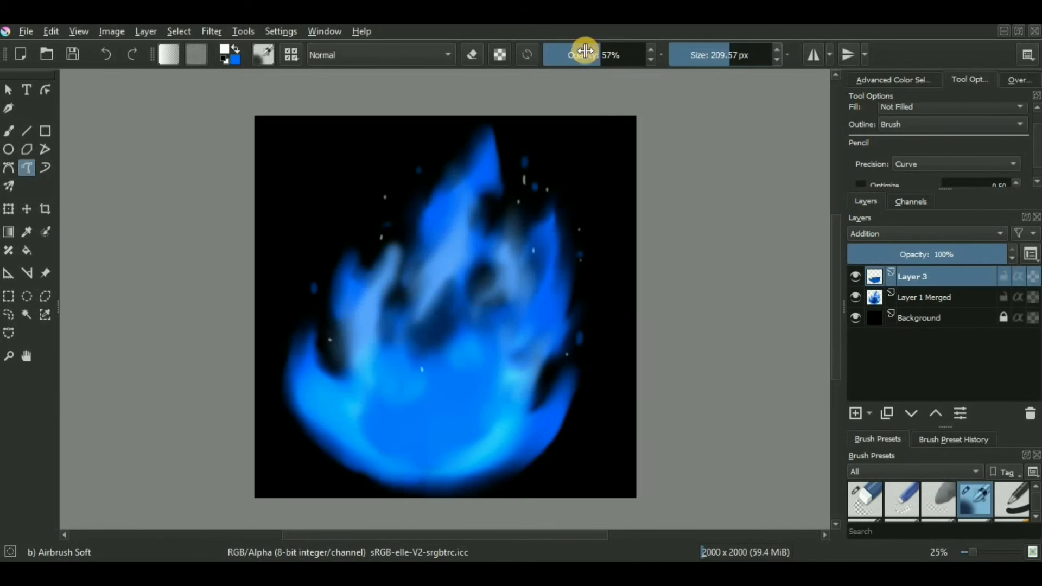
left_click(584, 51)
left_click(578, 54)
left_click(716, 55)
left_click_drag(360, 207, 359, 216)
scroll(481, 279, "down", 2)
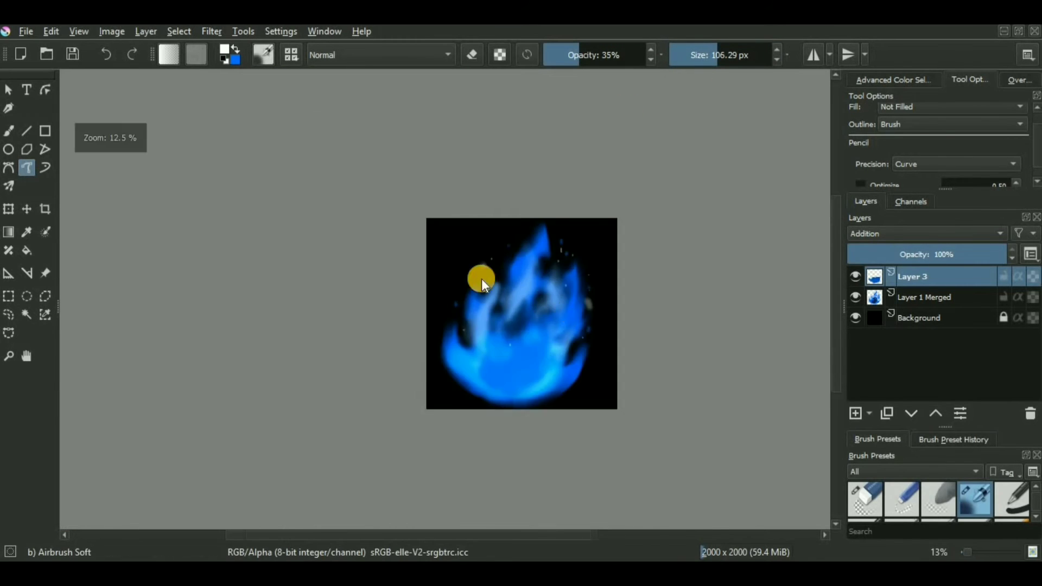
scroll(613, 320, "up", 1)
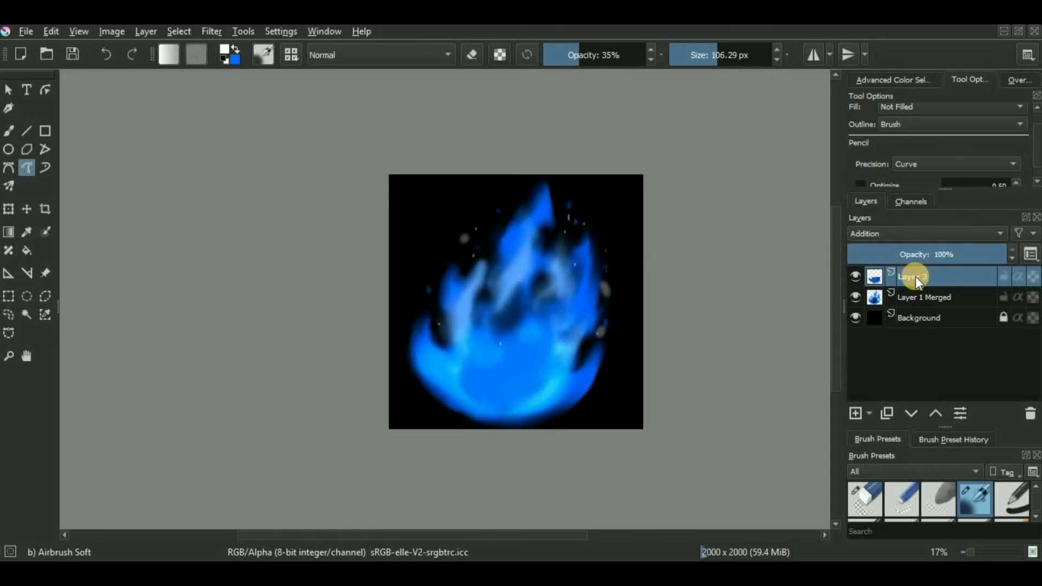
- Add a Gaussian Blur filter mask to Layer 3 with a horizontal and vertical radius of 20.62 px
right_click(916, 275)
left_click(699, 253)
left_click_drag(670, 182, 1035, 108)
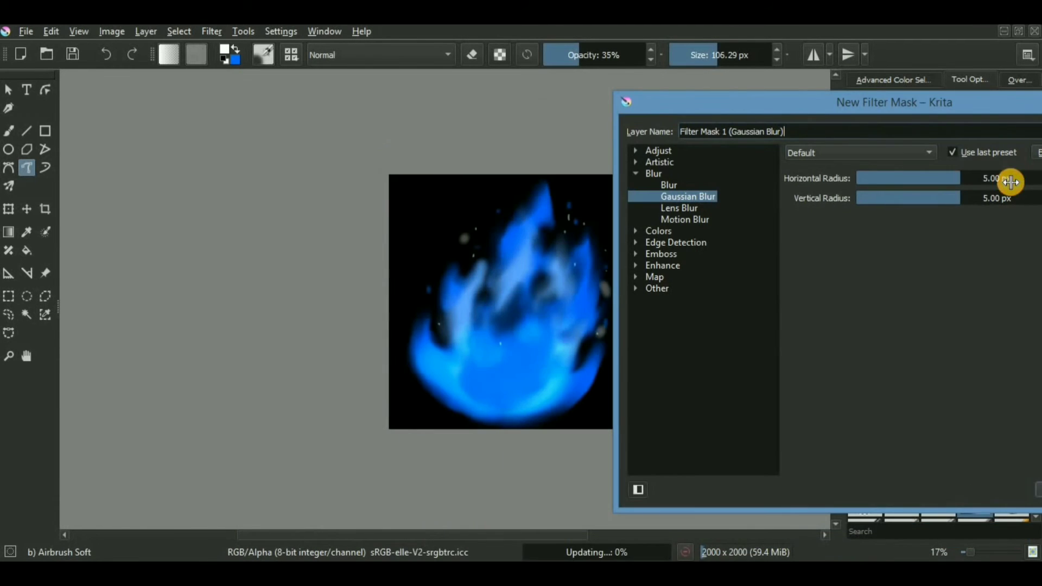
left_click(1009, 180)
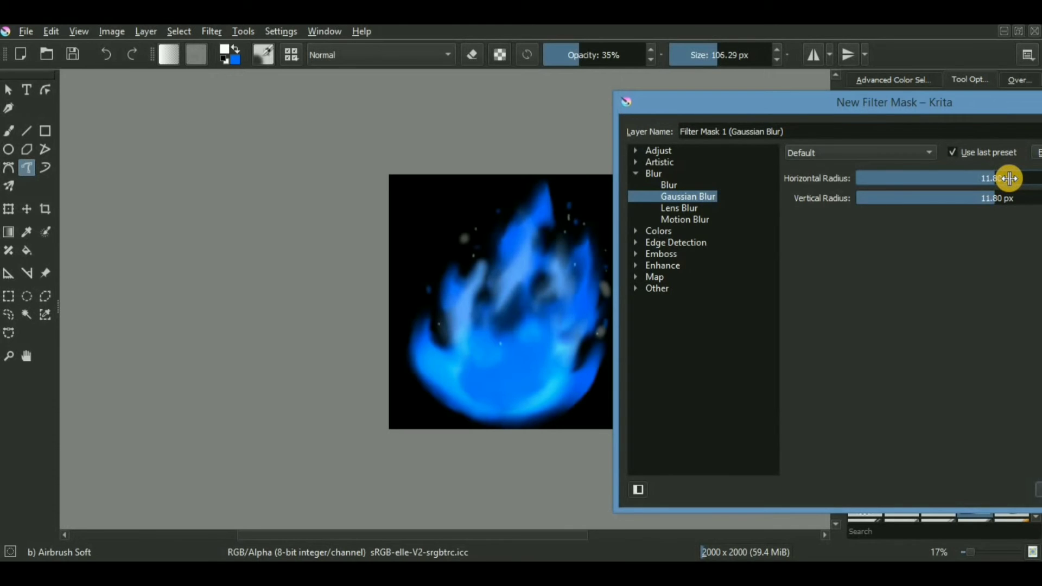
left_click(1024, 178)
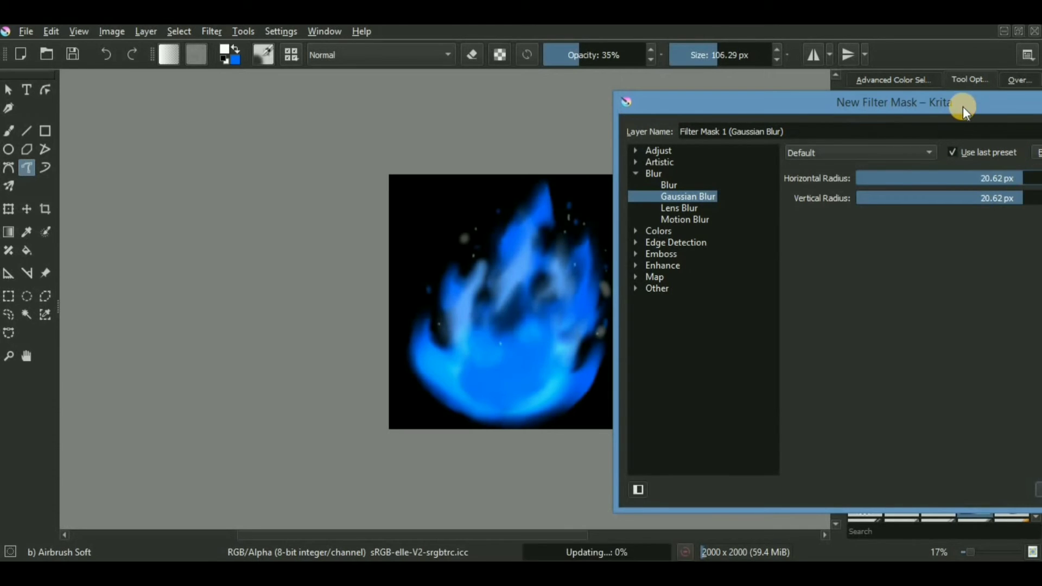
left_click_drag(962, 105, 385, 99)
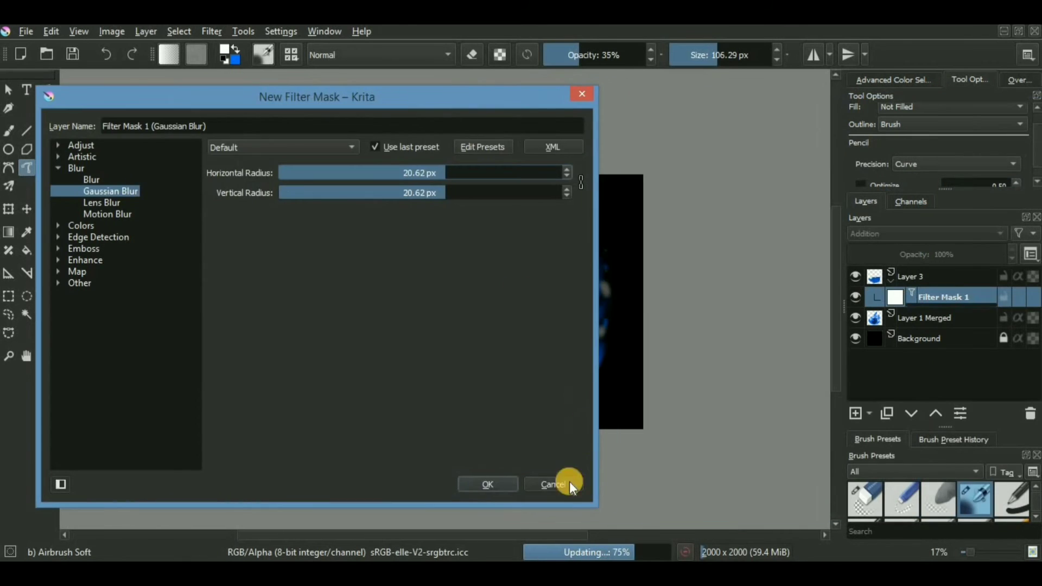
left_click(495, 485)
- Add a new paint layer above Layer 3 and set its blending mode to Addition
scroll(538, 387, "up", 2)
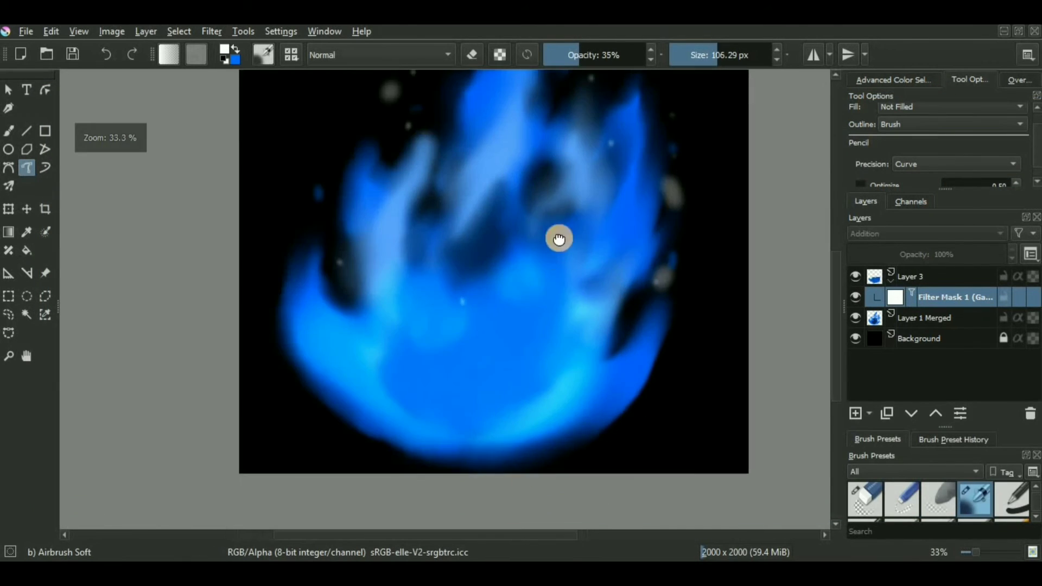
left_click_drag(559, 239, 558, 325)
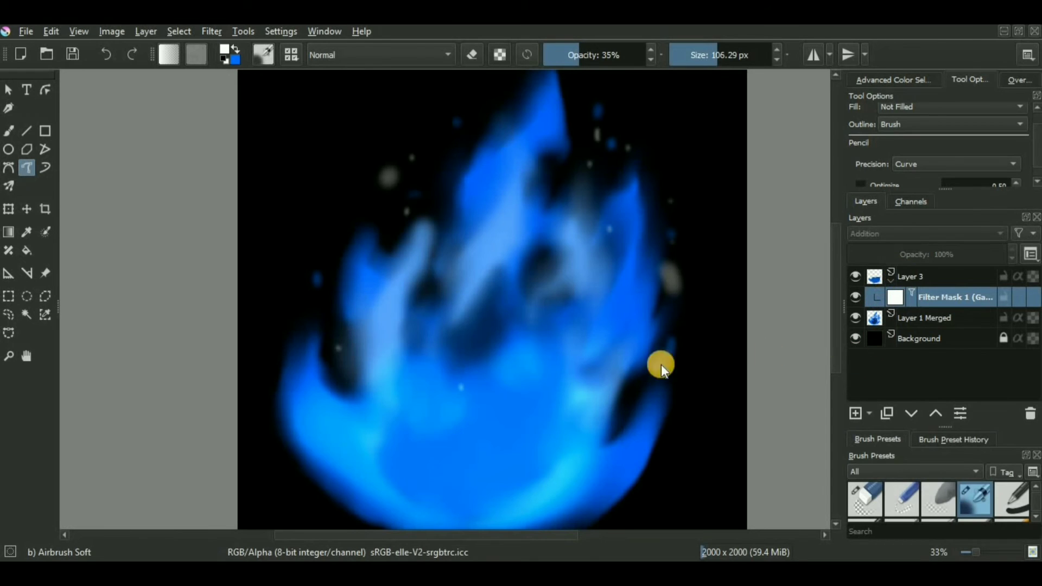
scroll(604, 344, "down", 2)
left_click(855, 413)
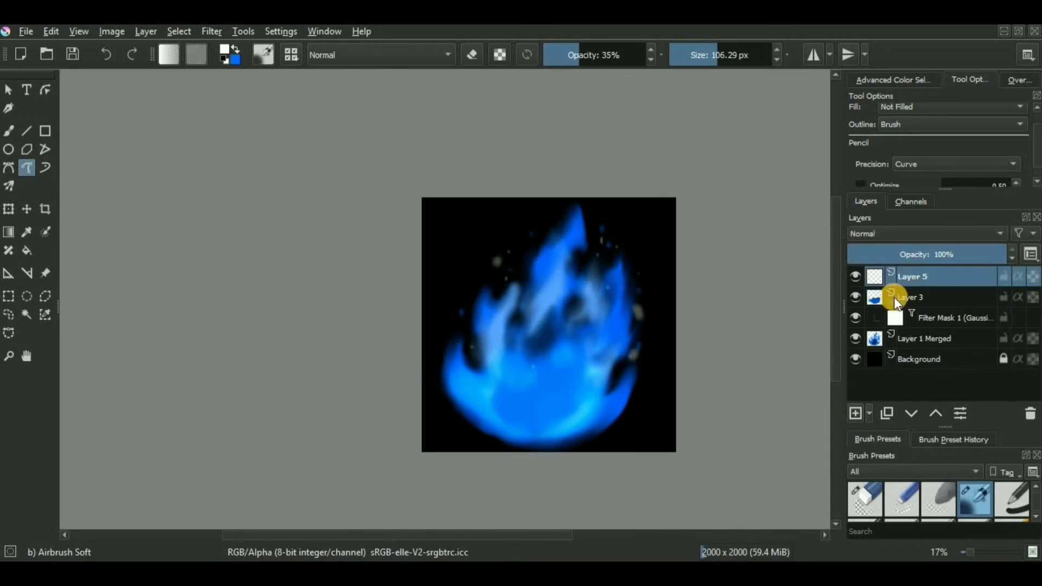
left_click(912, 233)
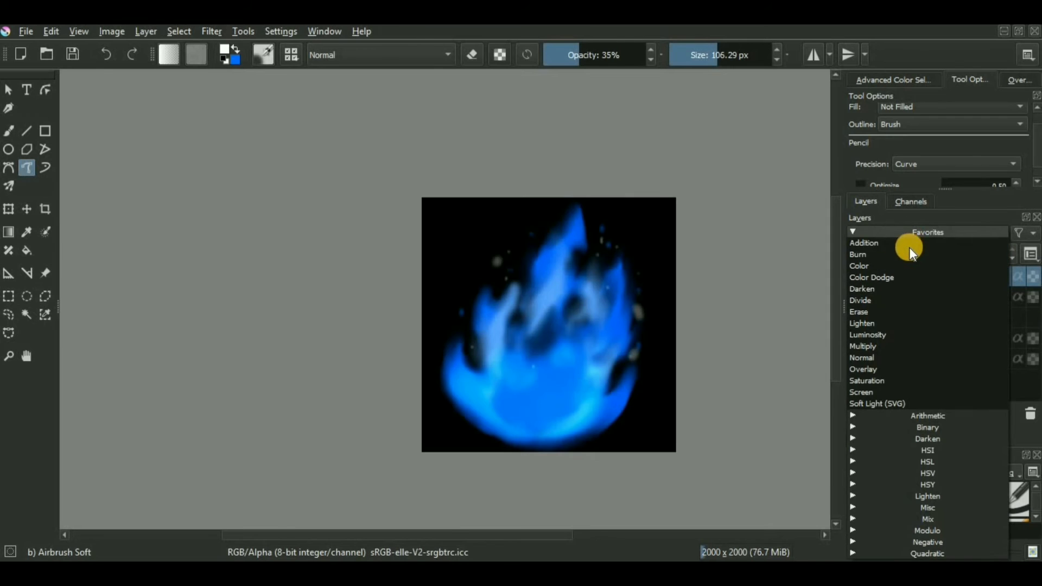
left_click(900, 242)
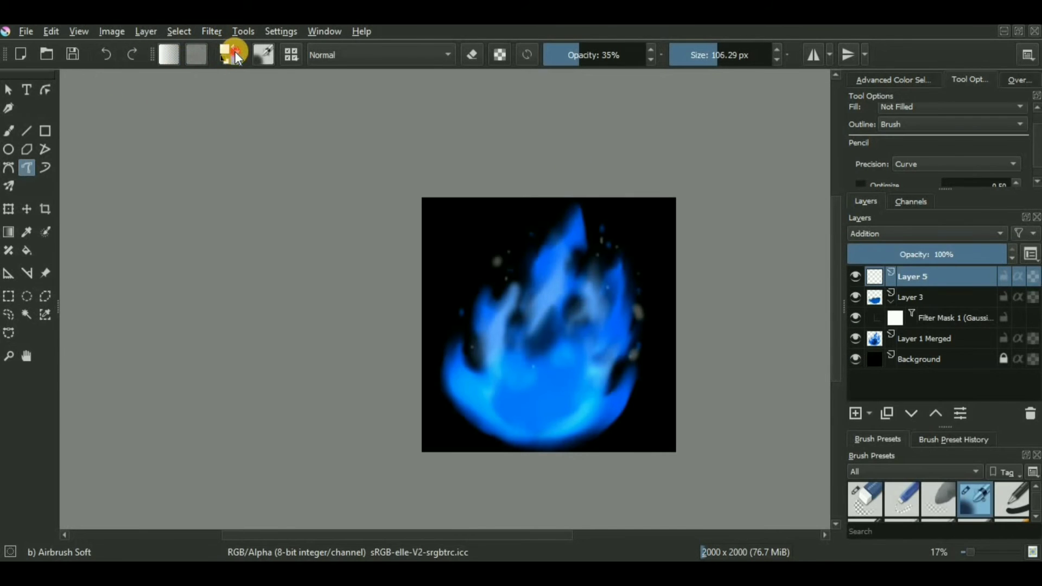
- Make blue the foreground colour, enlarge the brush to 309.87 px and brush a glow over the flame's lower part on Layer 5
scroll(444, 370, "up", 2)
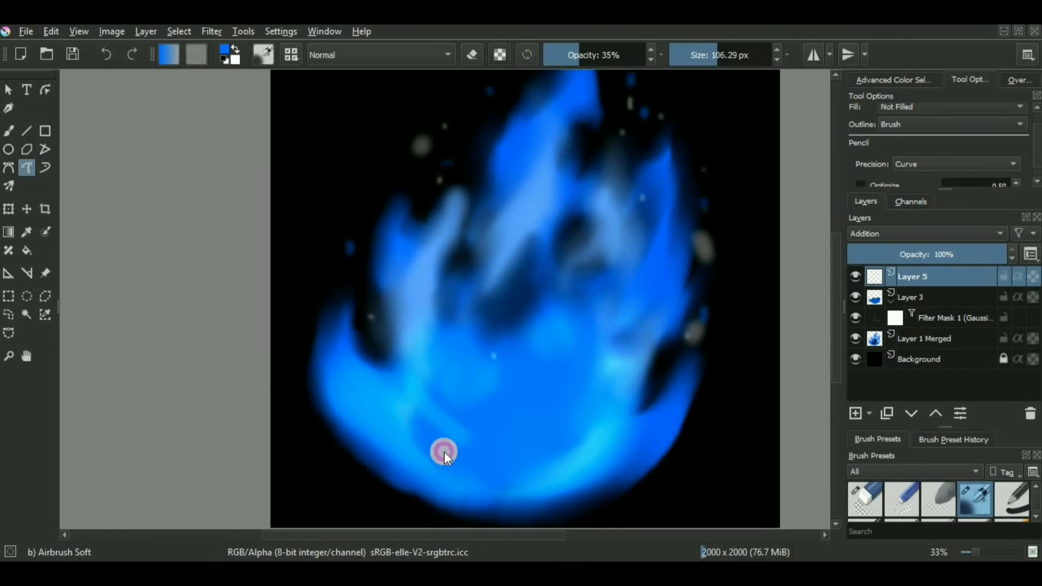
left_click(737, 53)
mouse_move(372, 374)
left_mouse_down()
mouse_move(467, 460)
mouse_move(511, 391)
mouse_move(579, 447)
mouse_move(479, 379)
mouse_move(438, 445)
mouse_move(588, 456)
left_mouse_up()
scroll(547, 425, "down", 2)
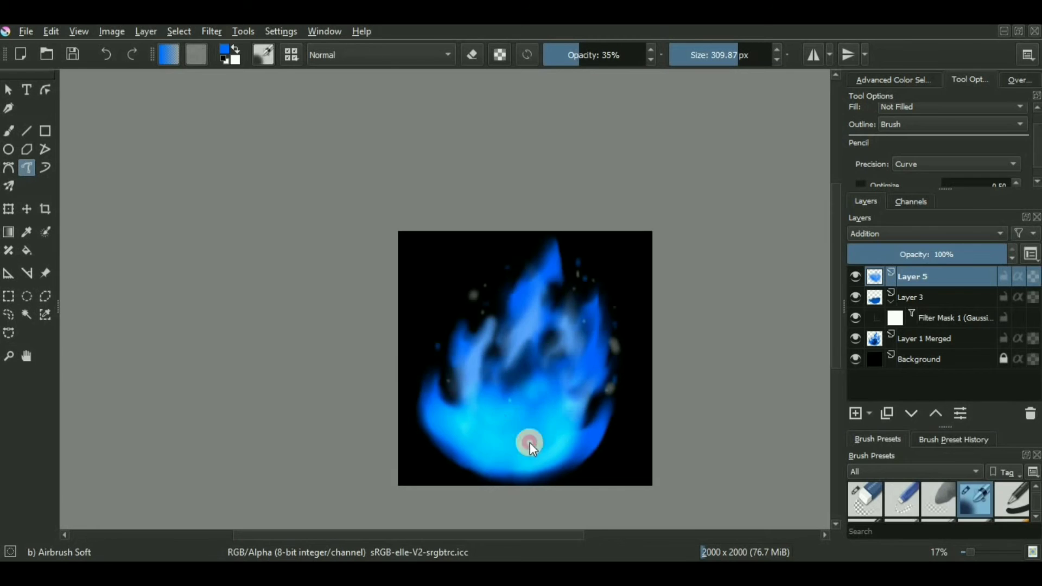
left_click_drag(529, 442, 572, 445)
scroll(567, 445, "down", 1)
scroll(563, 454, "up", 1)
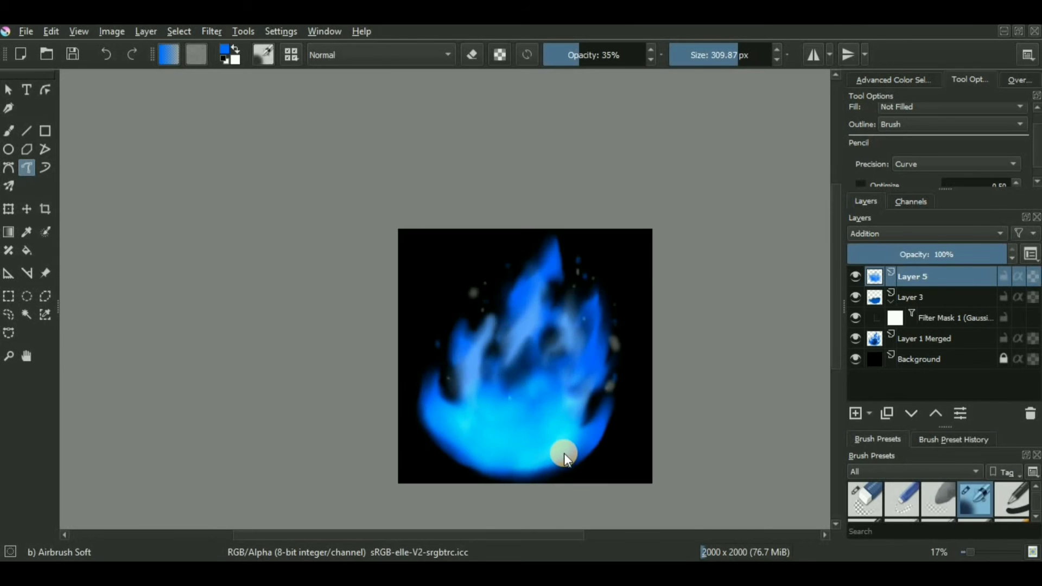
- Select Layer 5, Layer 3 and Layer 1 Merged together and merge them into one layer
left_click(919, 300, "ctrl")
left_click(925, 337, "ctrl")
right_click(926, 336)
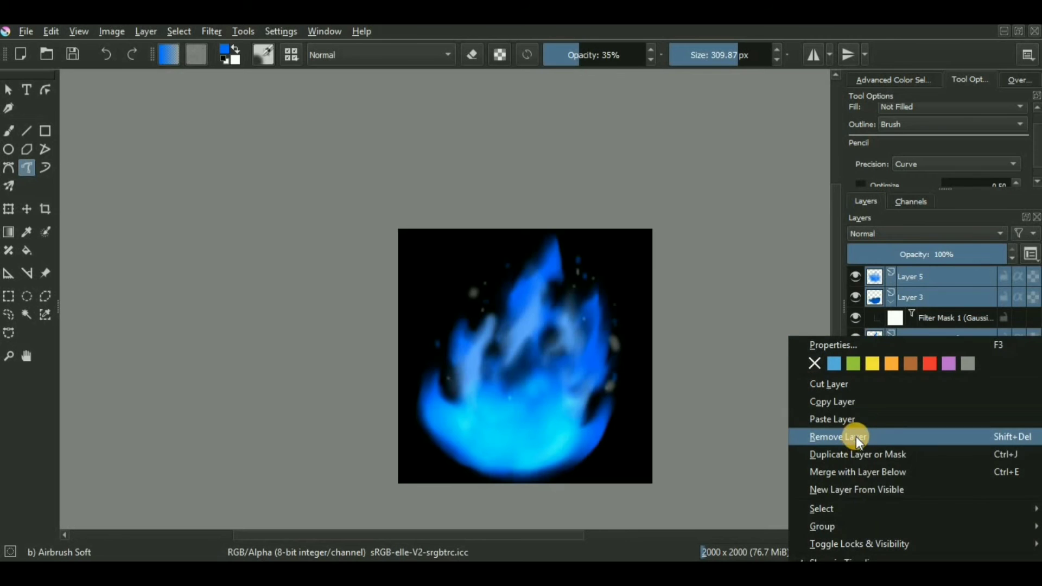
left_click(865, 467)
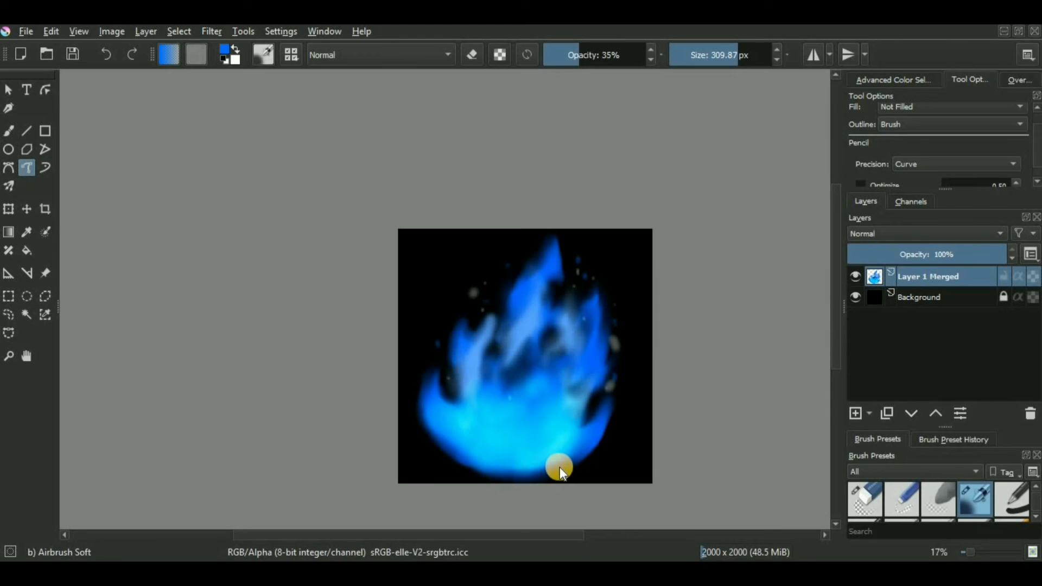
- Add a new paint layer and place it between the merged flame layer and the Background
scroll(512, 441, "down", 3)
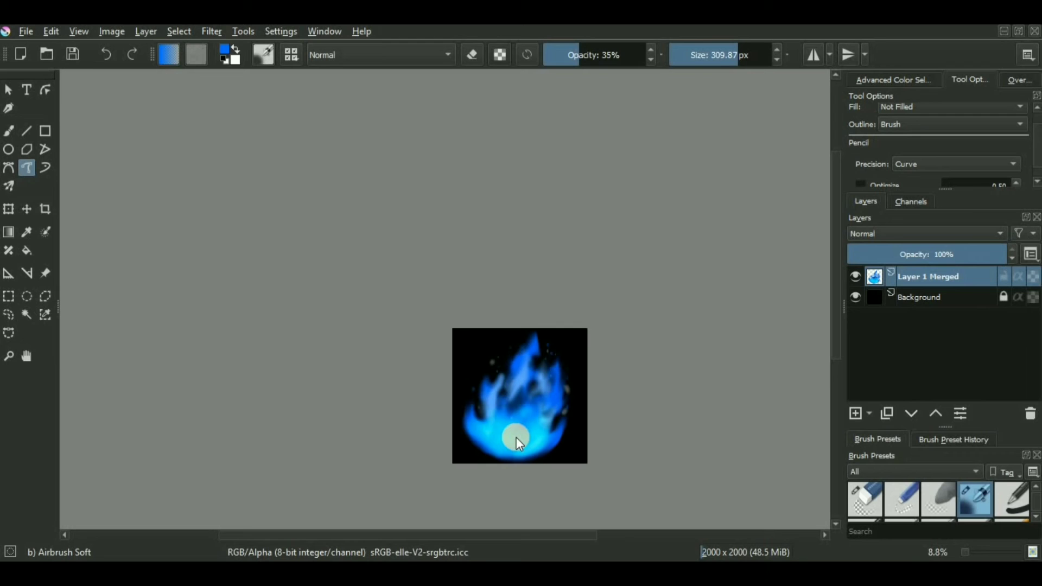
scroll(540, 378, "up", 3)
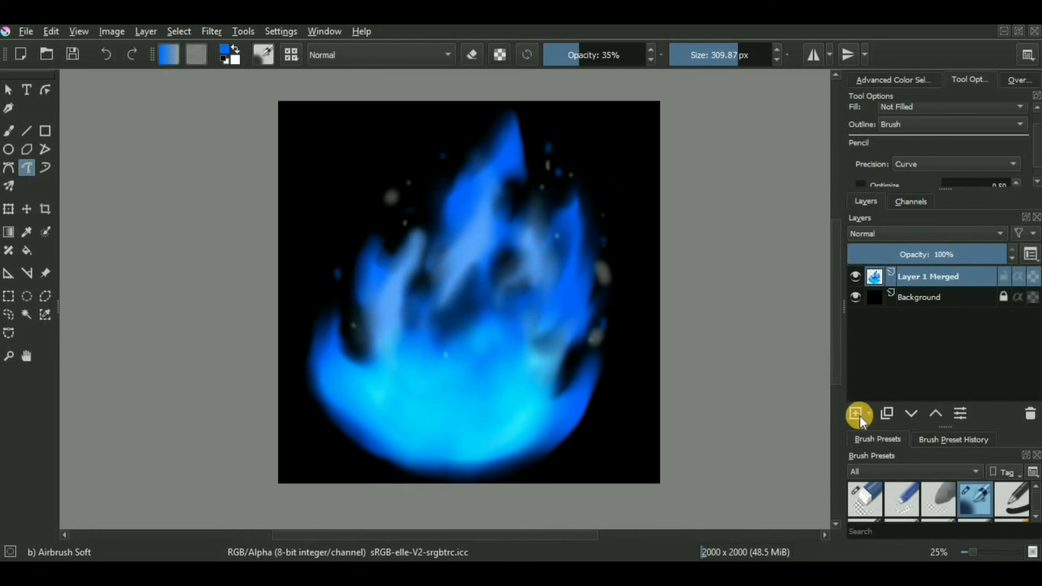
left_click(857, 414)
left_click(945, 273)
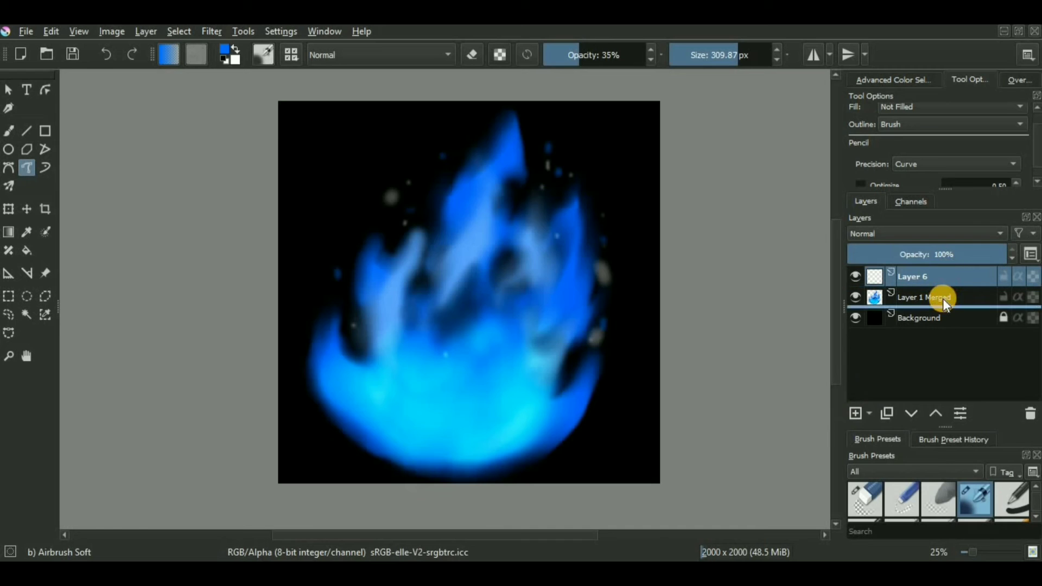
left_click_drag(929, 276, 910, 301)
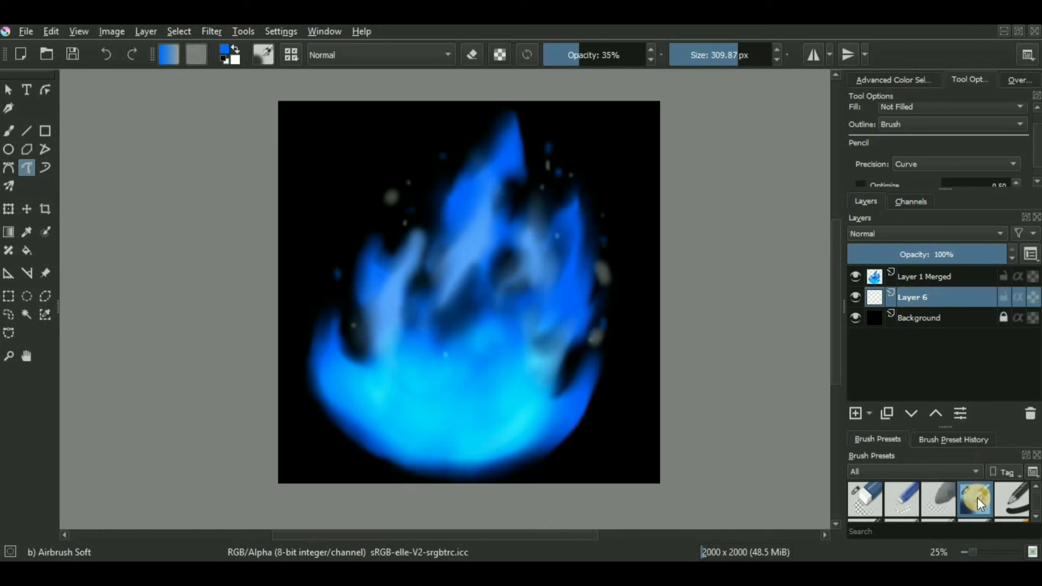
- Set the foreground colour to the deeper blue #184eff
left_click(225, 51)
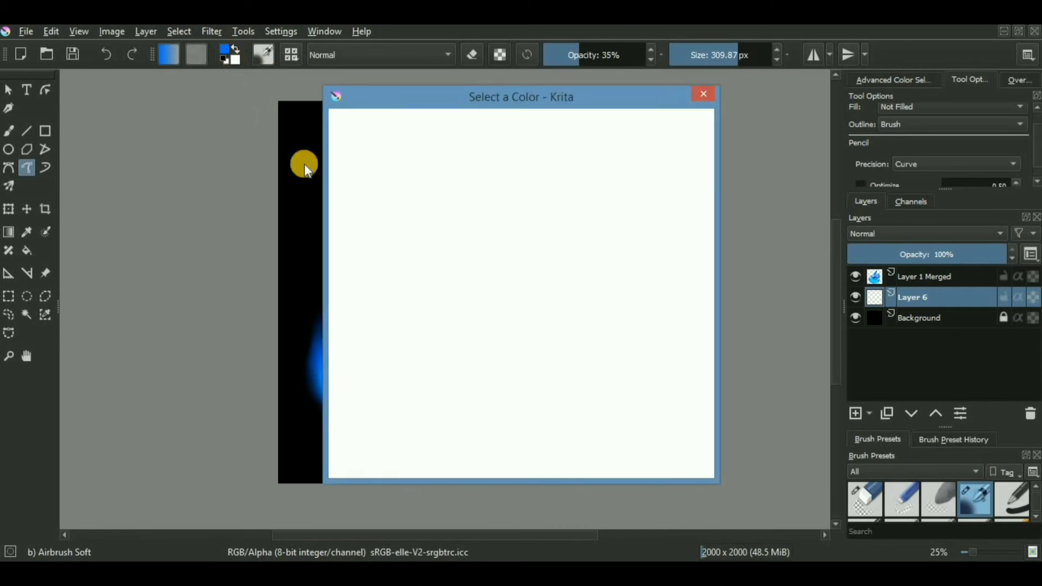
left_click_drag(460, 228, 477, 260)
left_click(463, 229)
left_click(479, 261)
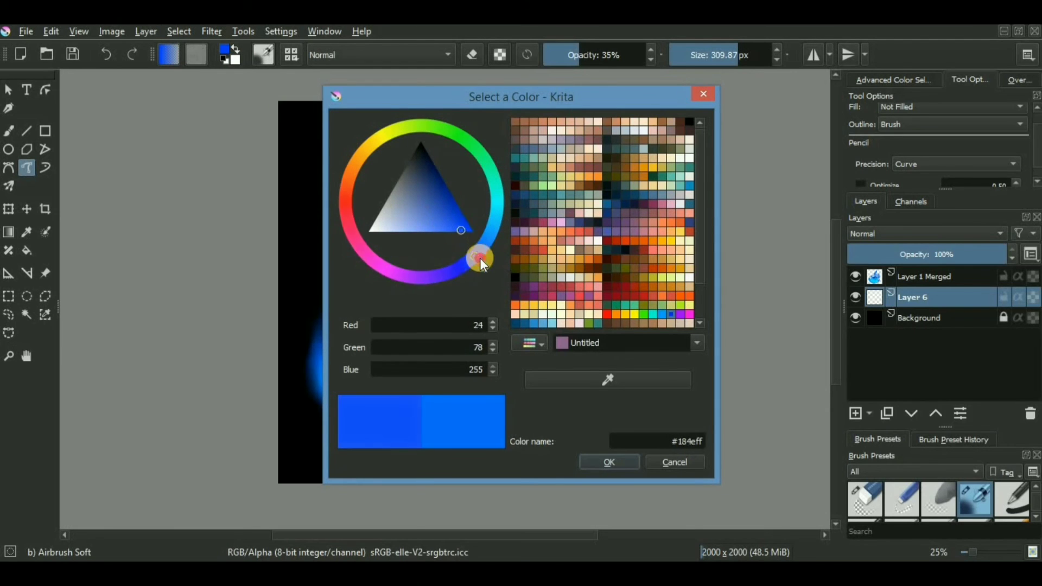
left_click(622, 463)
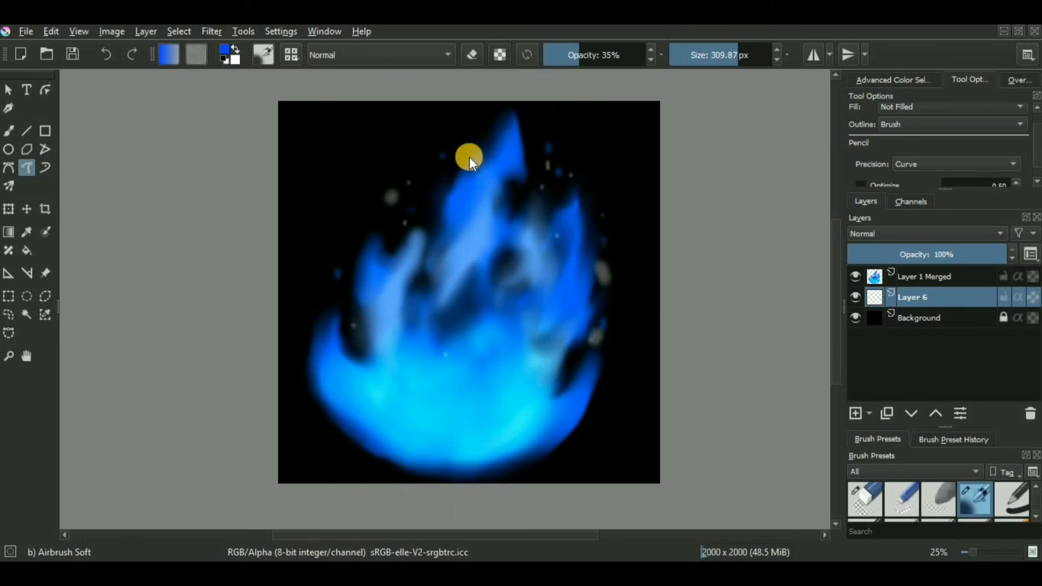
- Brush a soft deep-blue halo on Layer 6 behind and around the whole flame, from its tip to below its base
mouse_move(490, 124)
left_mouse_down()
mouse_move(441, 179)
mouse_move(406, 247)
left_mouse_up()
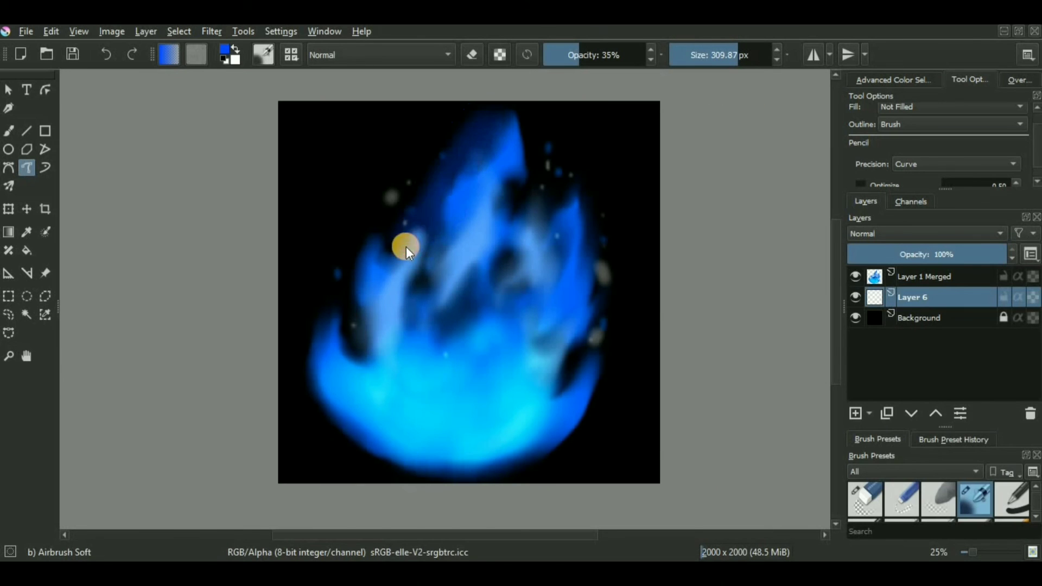
mouse_move(427, 211)
left_mouse_down()
mouse_move(356, 271)
mouse_move(341, 363)
mouse_move(426, 347)
mouse_move(436, 331)
left_mouse_up()
mouse_move(584, 286)
left_mouse_down()
mouse_move(569, 363)
mouse_move(502, 433)
left_mouse_up()
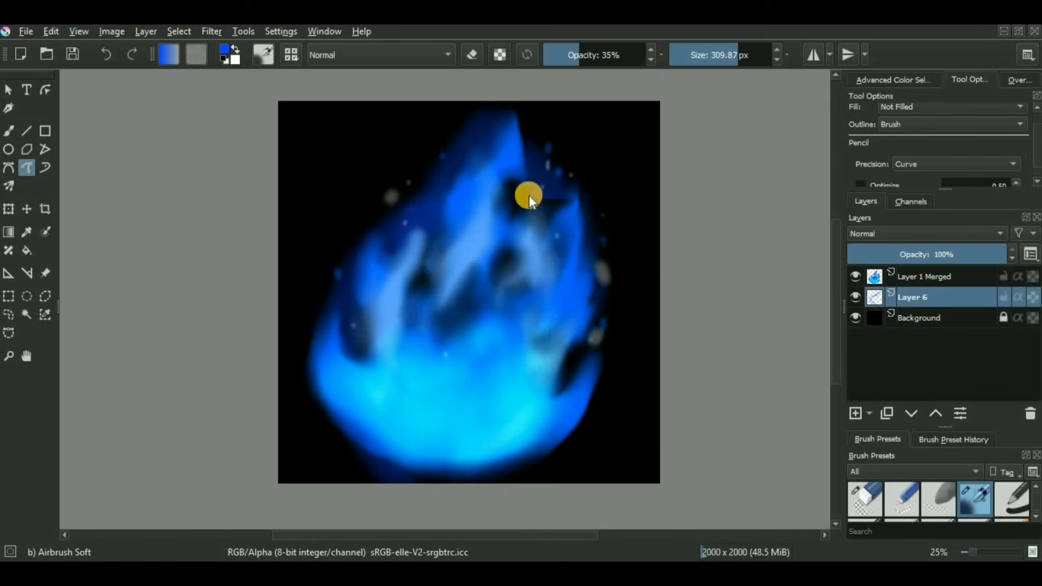
left_click_drag(519, 197, 470, 234)
mouse_move(466, 139)
left_mouse_down()
mouse_move(311, 298)
mouse_move(379, 442)
mouse_move(468, 459)
left_mouse_up()
mouse_move(523, 167)
left_mouse_down()
mouse_move(559, 209)
mouse_move(601, 324)
mouse_move(551, 434)
mouse_move(510, 460)
left_mouse_up()
mouse_move(359, 455)
left_mouse_down()
mouse_move(498, 481)
mouse_move(519, 464)
left_mouse_up()
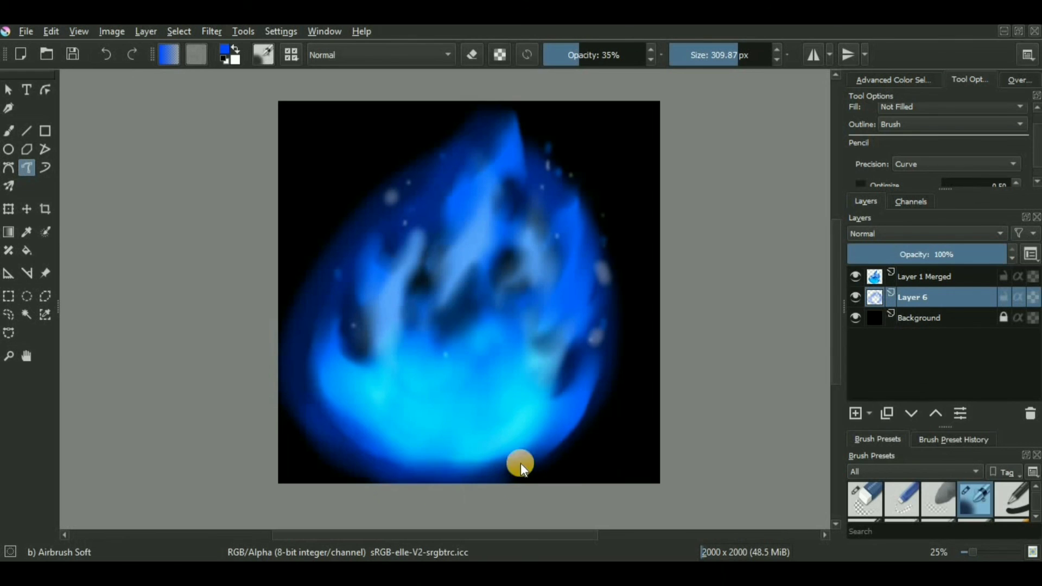
- Add an HSV/HSL Adjustment filter mask to Layer 6, strongly lowering the lightness and adjusting the saturation to dim the halo
right_click(929, 304)
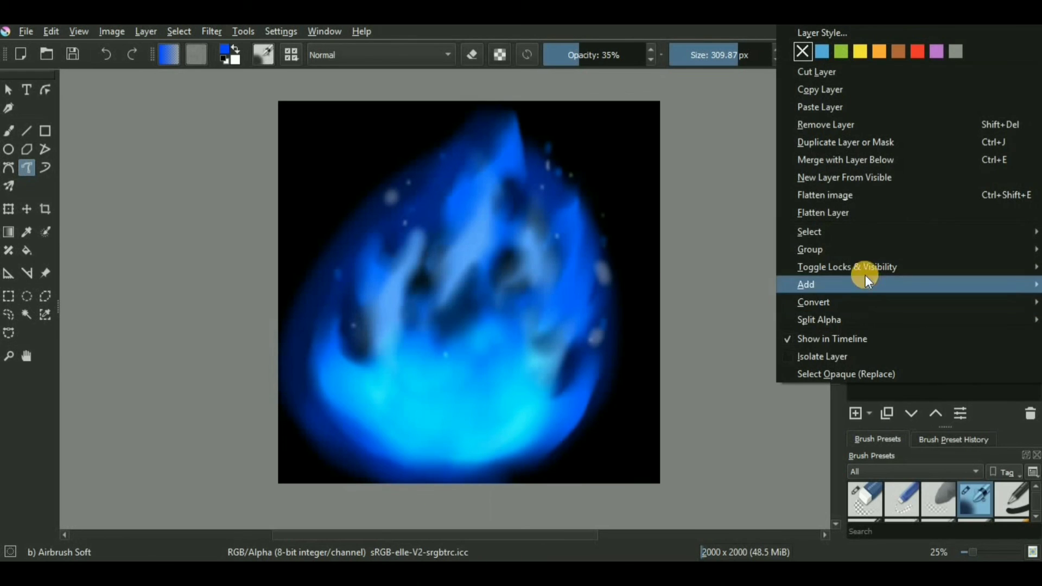
mouse_move(848, 252)
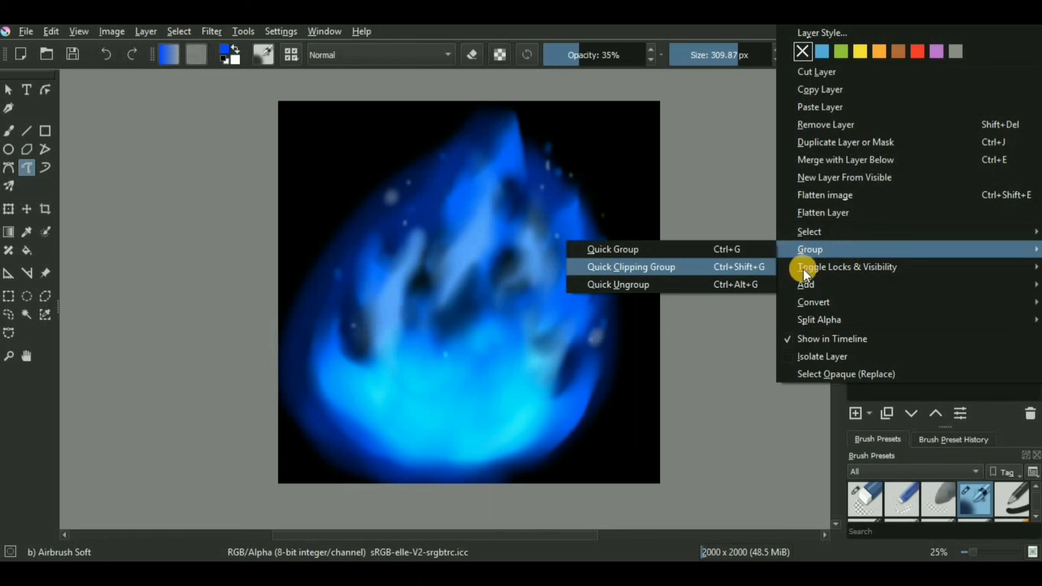
mouse_move(821, 278)
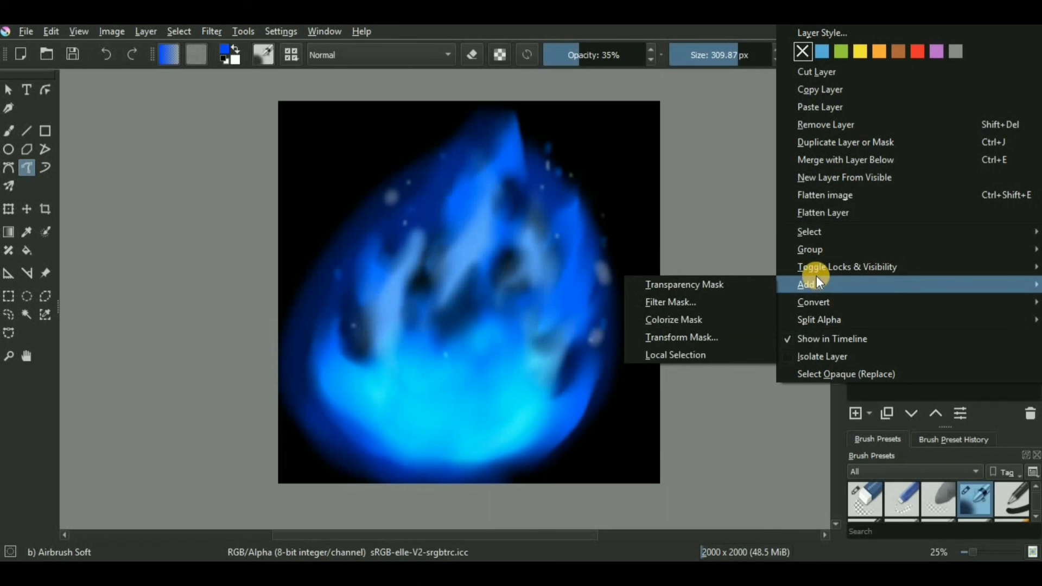
left_click(716, 306)
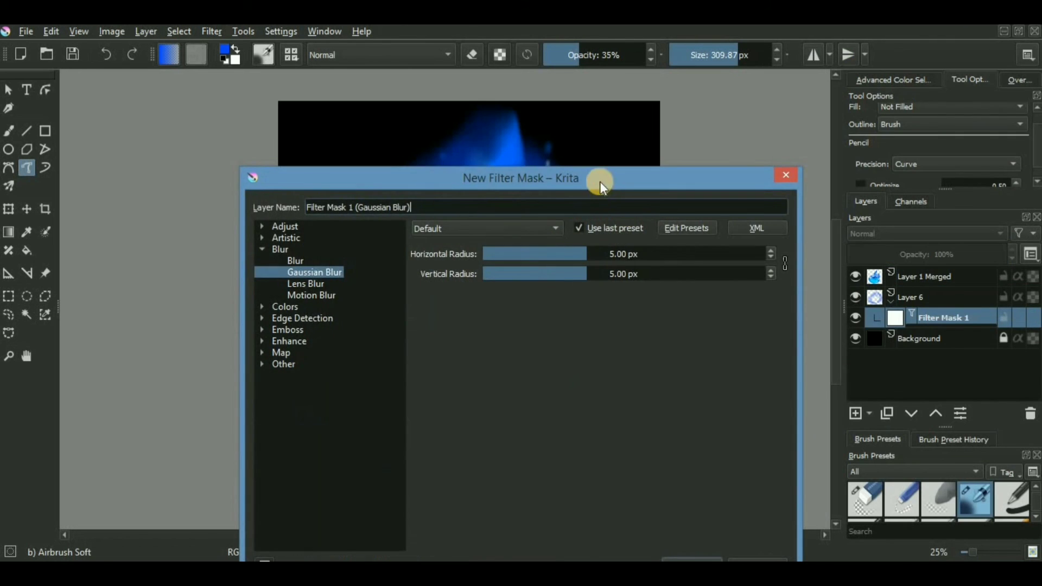
left_click_drag(947, 131, 985, 164)
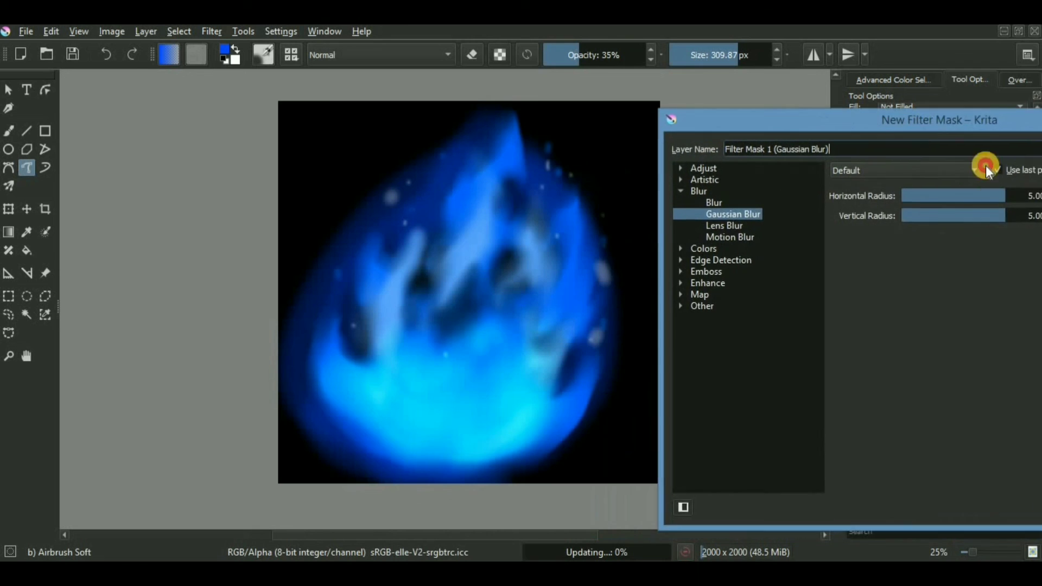
left_click(694, 175)
left_click(696, 169)
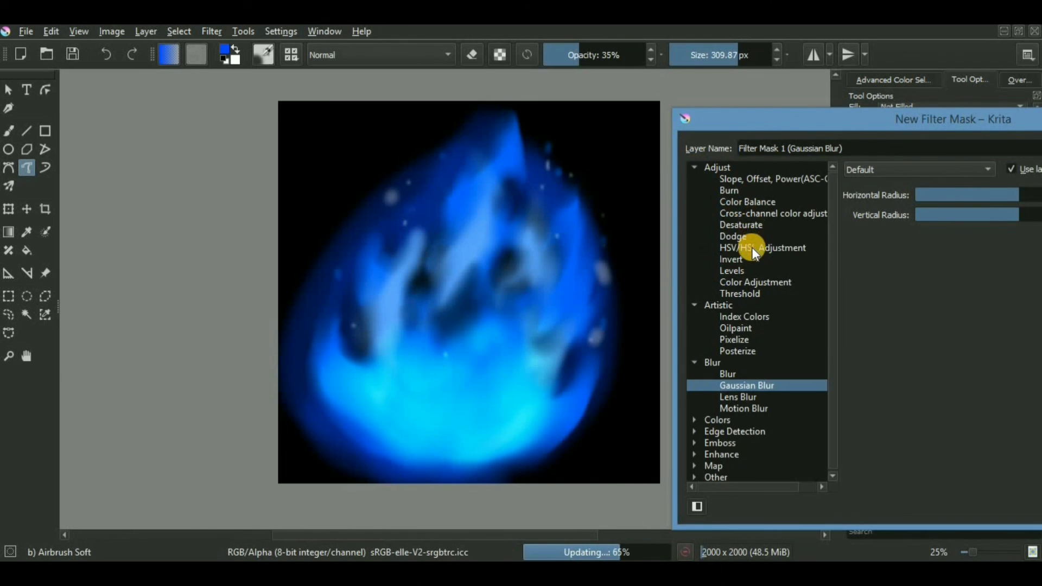
left_click(752, 248)
left_click_drag(949, 126, 830, 101)
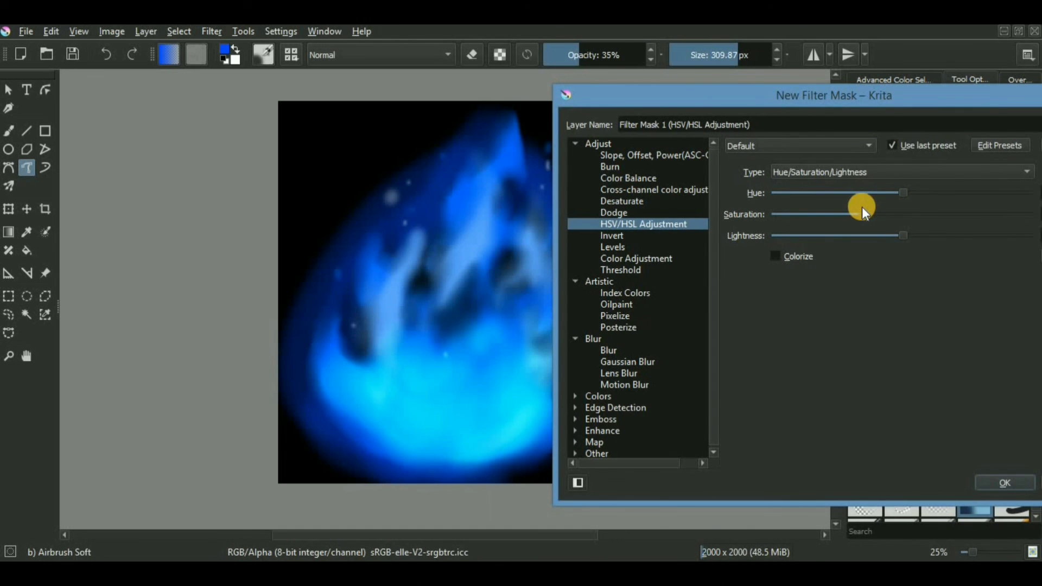
left_click_drag(899, 234, 787, 232)
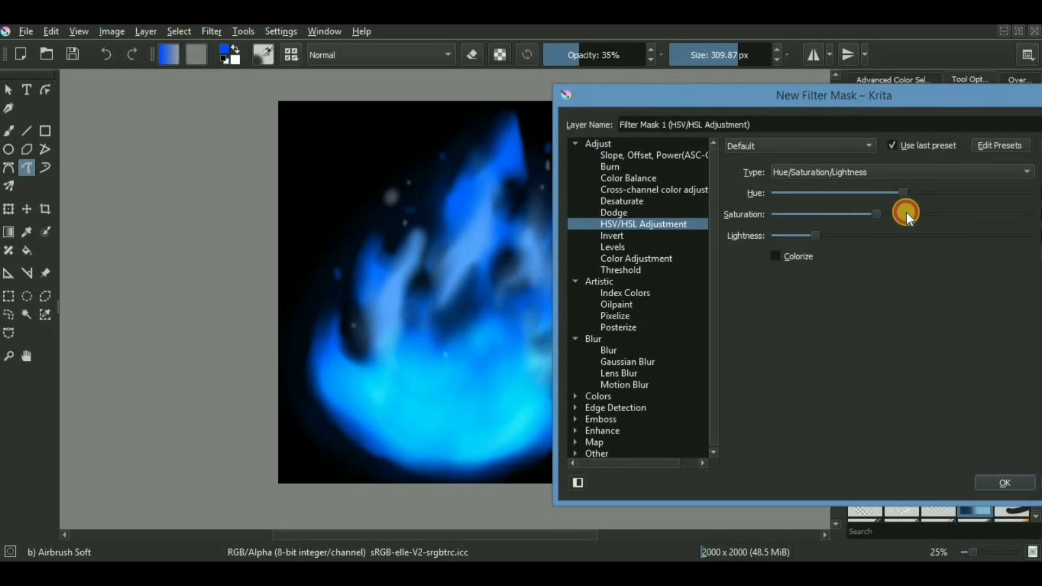
mouse_move(905, 213)
left_mouse_down()
mouse_move(930, 214)
mouse_move(912, 214)
left_mouse_up()
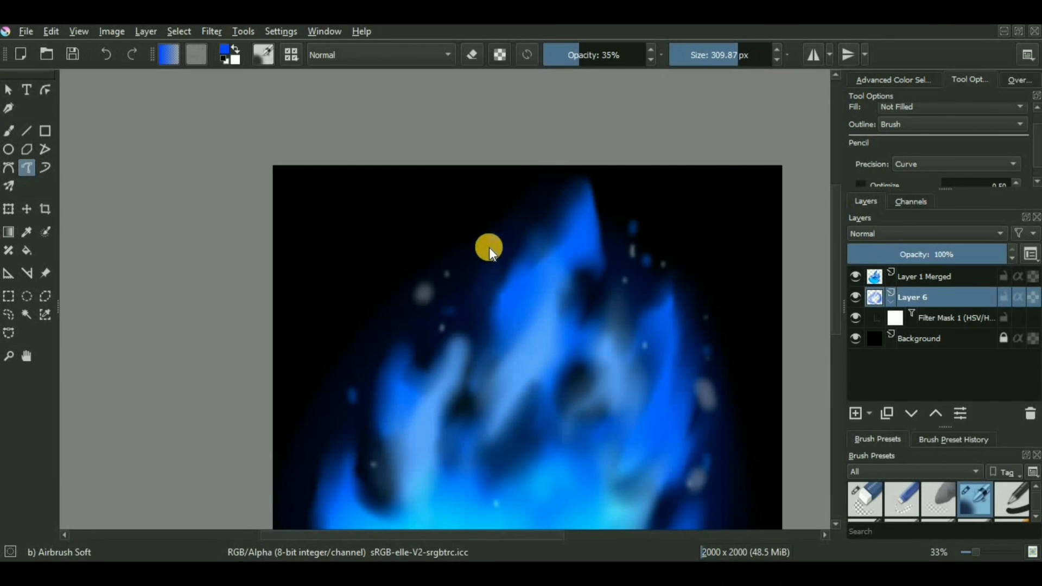
- Examine the flame and its dimmed halo both close up and at reduced size
mouse_move(490, 248)
left_mouse_down()
mouse_move(506, 219)
mouse_move(569, 172)
left_mouse_up()
scroll(691, 331, "down", 3)
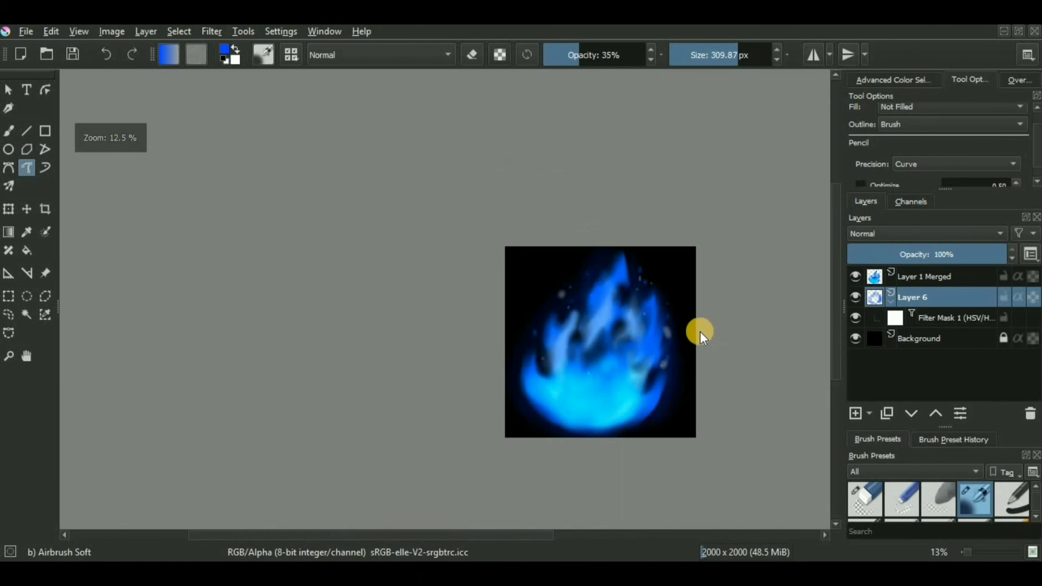
scroll(691, 331, "up", 1)
scroll(655, 307, "down", 1)
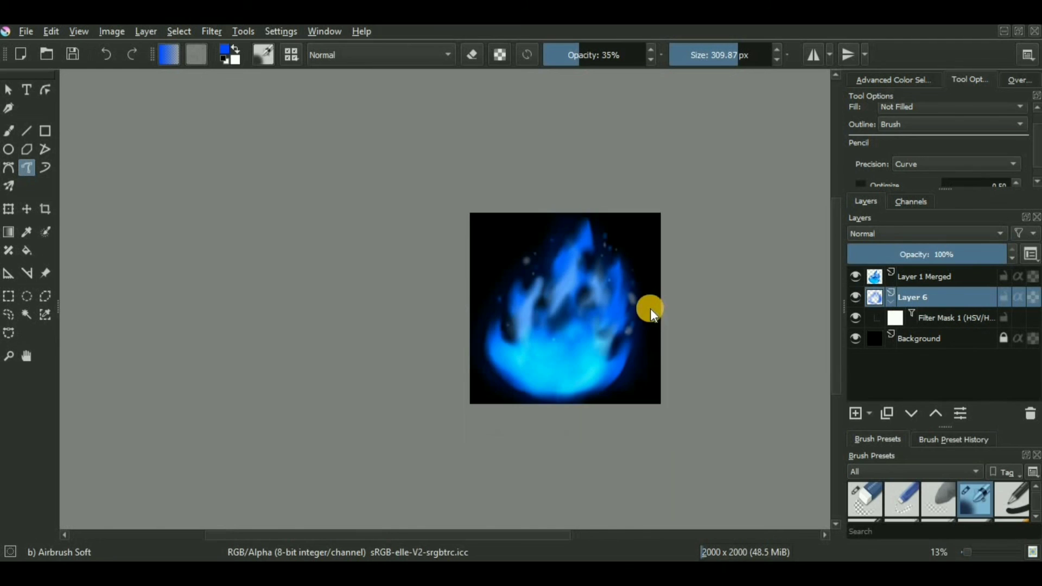
left_click_drag(653, 353, 523, 354)
scroll(416, 354, "up", 2)
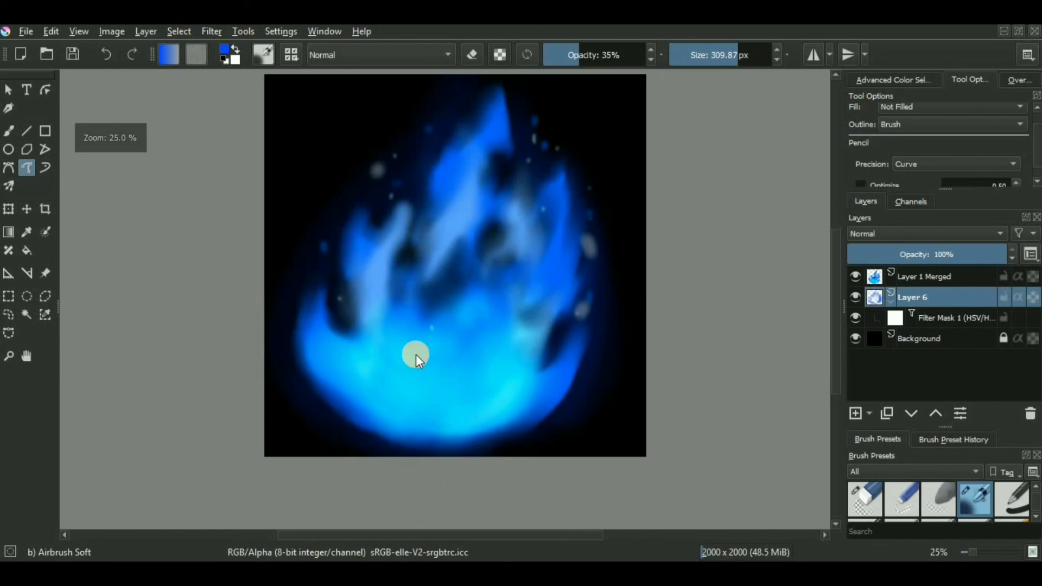
scroll(416, 353, "down", 1)
scroll(415, 353, "down", 1)
mouse_move(415, 353)
left_mouse_down()
mouse_move(516, 356)
mouse_move(463, 400)
mouse_move(401, 366)
left_mouse_up()
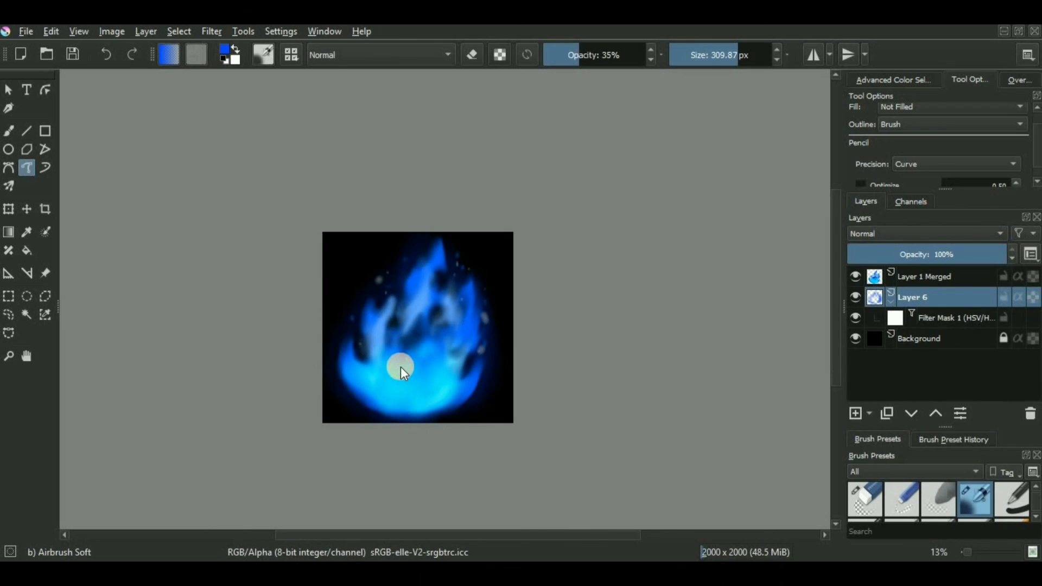